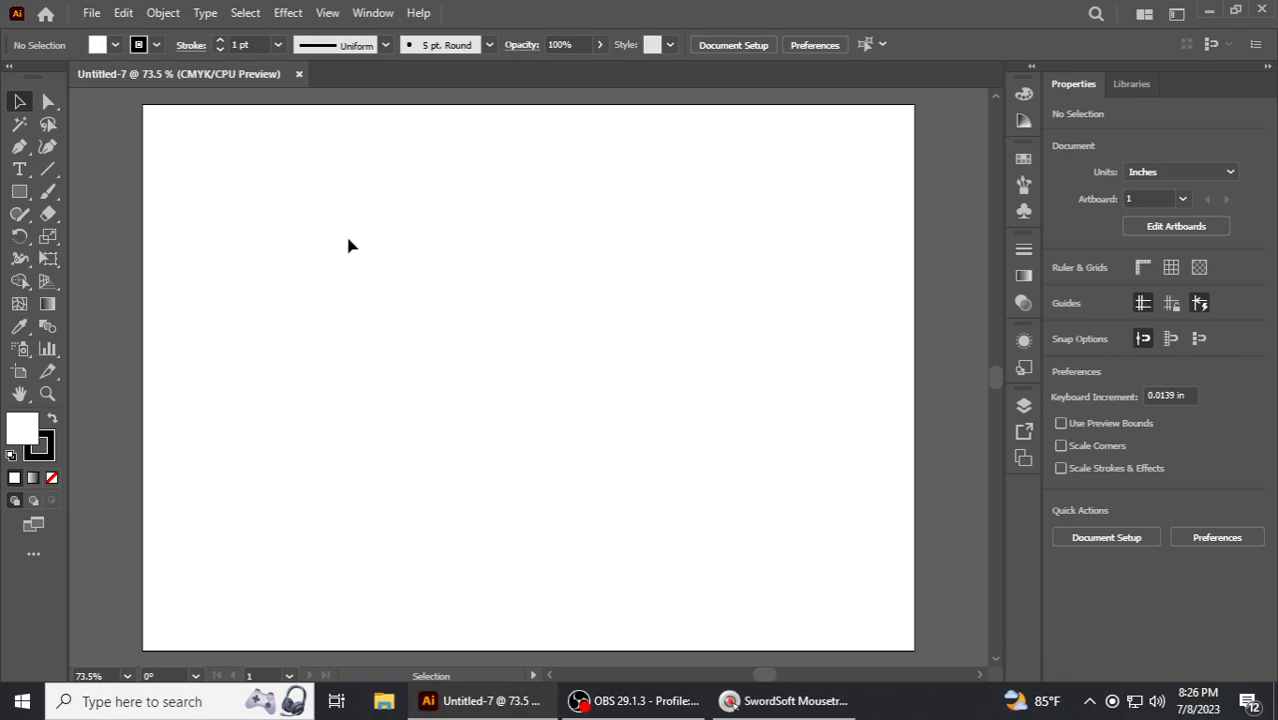
# - Place the modern-colorful-simple-retro-small-flowers image from the Desktop into the document
pyautogui.click(90, 14)
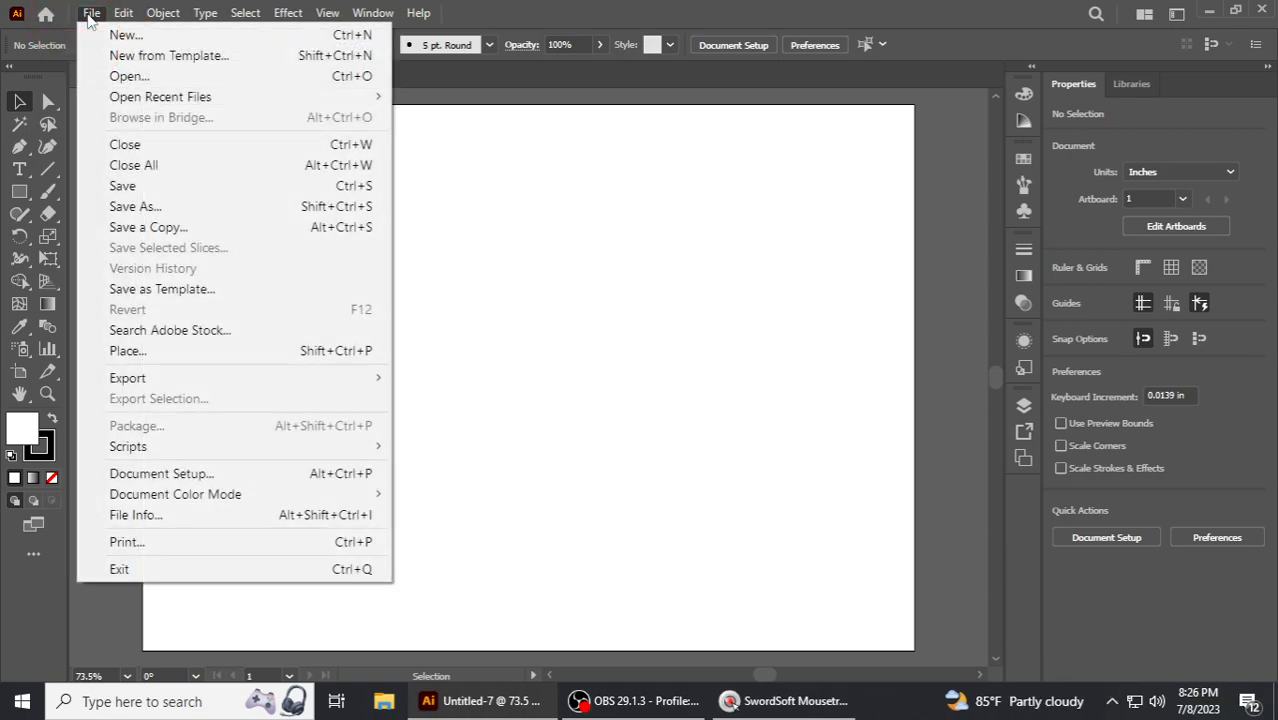
pyautogui.click(130, 358)
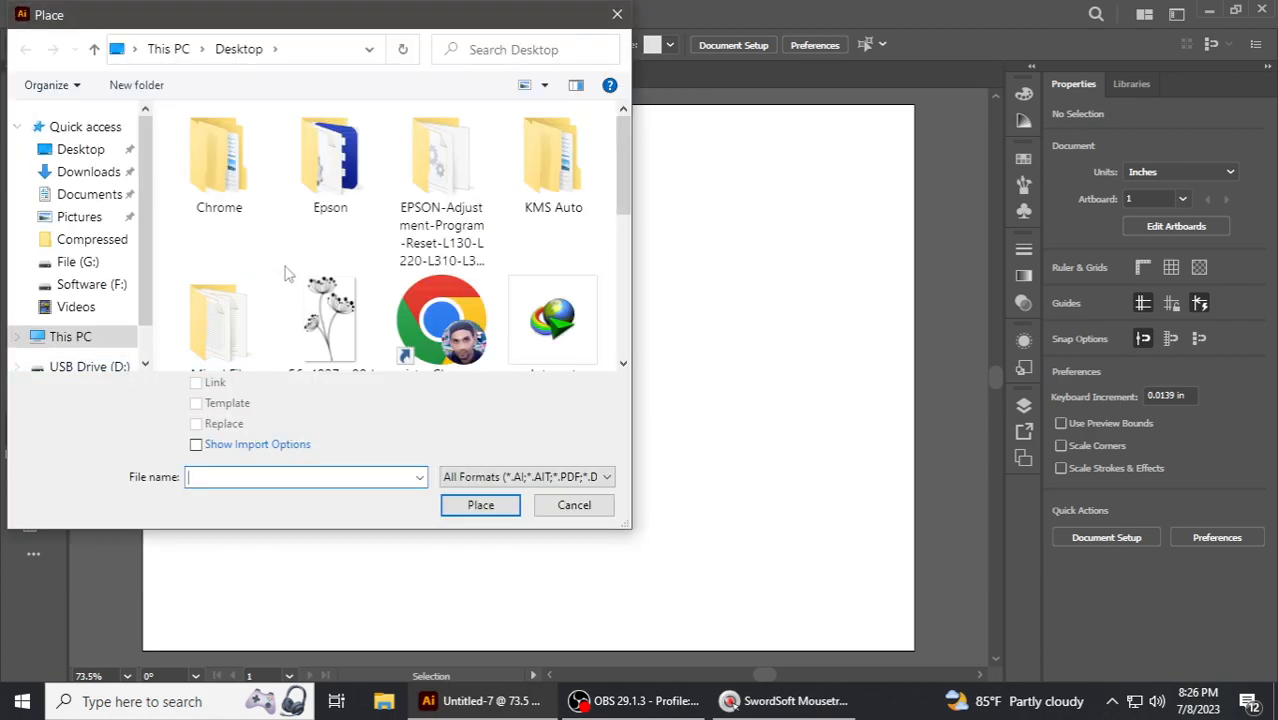
pyautogui.click(82, 149)
pyautogui.scroll(-1, 470, 262)
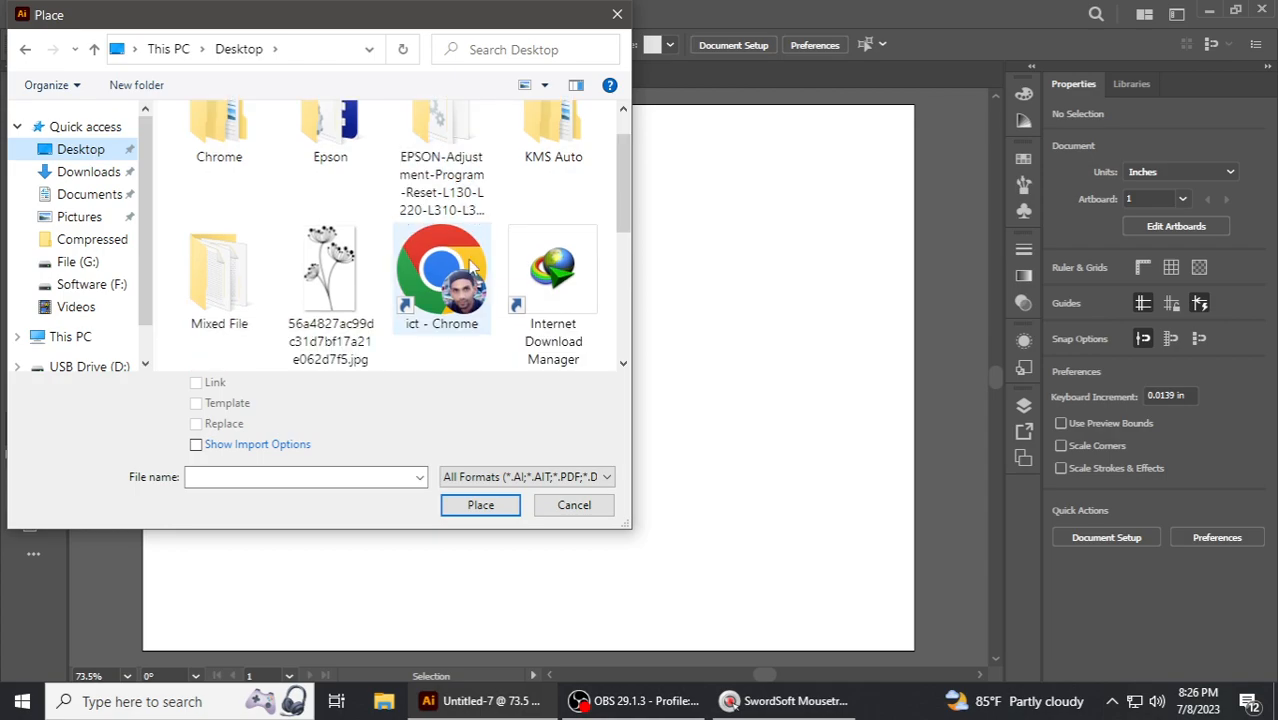
pyautogui.scroll(-2, 472, 264)
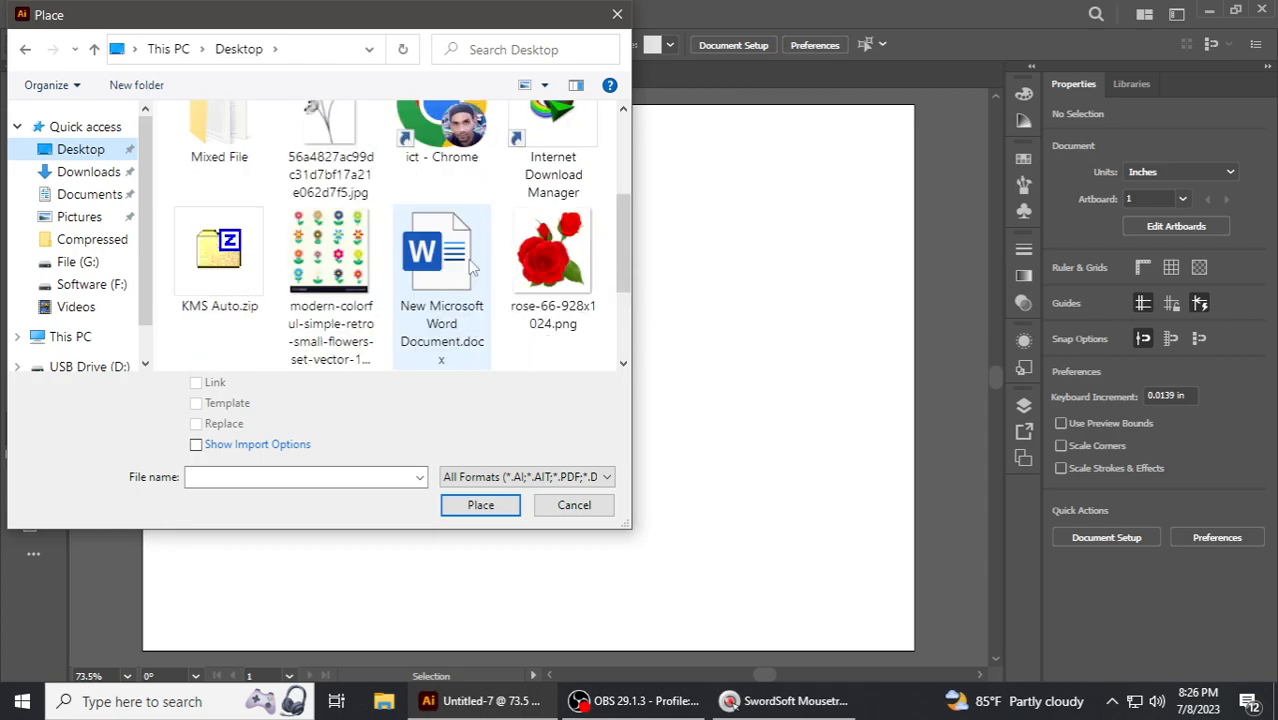
pyautogui.click(330, 255)
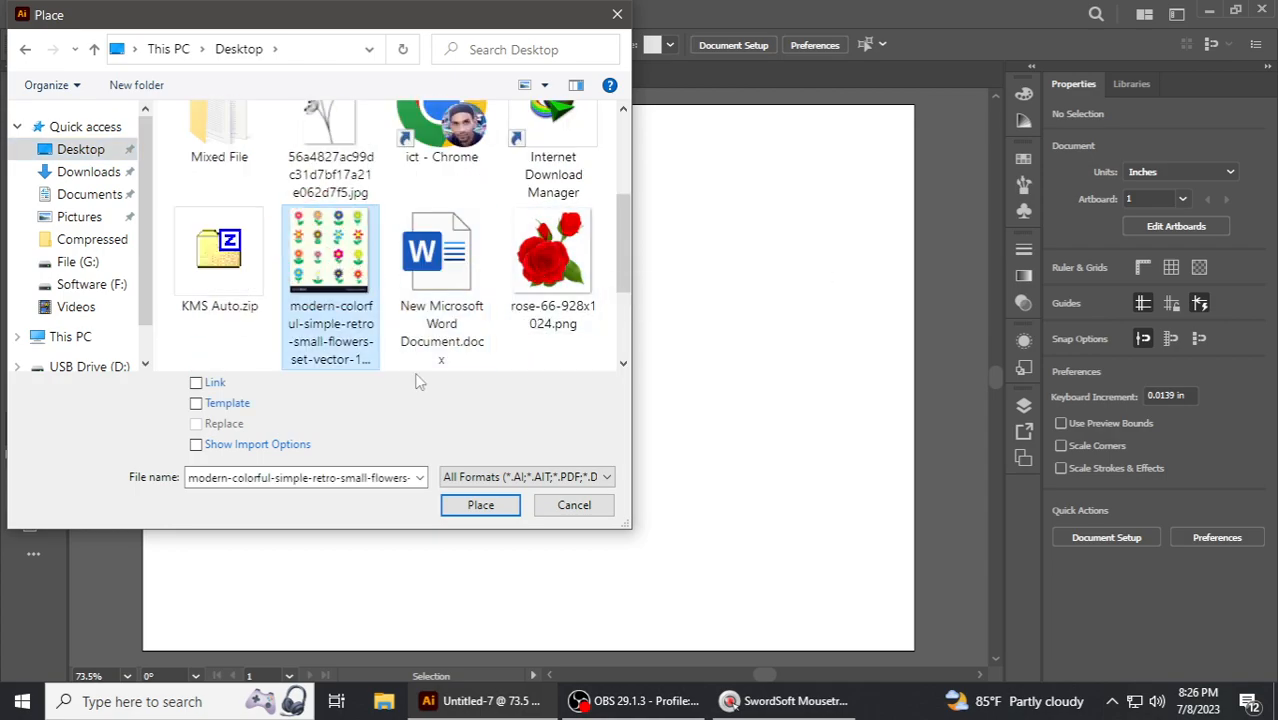
pyautogui.click(474, 505)
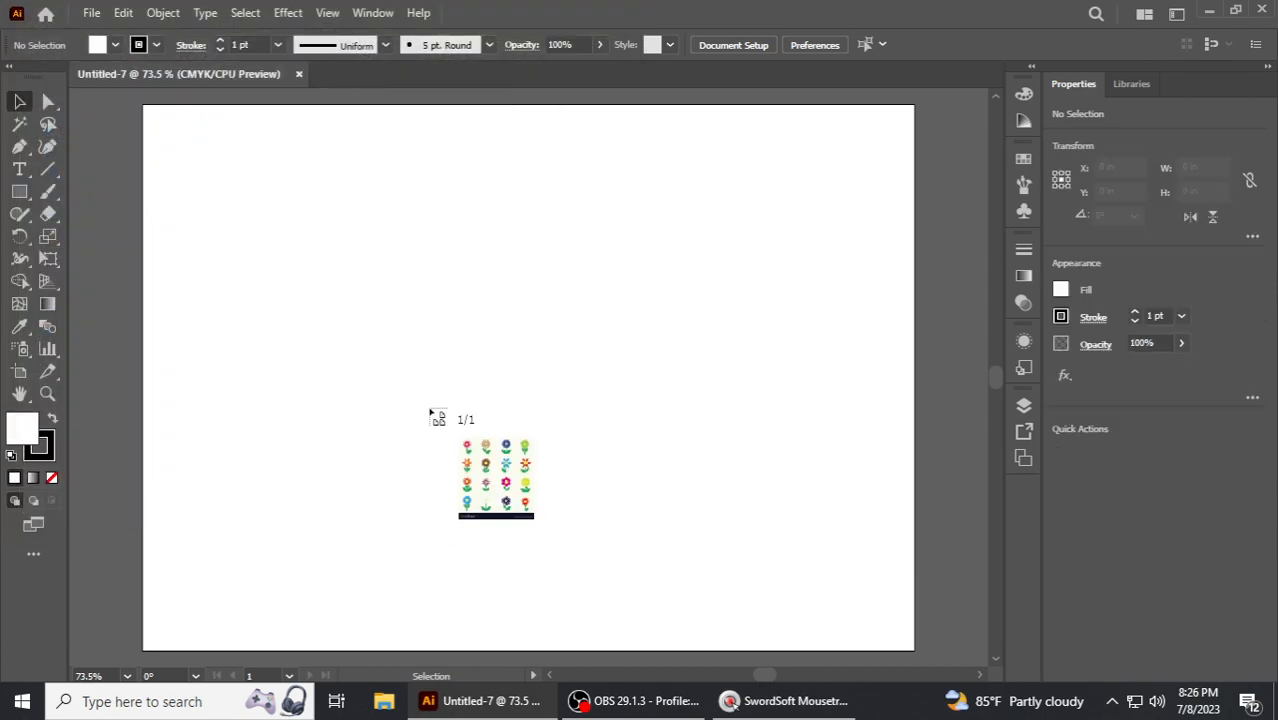
# - Drop the image onto the artboard and scale it down proportionally to fit the page
pyautogui.click(293, 211)
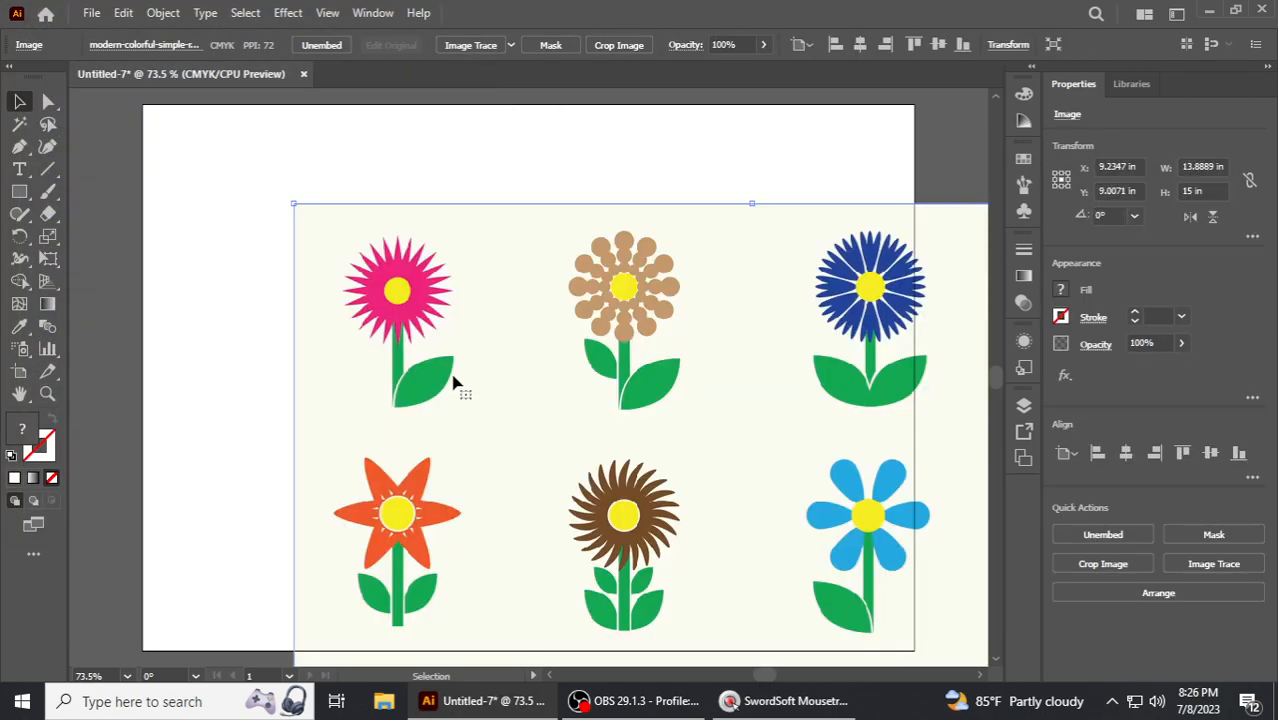
pyautogui.click(20, 102)
pyautogui.hotkey('shift', 'alt')
pyautogui.moveTo(293, 202); pyautogui.dragTo(485, 332)
pyautogui.moveTo(605, 468); pyautogui.dragTo(401, 183)
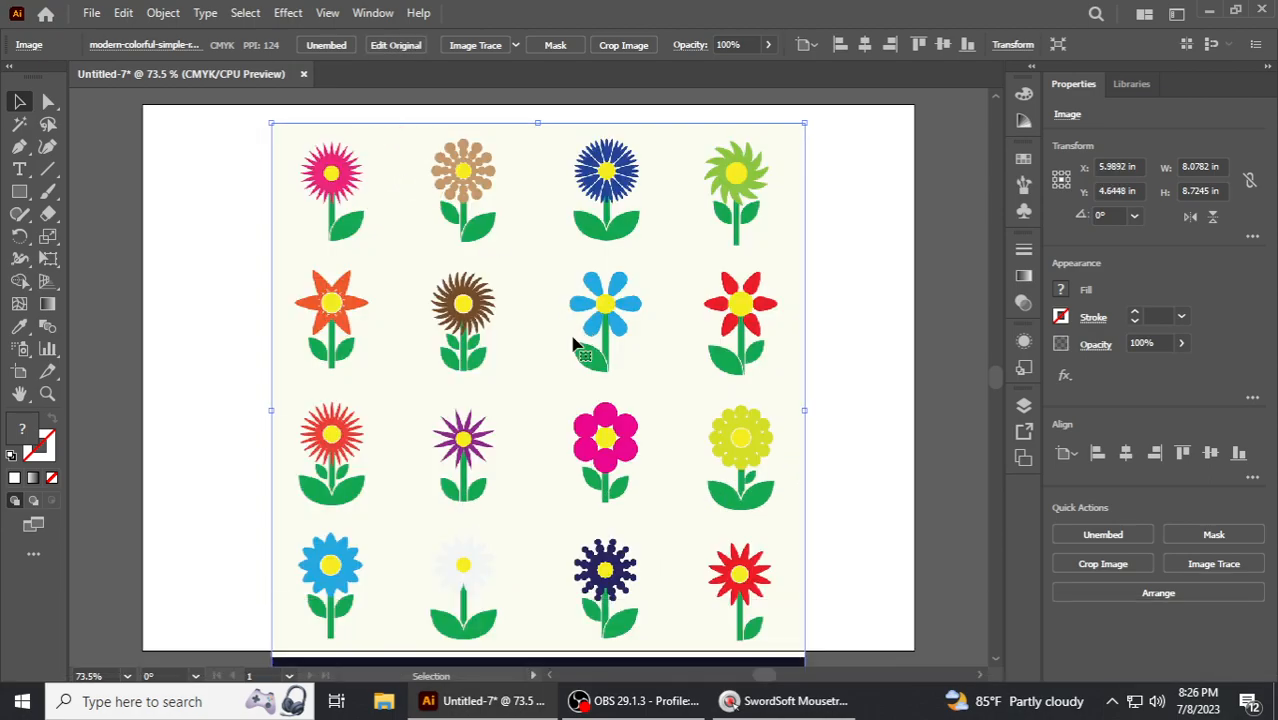
# - Resize the image to about 7.65 × 8.27 in and reposition it on the artboard
pyautogui.scroll(1, 606, 352)
pyautogui.moveTo(804, 168)
pyautogui.mouseDown()
pyautogui.moveTo(815, 162)
pyautogui.moveTo(790, 183)
pyautogui.mouseUp()
pyautogui.click(855, 322)
pyautogui.moveTo(533, 382); pyautogui.dragTo(530, 354)
pyautogui.click(830, 382)
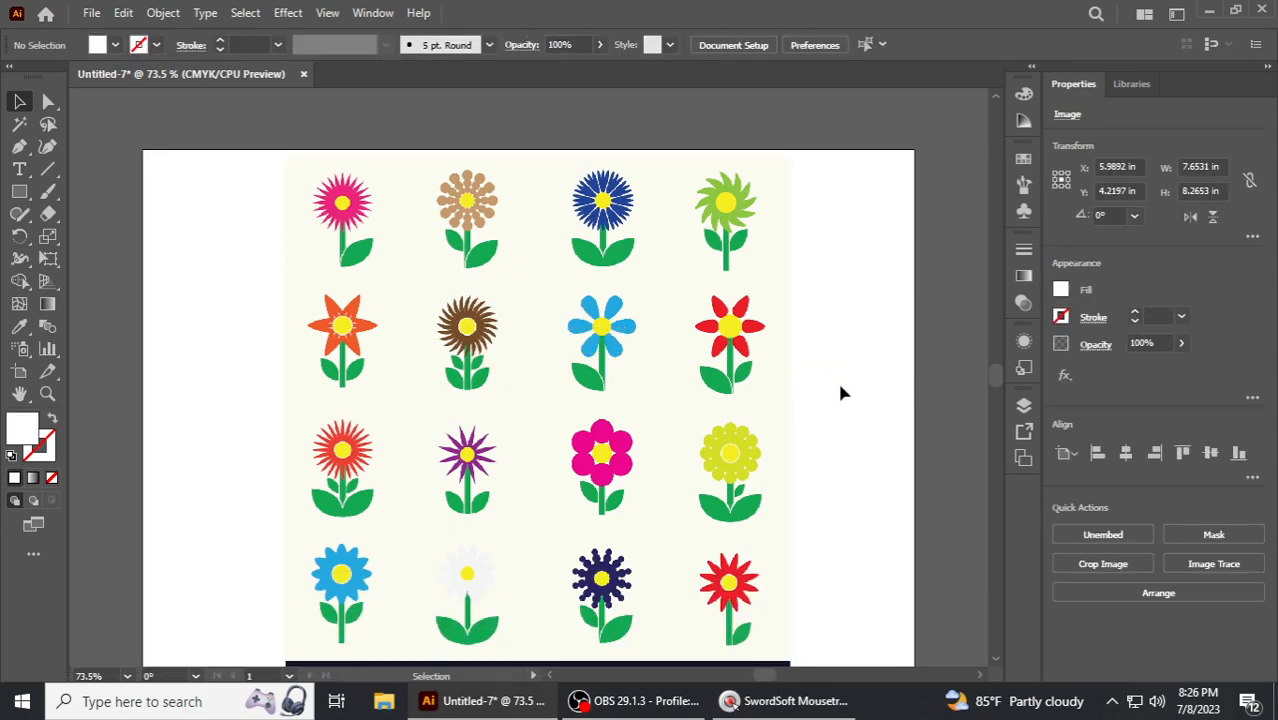
pyautogui.scroll(-1, 780, 410)
pyautogui.moveTo(652, 345); pyautogui.dragTo(646, 362)
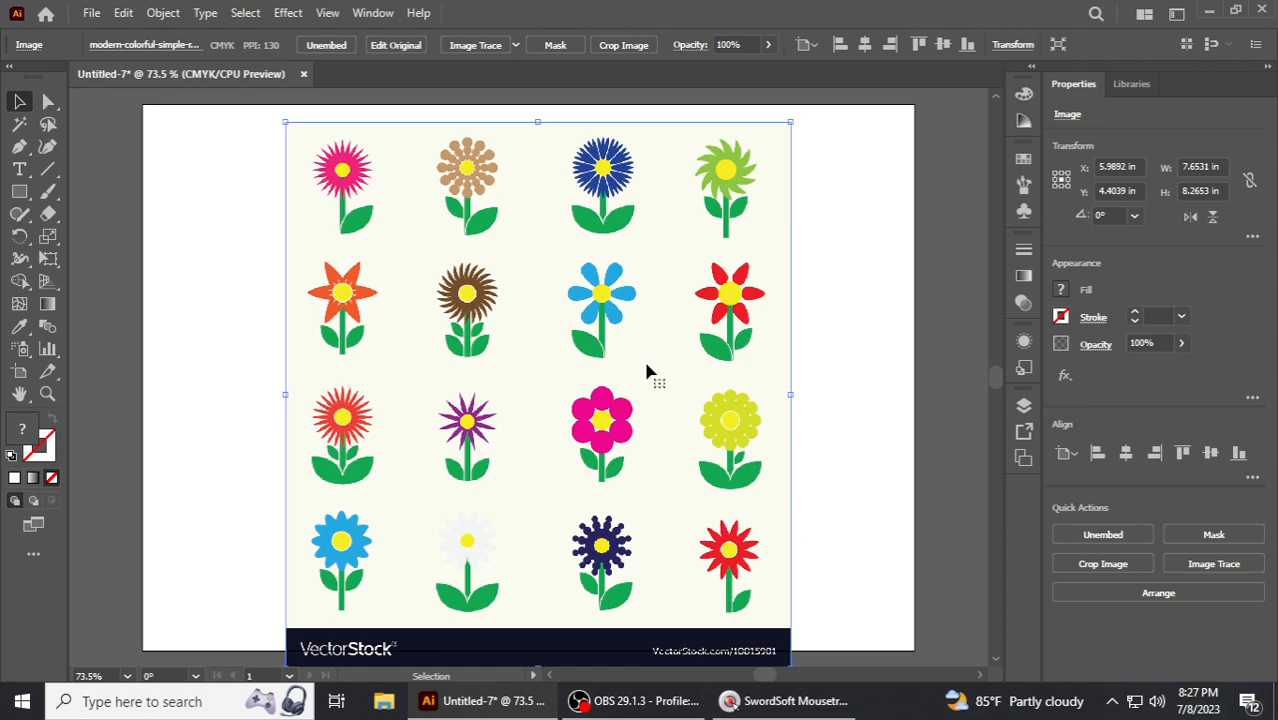
# - Reposition the flower image so it sits centred on the artboard
pyautogui.click(808, 184)
pyautogui.scroll(-1, 613, 432)
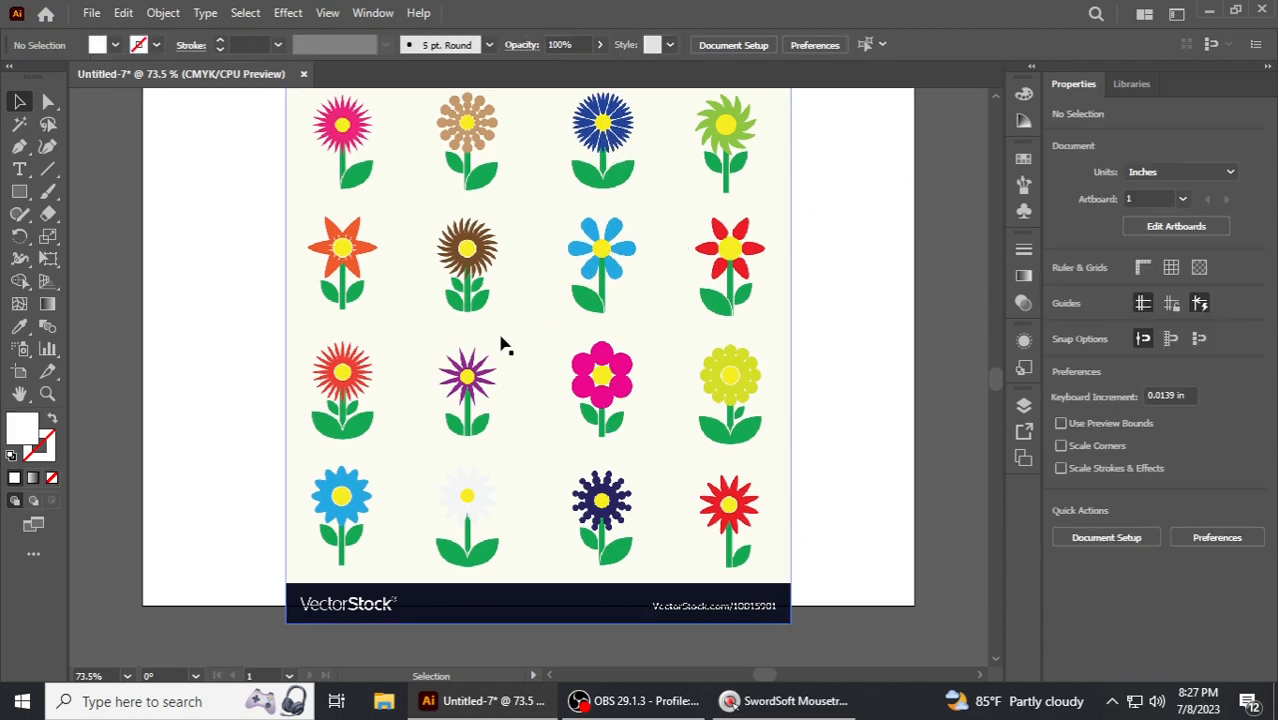
pyautogui.scroll(1, 540, 346)
pyautogui.moveTo(528, 285); pyautogui.dragTo(389, 329)
pyautogui.moveTo(320, 370); pyautogui.dragTo(462, 318)
pyautogui.moveTo(559, 323); pyautogui.dragTo(522, 294)
pyautogui.click(823, 310)
pyautogui.moveTo(728, 201); pyautogui.dragTo(809, 210)
pyautogui.click(265, 257)
pyautogui.moveTo(592, 239); pyautogui.dragTo(545, 231)
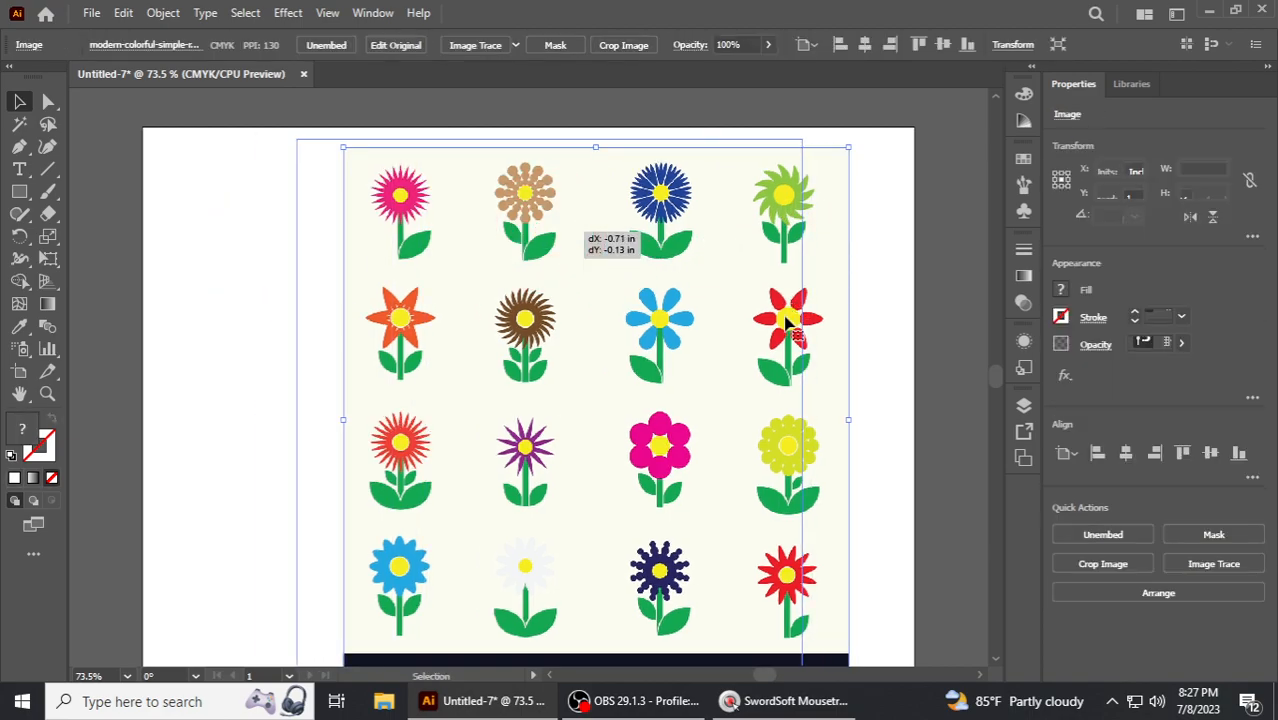
pyautogui.scroll(-2, 780, 340)
pyautogui.scroll(2, 805, 345)
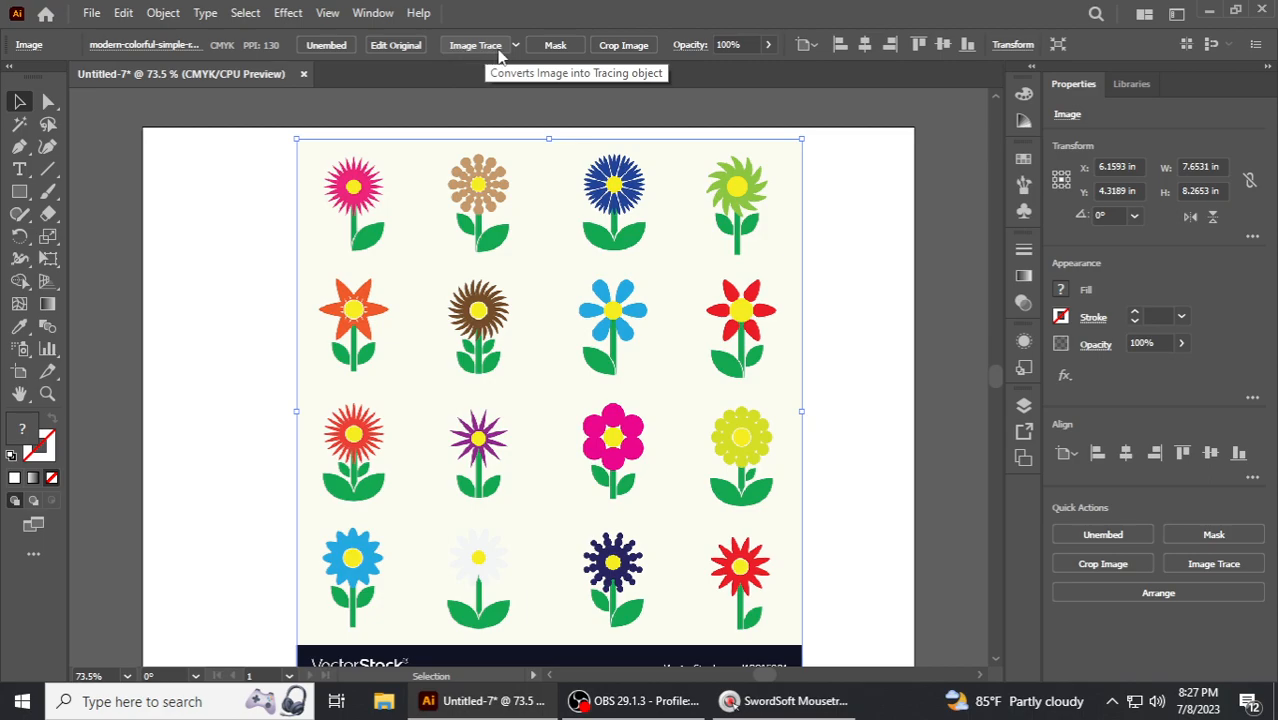
# - Select the flower image and apply Image Trace with the 16 Colors preset
pyautogui.click(886, 230)
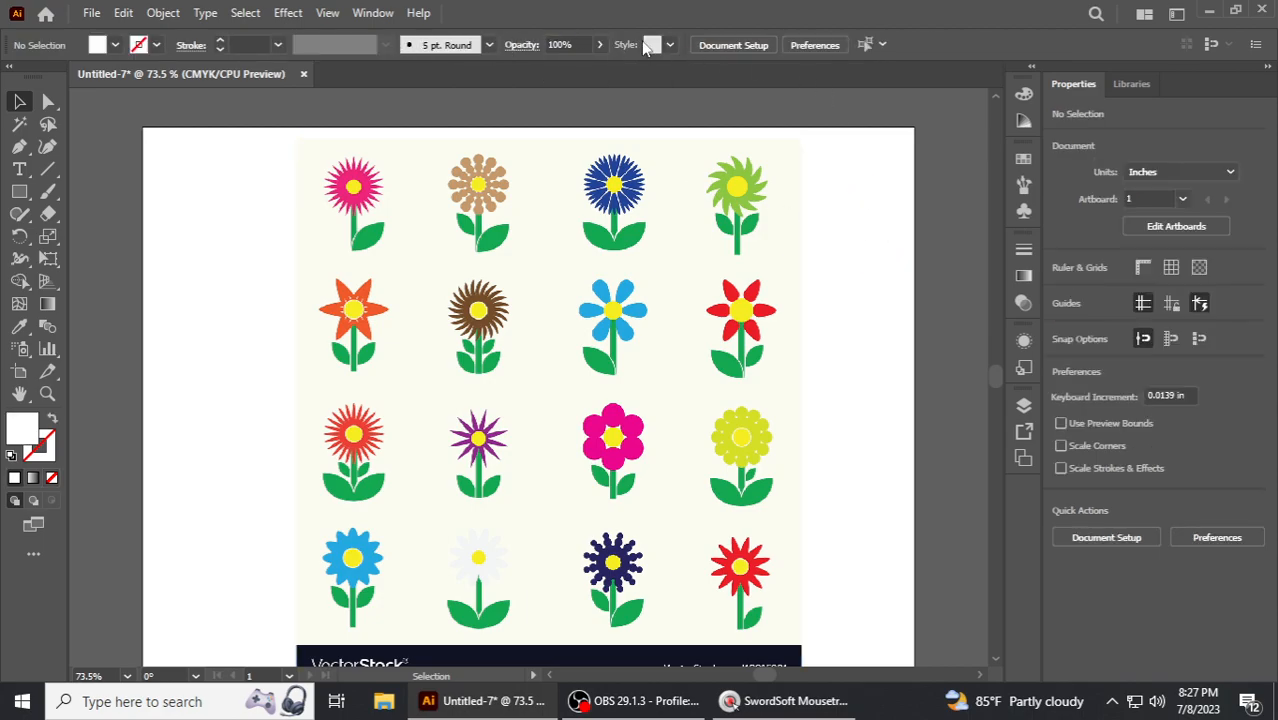
pyautogui.click(562, 224)
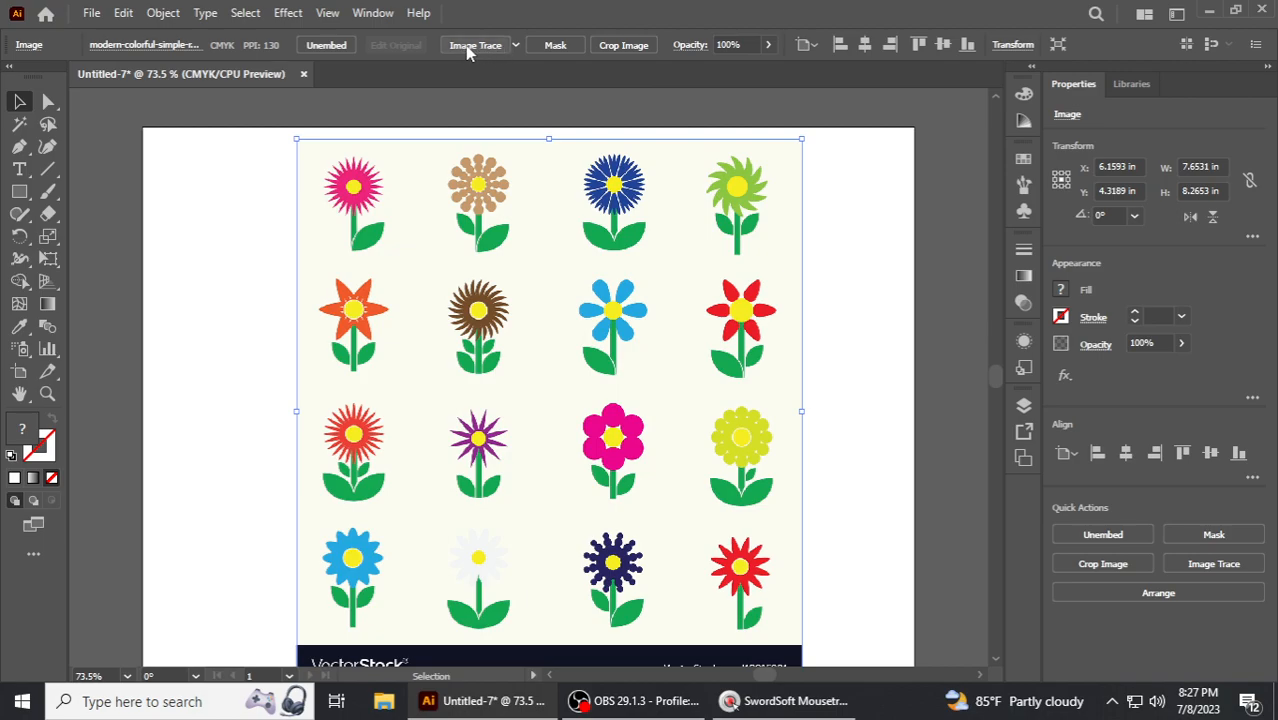
pyautogui.click(868, 238)
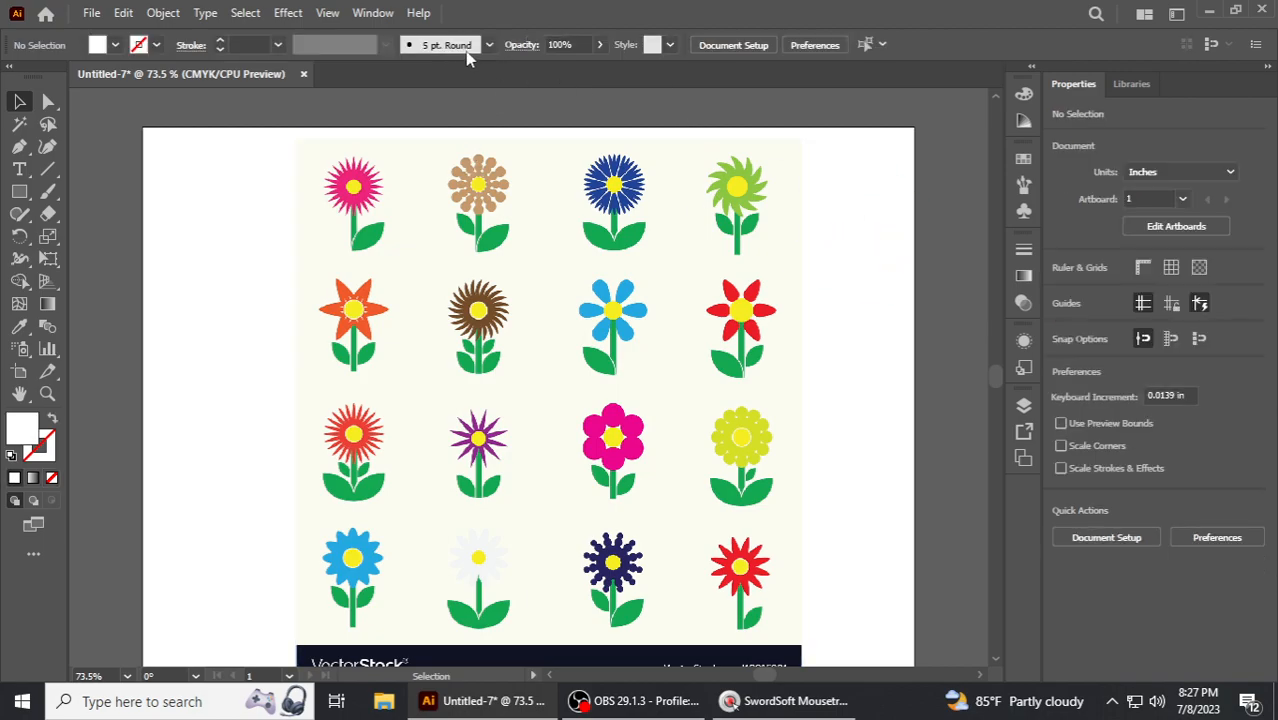
pyautogui.click(530, 218)
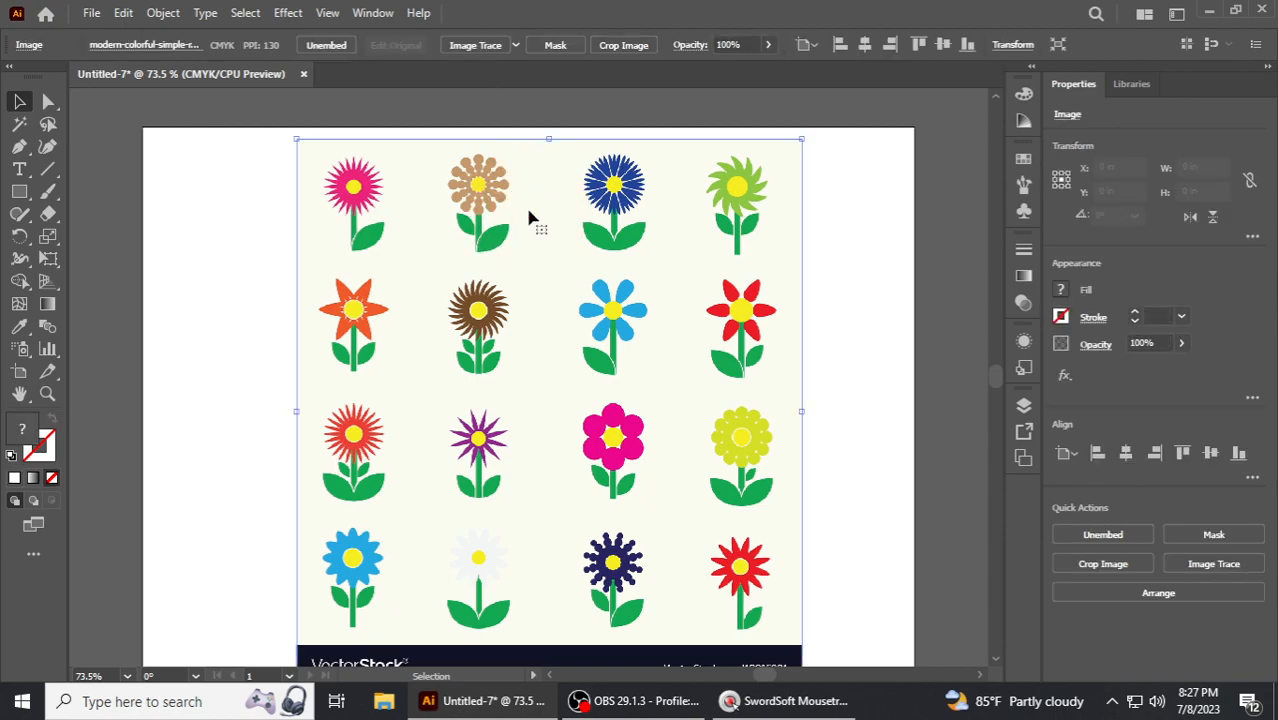
pyautogui.click(515, 45)
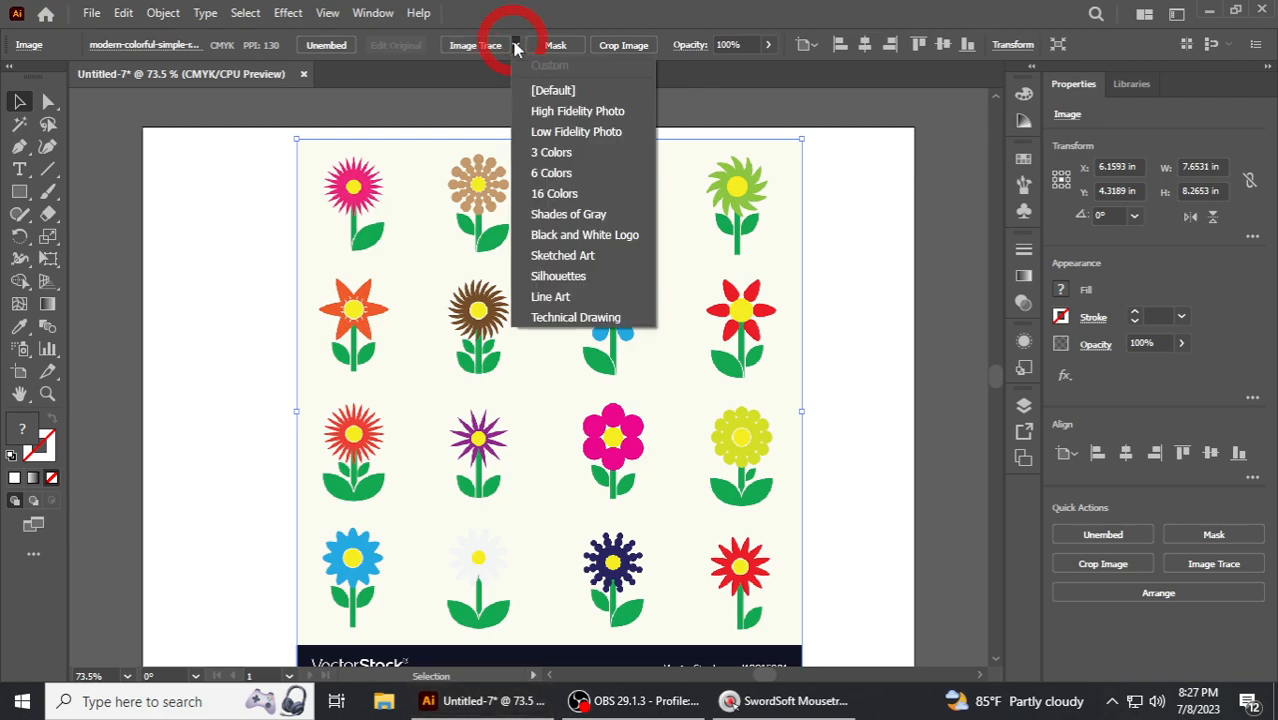
pyautogui.click(560, 197)
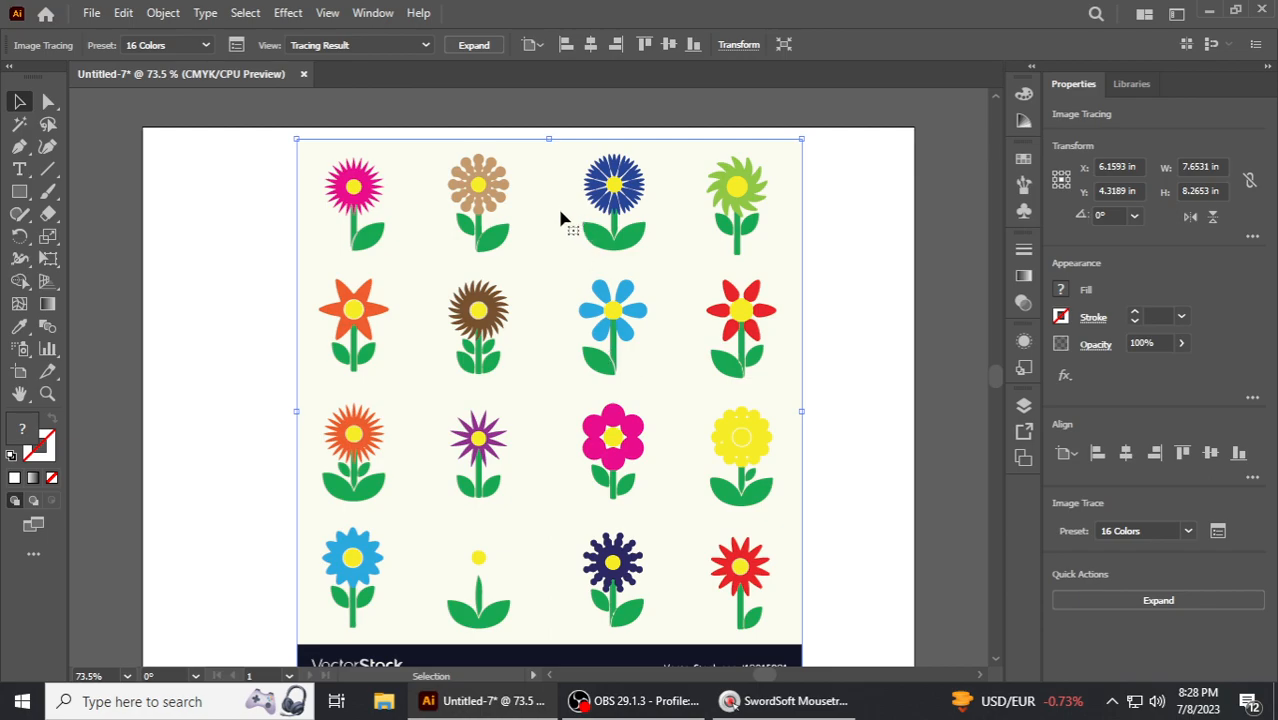
# - Expand the tracing result into paths and ungroup the resulting objects
pyautogui.click(472, 46)
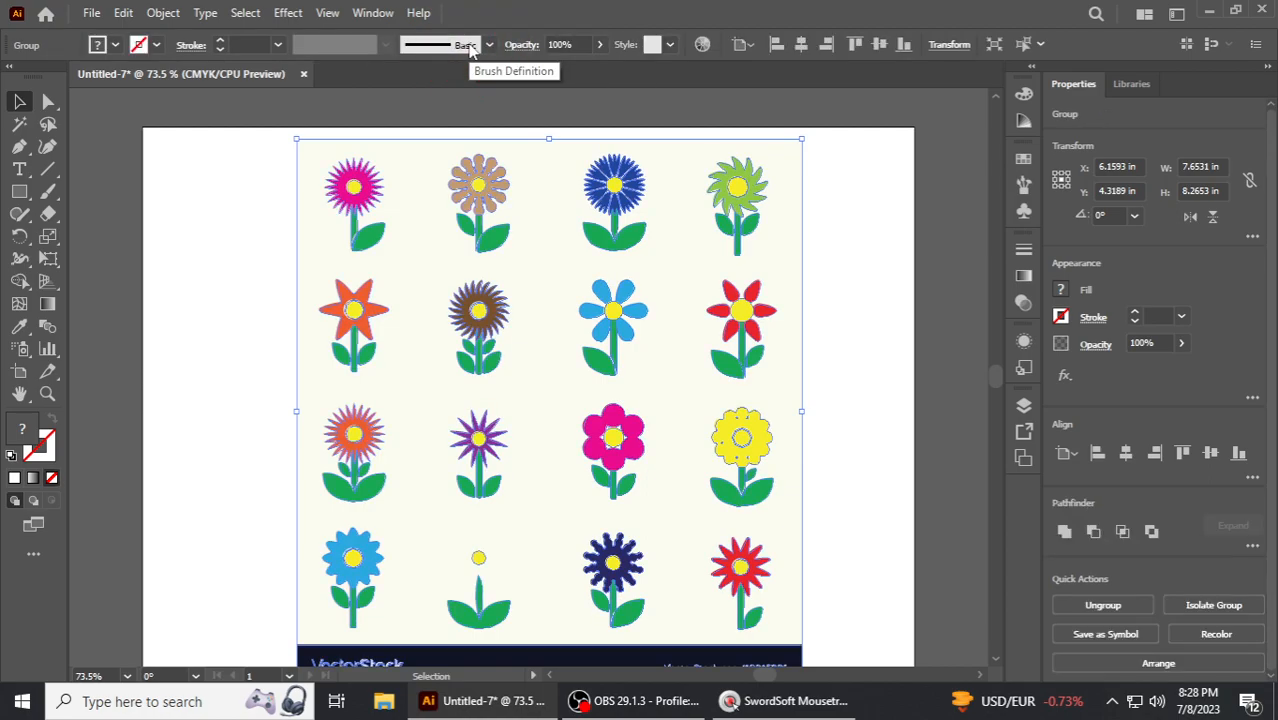
pyautogui.rightClick(597, 226)
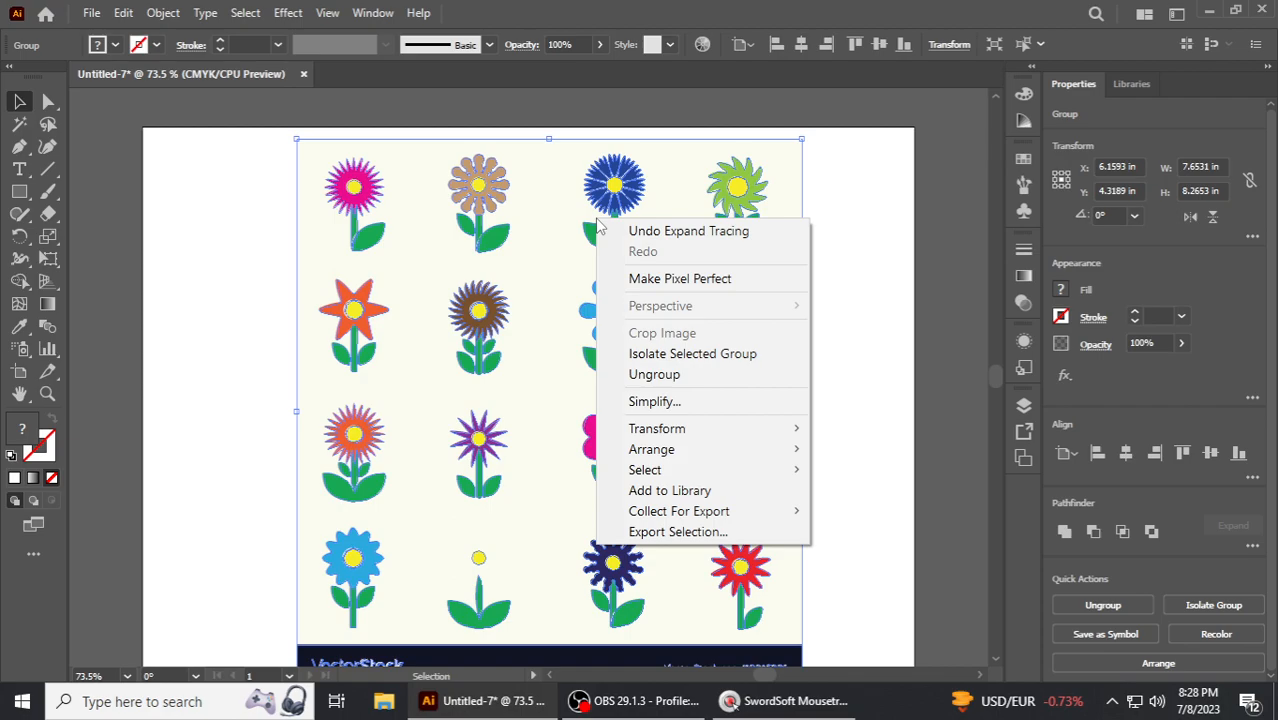
pyautogui.click(655, 373)
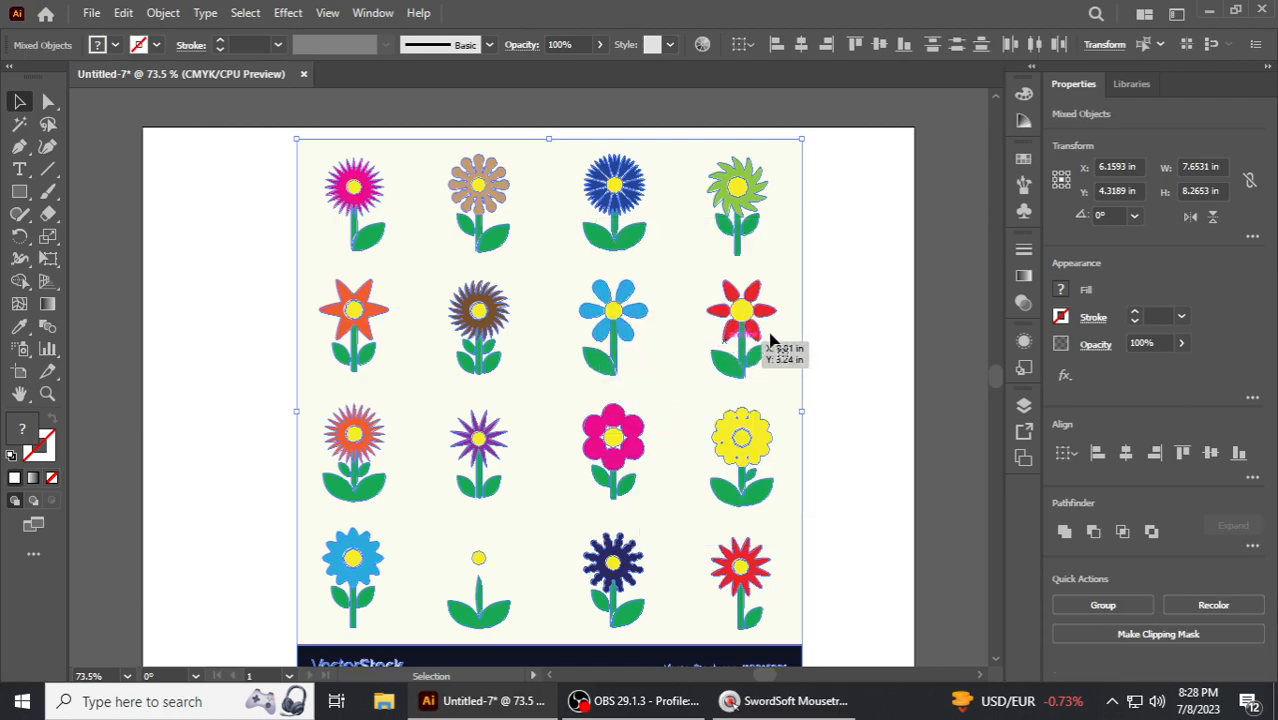
pyautogui.click(819, 307)
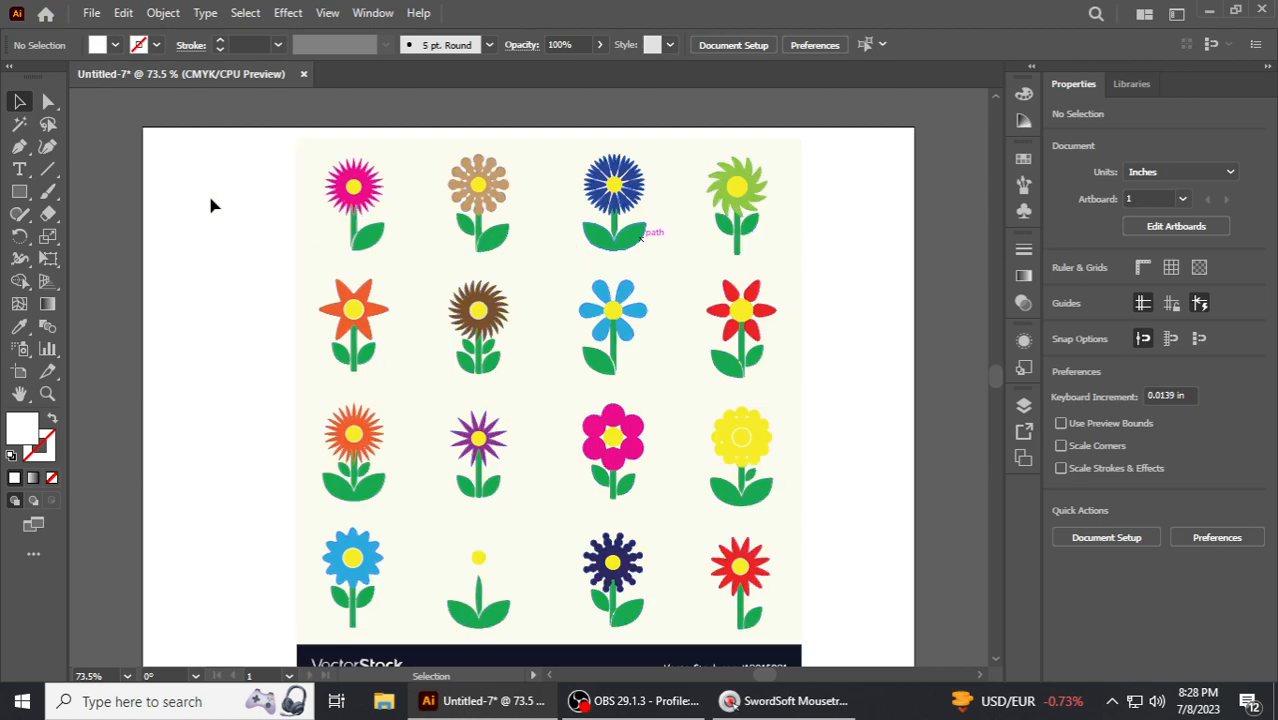
# - Select the cream background with the Magic Wand and delete it
pyautogui.click(22, 124)
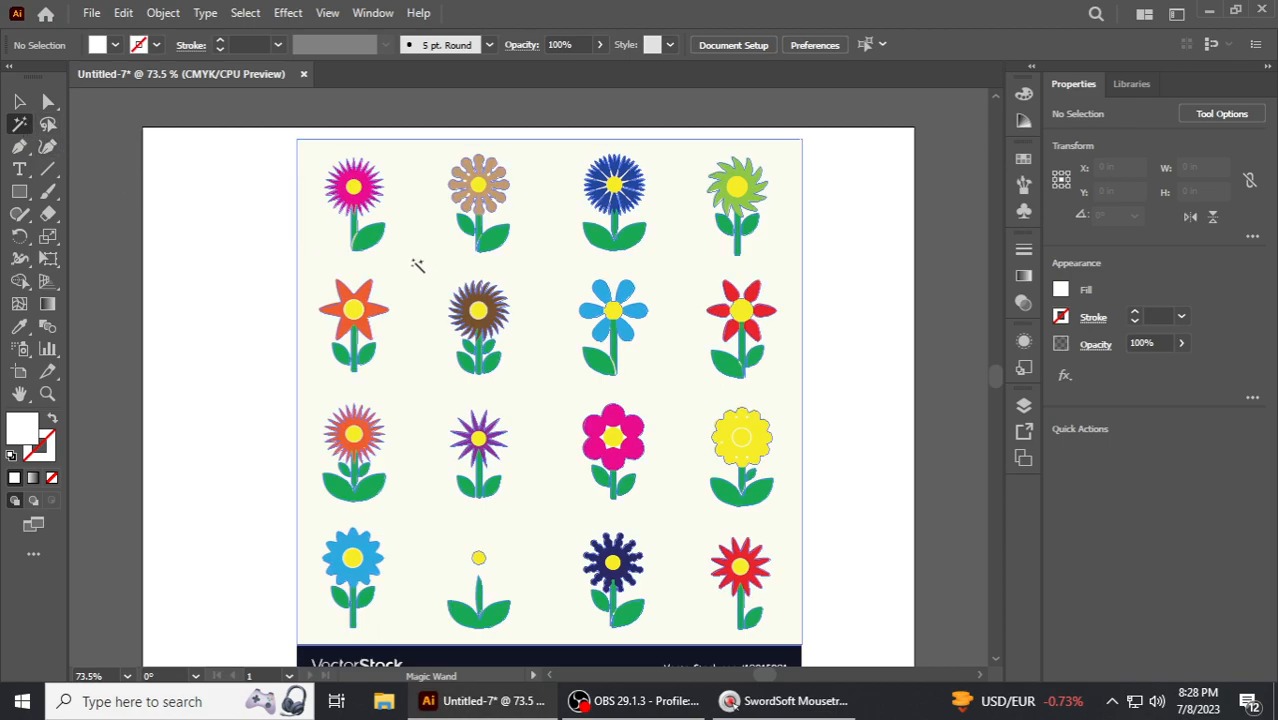
pyautogui.click(422, 266)
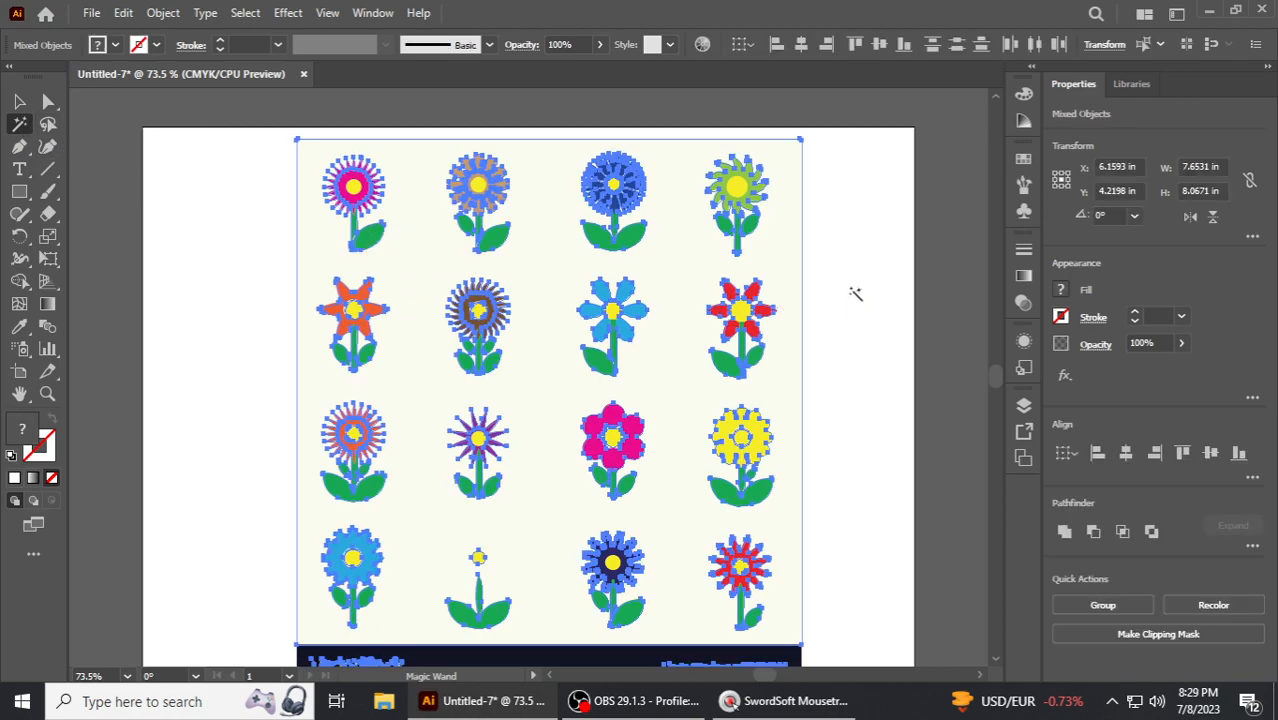
pyautogui.press('Delete')
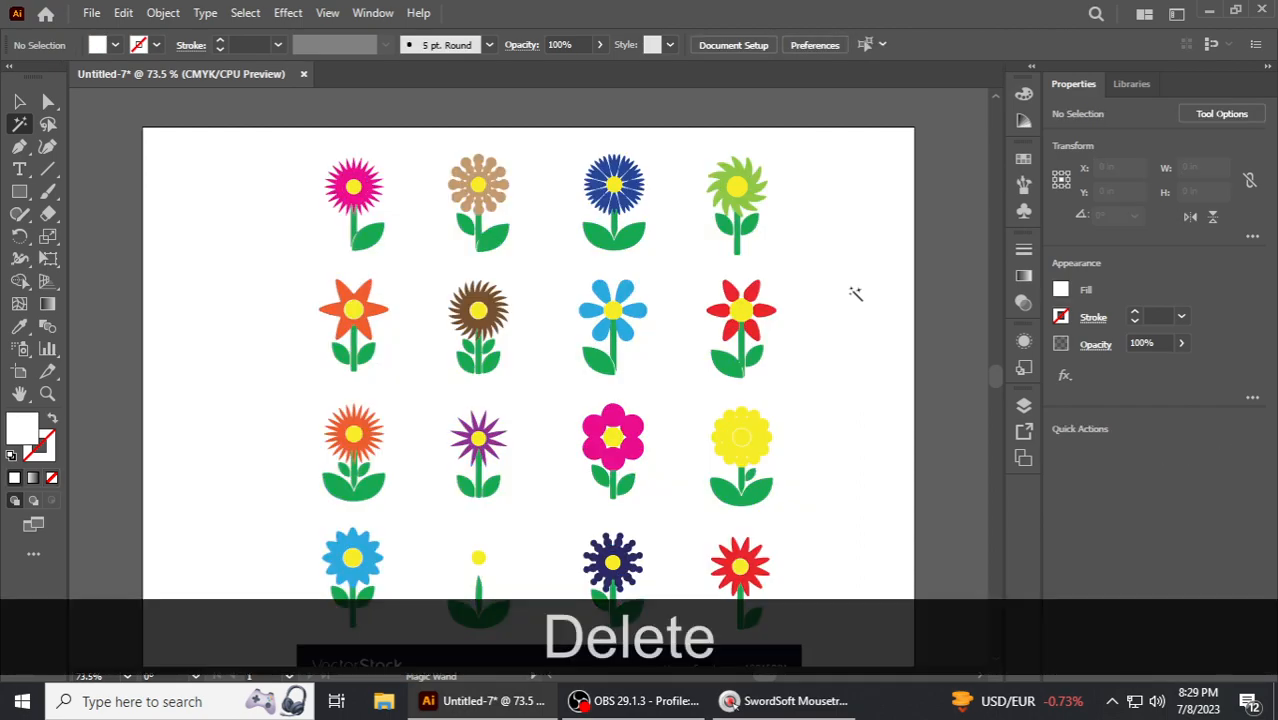
# - Select the VectorStock watermark banner at the bottom of the image and delete it
pyautogui.scroll(-2, 676, 288)
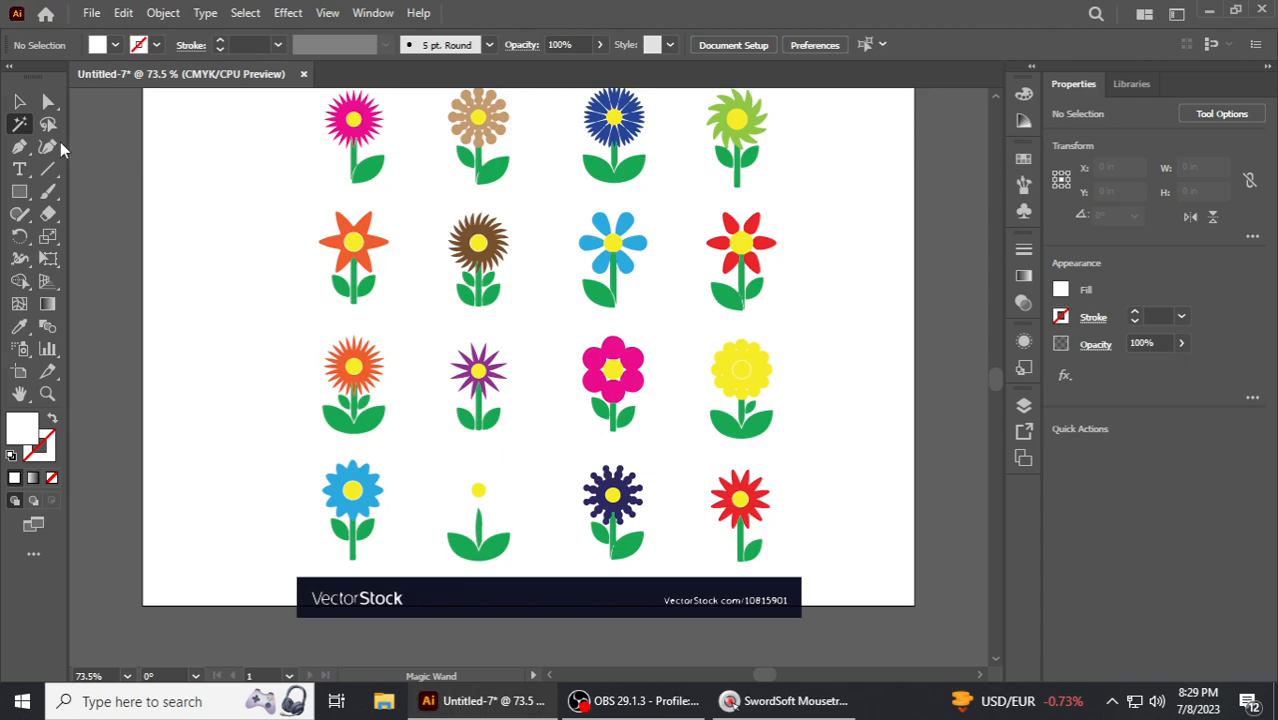
pyautogui.click(22, 104)
pyautogui.moveTo(281, 569); pyautogui.dragTo(824, 625)
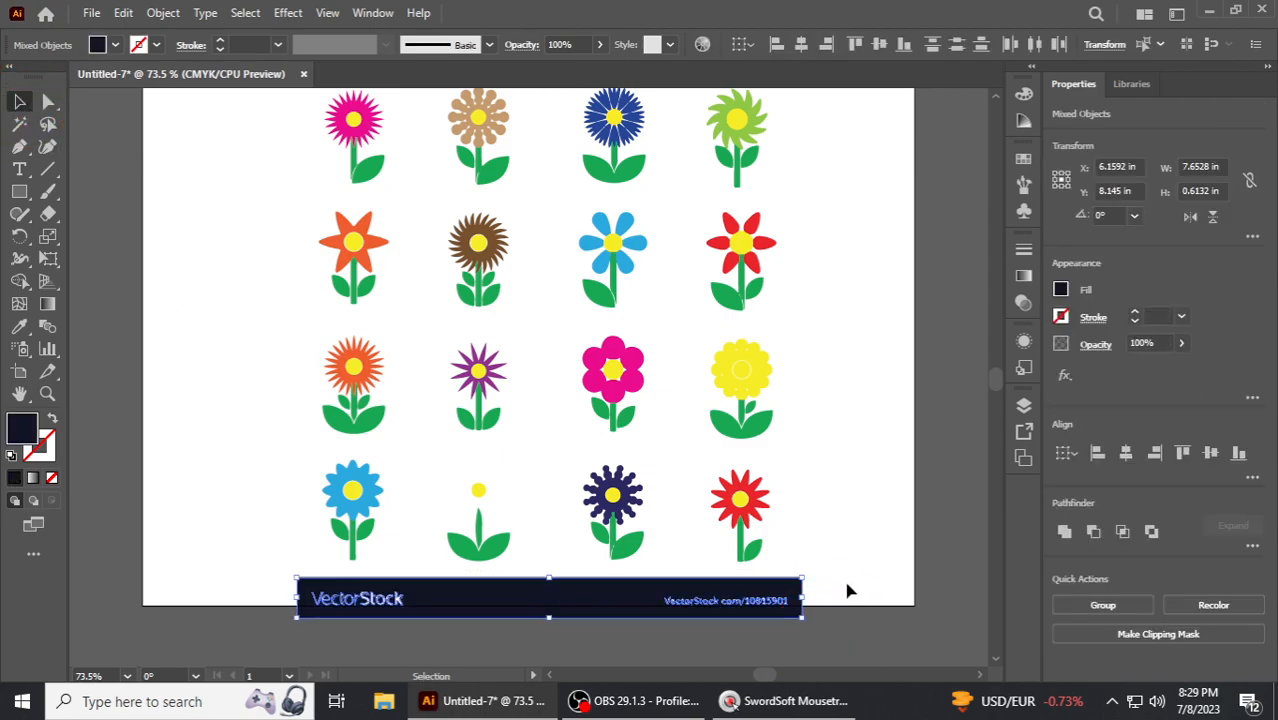
pyautogui.press('Delete')
pyautogui.scroll(1, 715, 445)
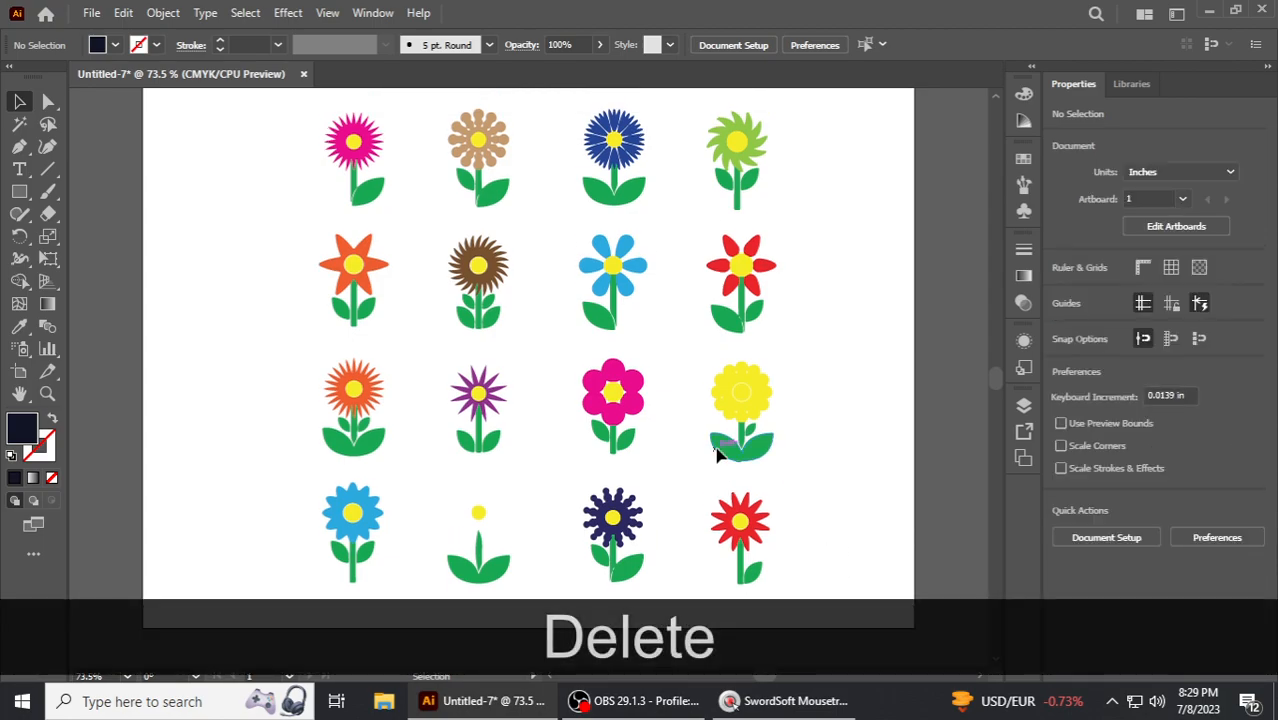
pyautogui.scroll(1, 679, 440)
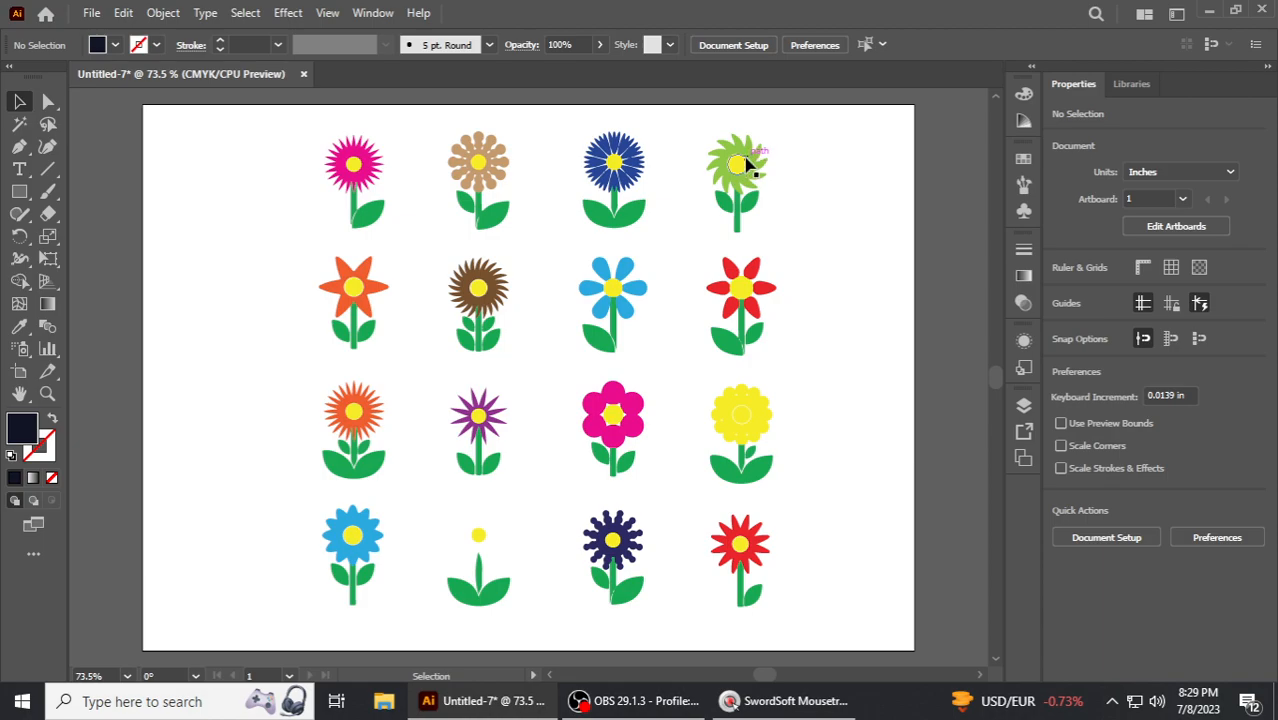
pyautogui.moveTo(750, 160); pyautogui.dragTo(808, 160)
pyautogui.press('ctrl')
pyautogui.hotkey('ctrl', 'z')
pyautogui.moveTo(741, 288); pyautogui.dragTo(669, 276)
pyautogui.hotkey('ctrl', 'z')
pyautogui.moveTo(345, 300); pyautogui.dragTo(276, 261)
pyautogui.hotkey('ctrl', 'z')
pyautogui.moveTo(293, 130); pyautogui.dragTo(399, 226)
pyautogui.moveTo(362, 175); pyautogui.dragTo(250, 172)
pyautogui.hotkey('ctrl', 'z')
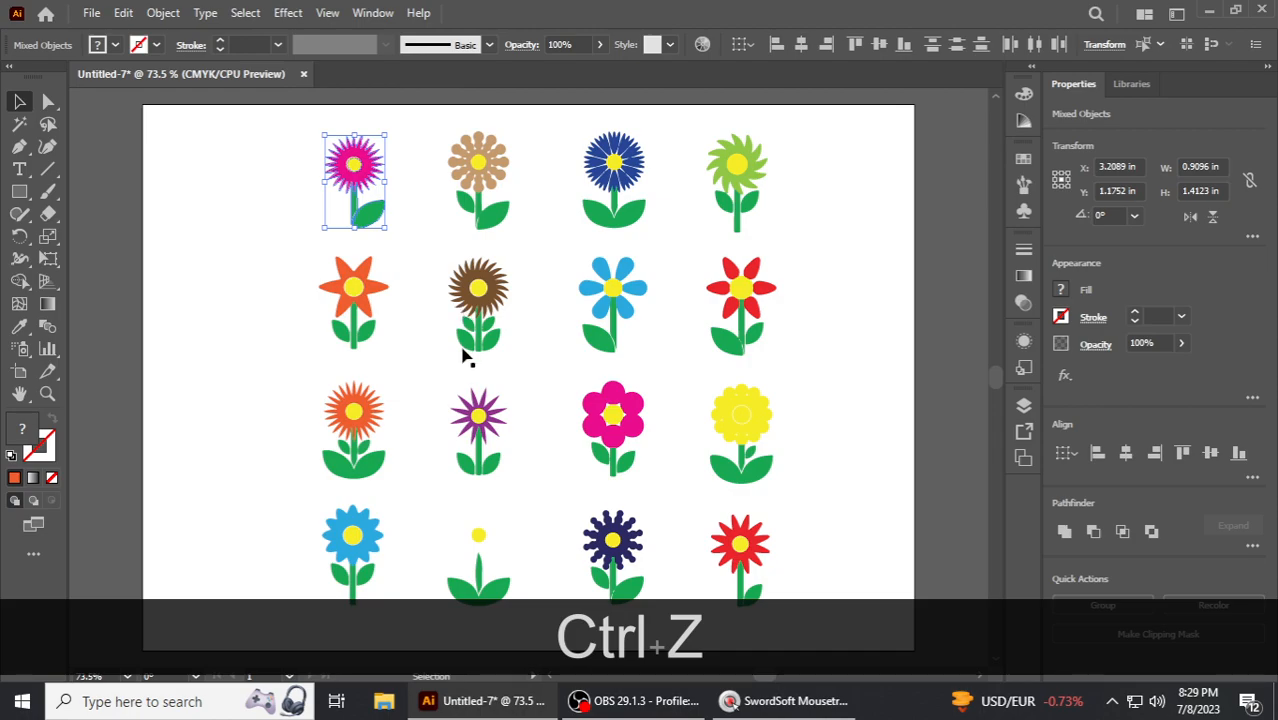
# - Recolor the petals of the top-left pink flower with a red swatch
pyautogui.click(438, 228)
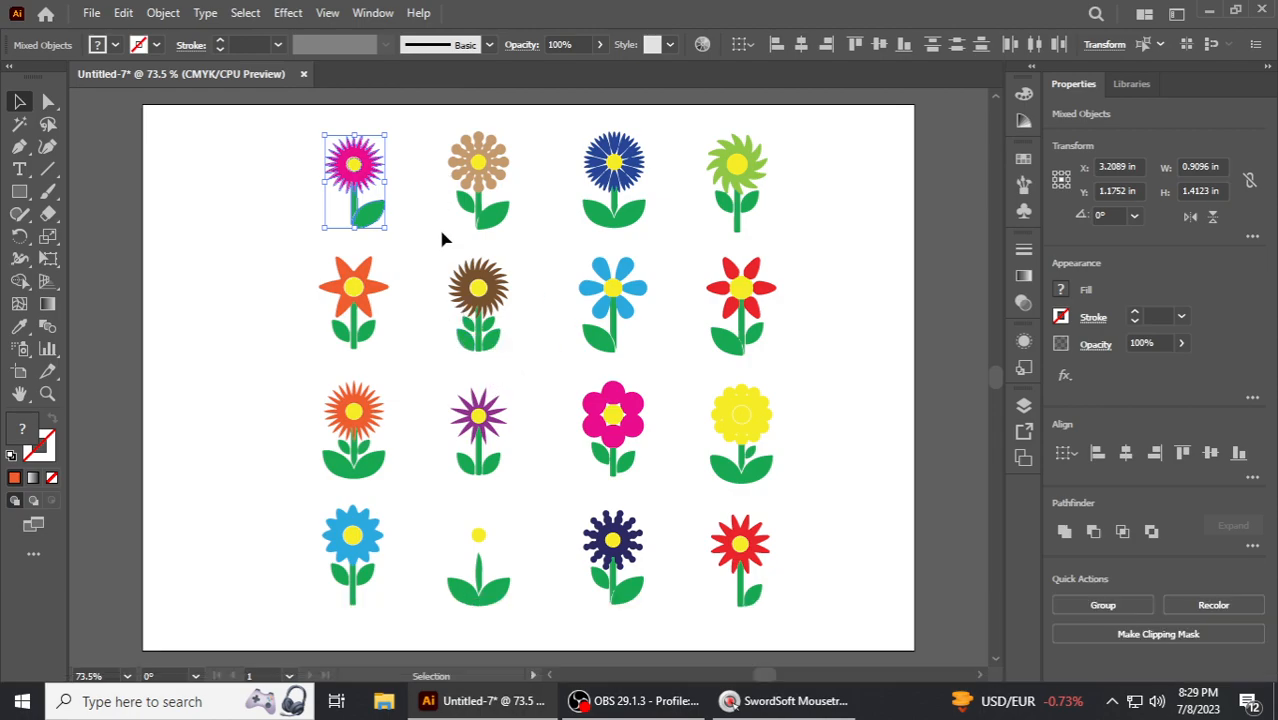
pyautogui.click(376, 150)
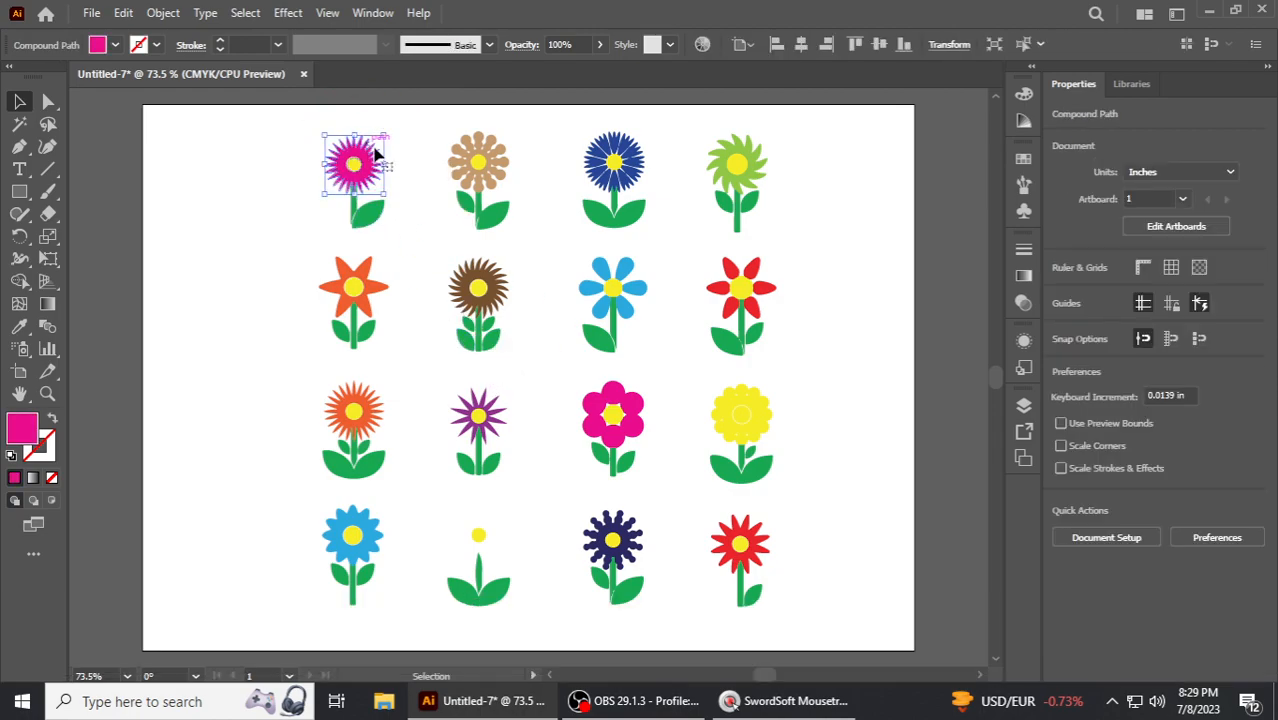
pyautogui.click(1023, 158)
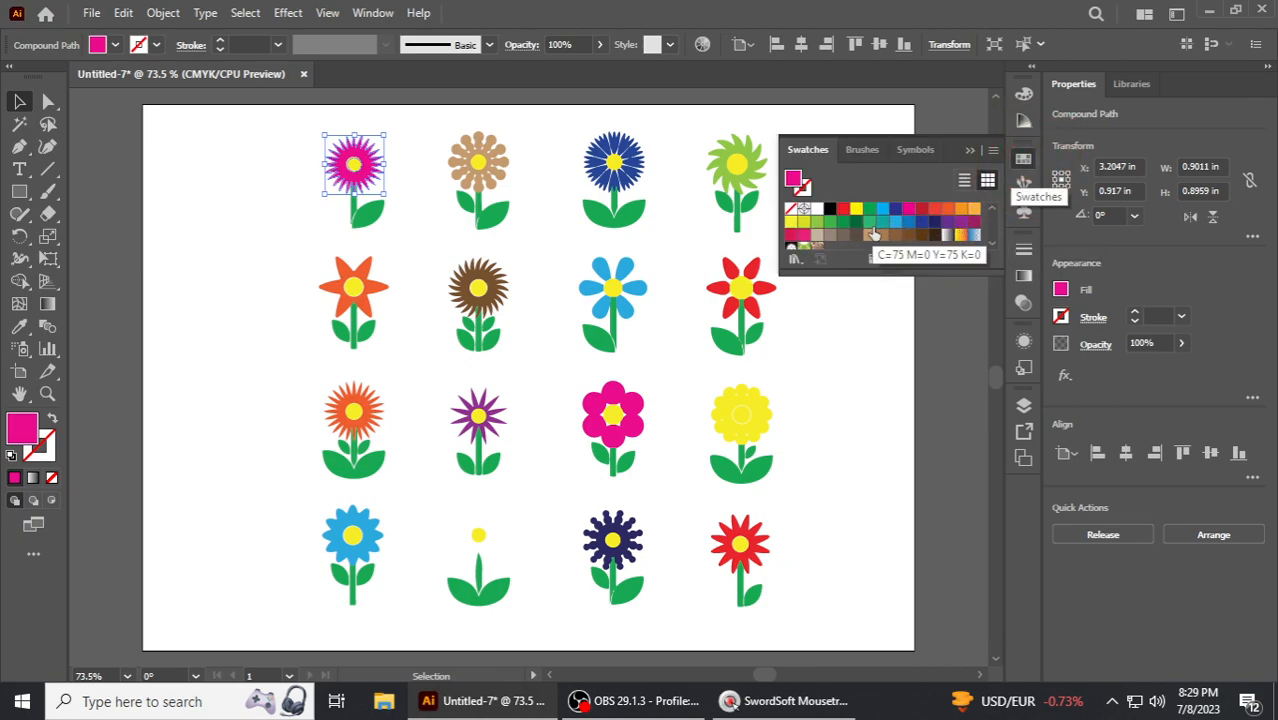
pyautogui.click(921, 209)
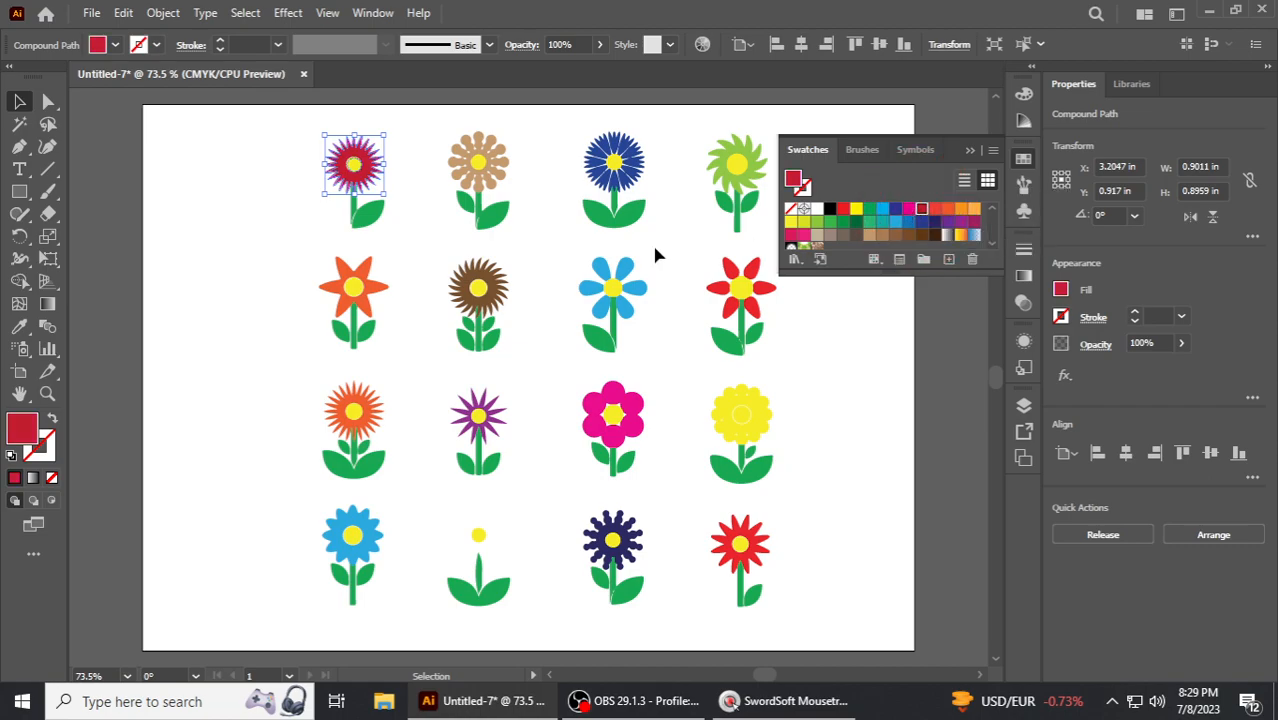
# - Recolor the top-left flower's yellow center with a green swatch
pyautogui.click(392, 235)
pyautogui.click(355, 166)
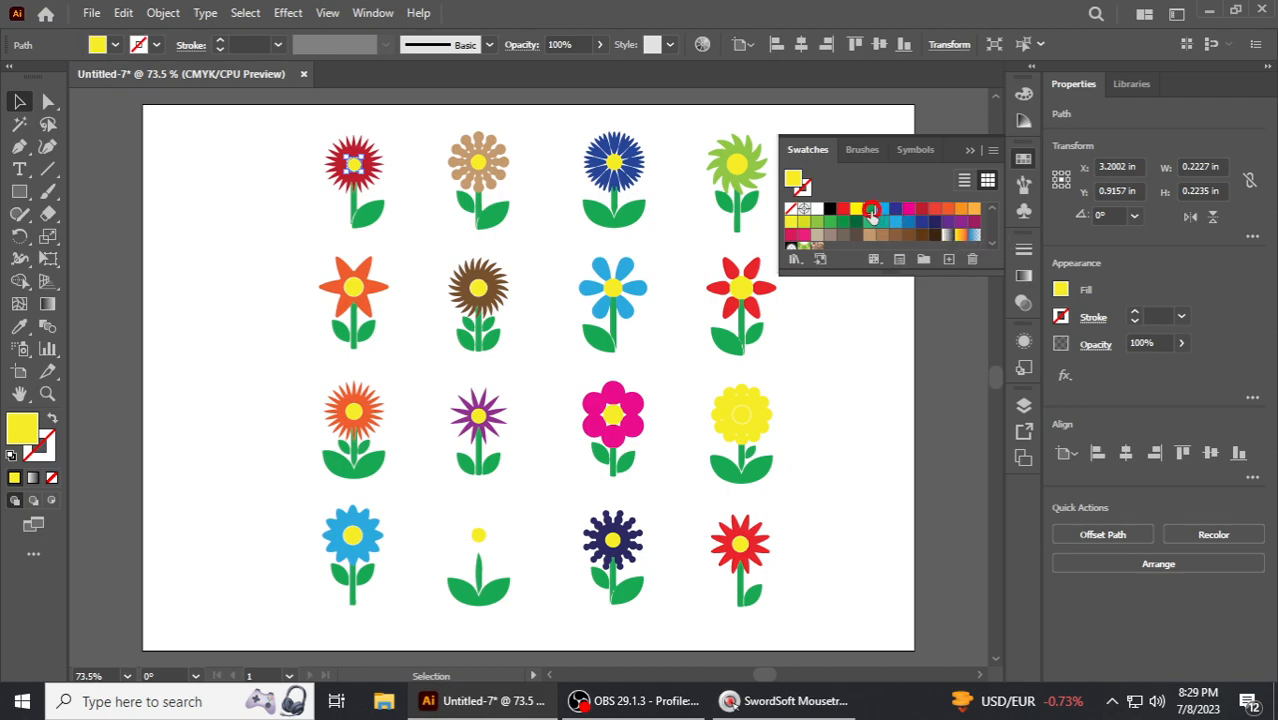
pyautogui.click(869, 209)
pyautogui.click(404, 224)
# - Recolor the top-left flower's left leaf yellow-green
pyautogui.click(375, 225)
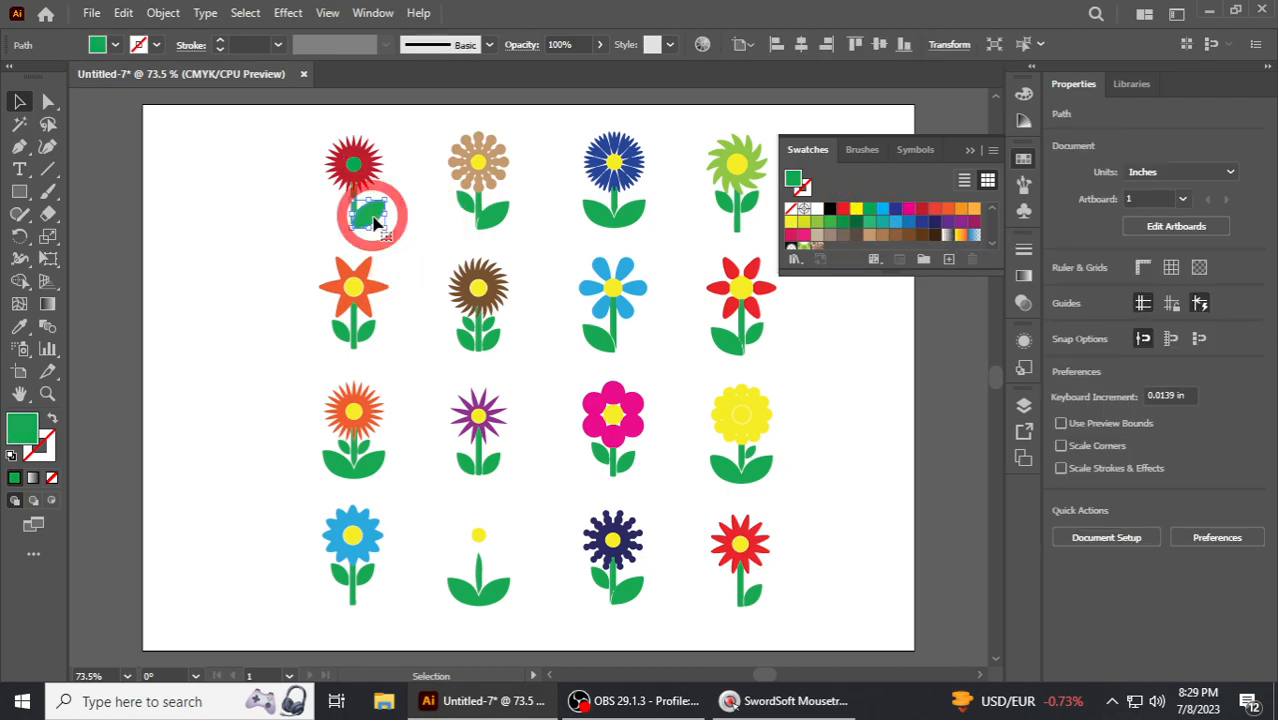
pyautogui.click(803, 221)
pyautogui.click(607, 238)
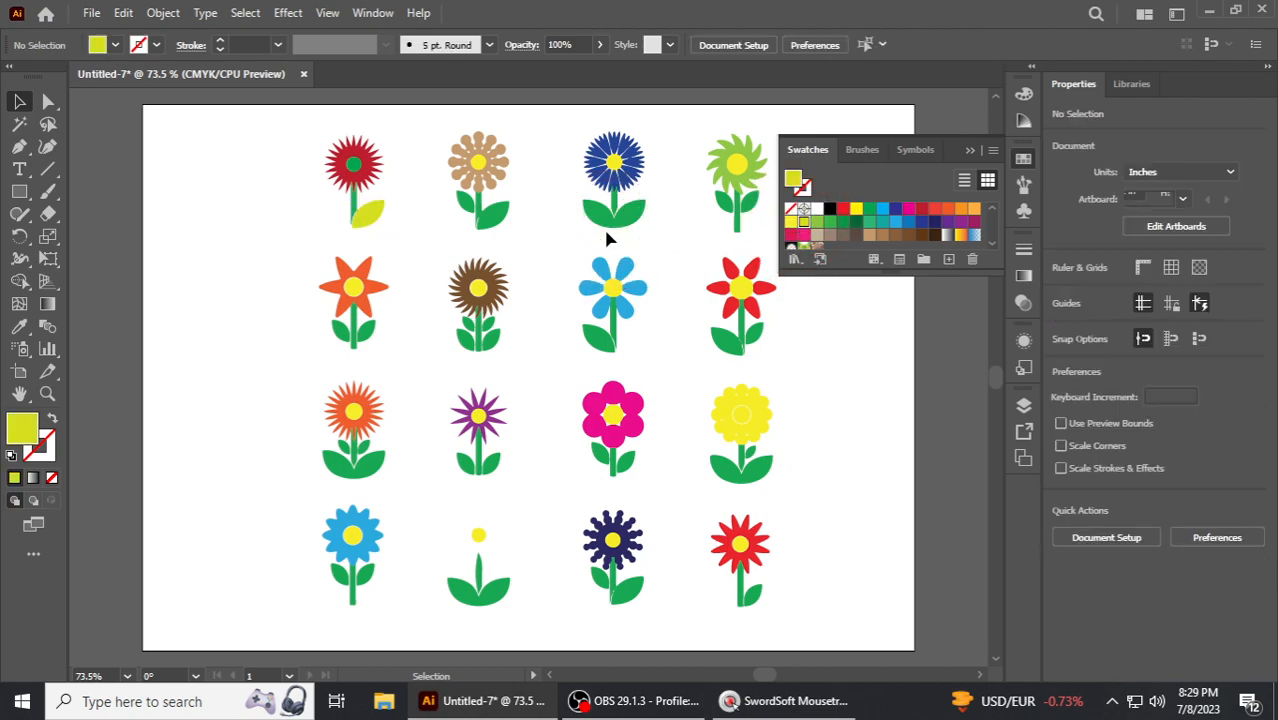
# - Recolor the petals of the tan flower in the top row dark blue
pyautogui.click(503, 157)
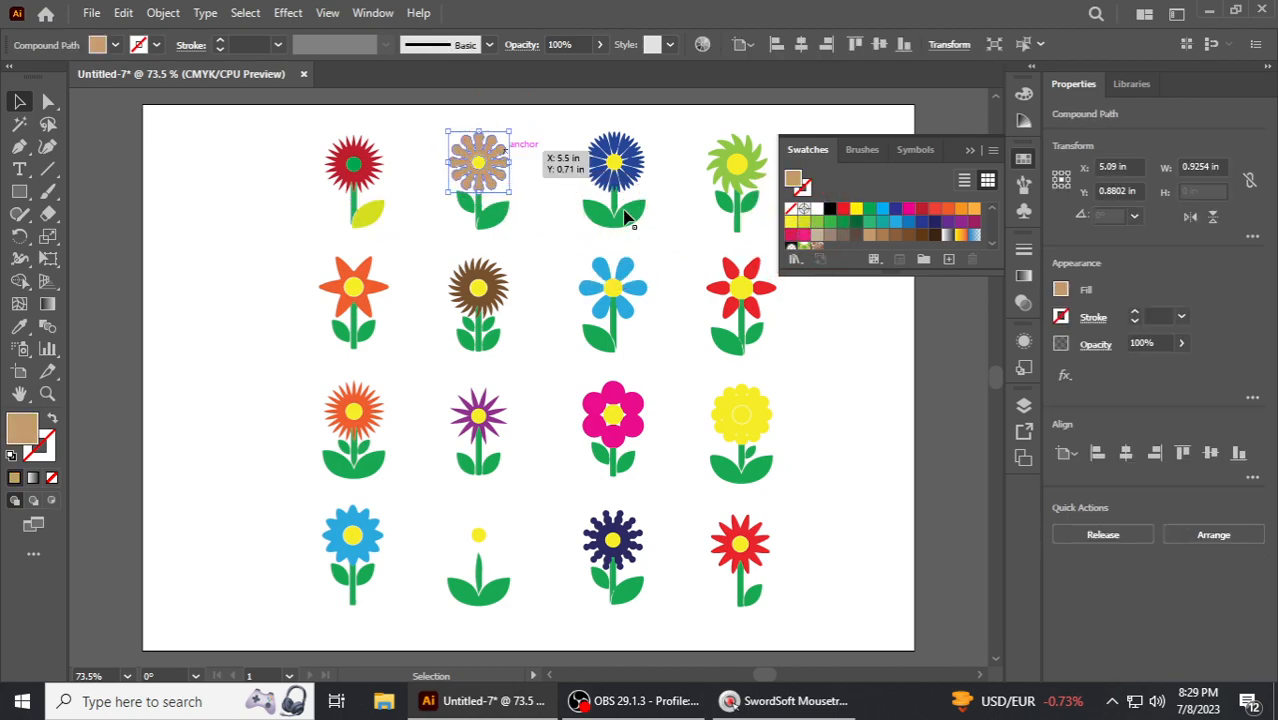
pyautogui.click(897, 212)
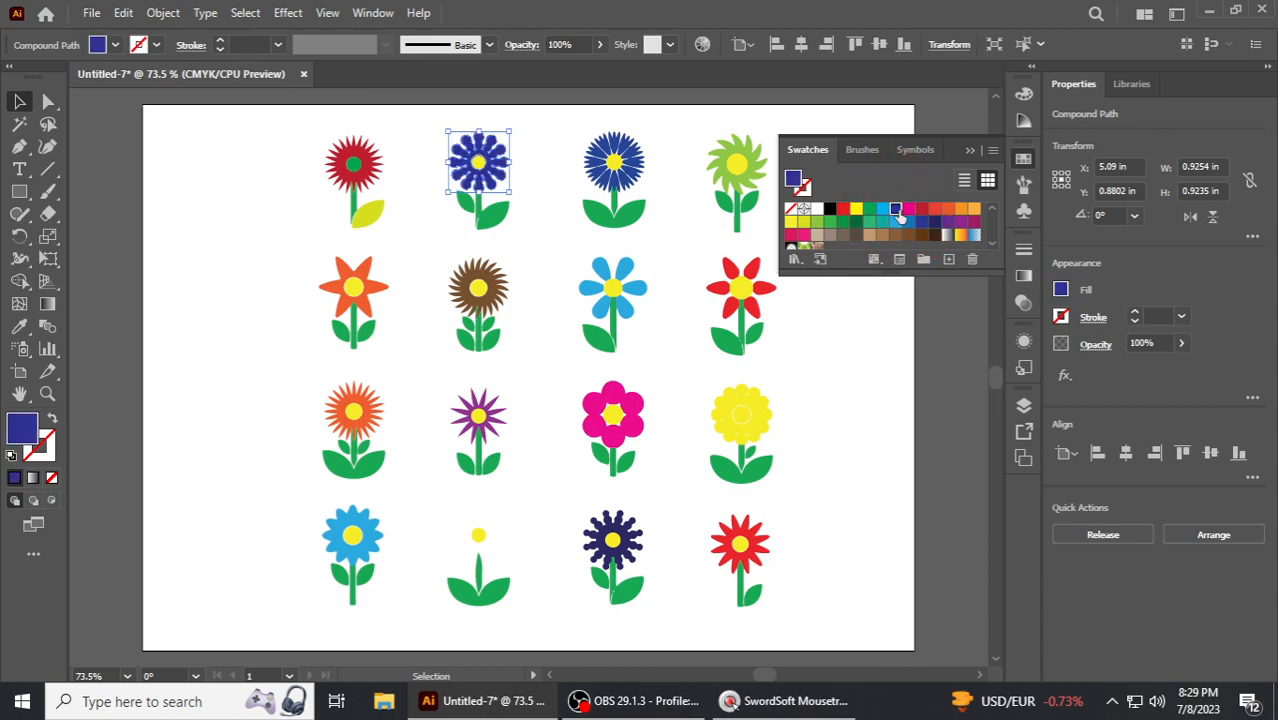
pyautogui.click(538, 234)
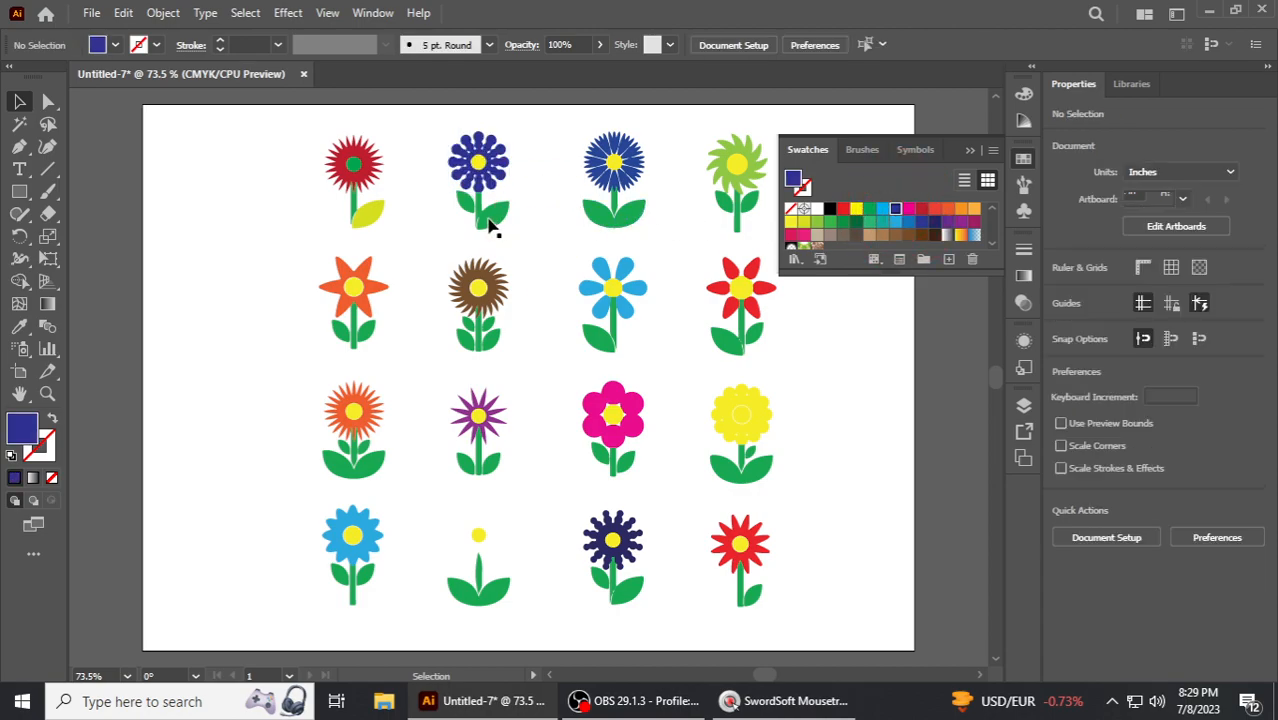
# - Recolor the tan-turned-blue flower's right leaf yellow-green
pyautogui.click(489, 215)
pyautogui.click(844, 210)
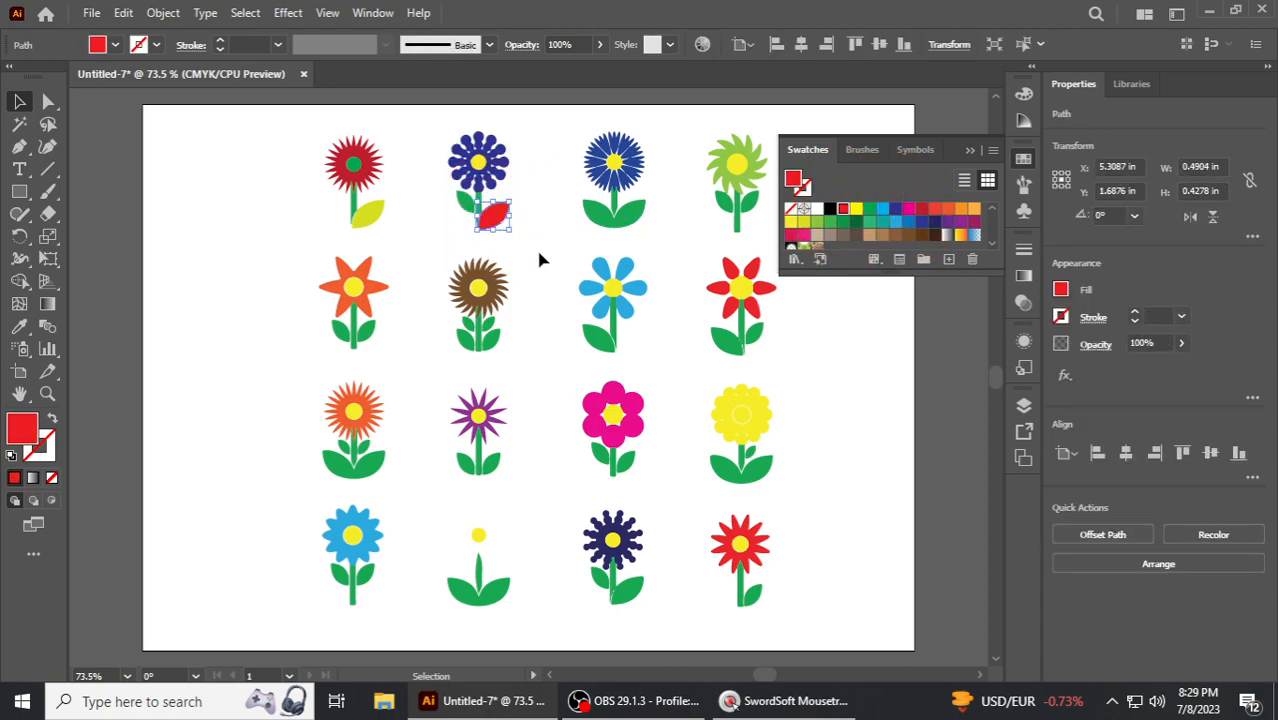
pyautogui.click(816, 222)
pyautogui.click(550, 237)
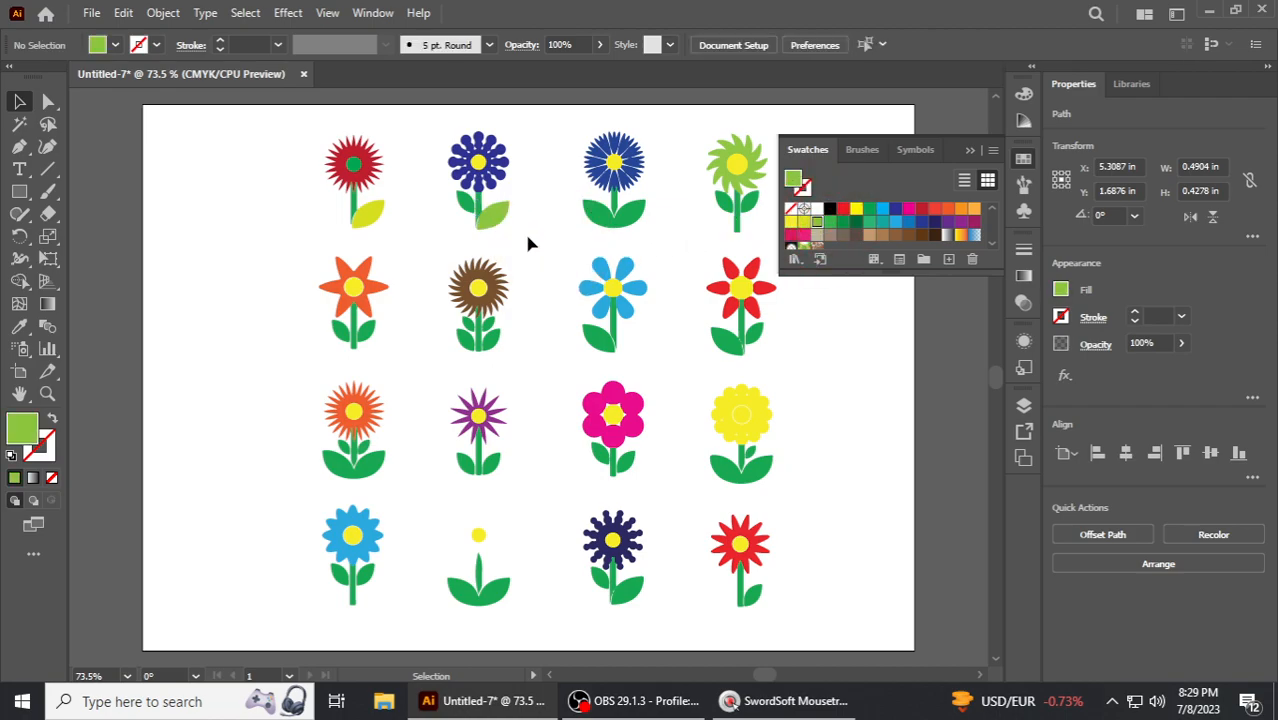
pyautogui.click(628, 144)
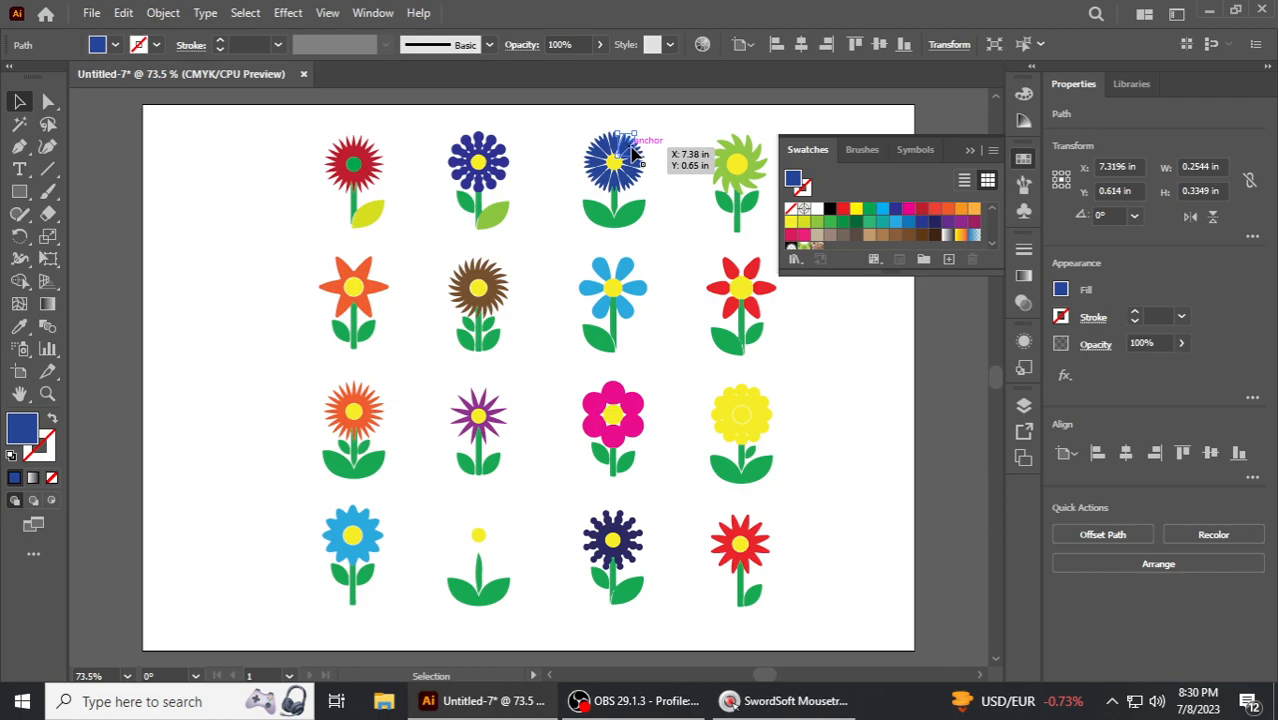
pyautogui.moveTo(632, 148); pyautogui.dragTo(602, 182)
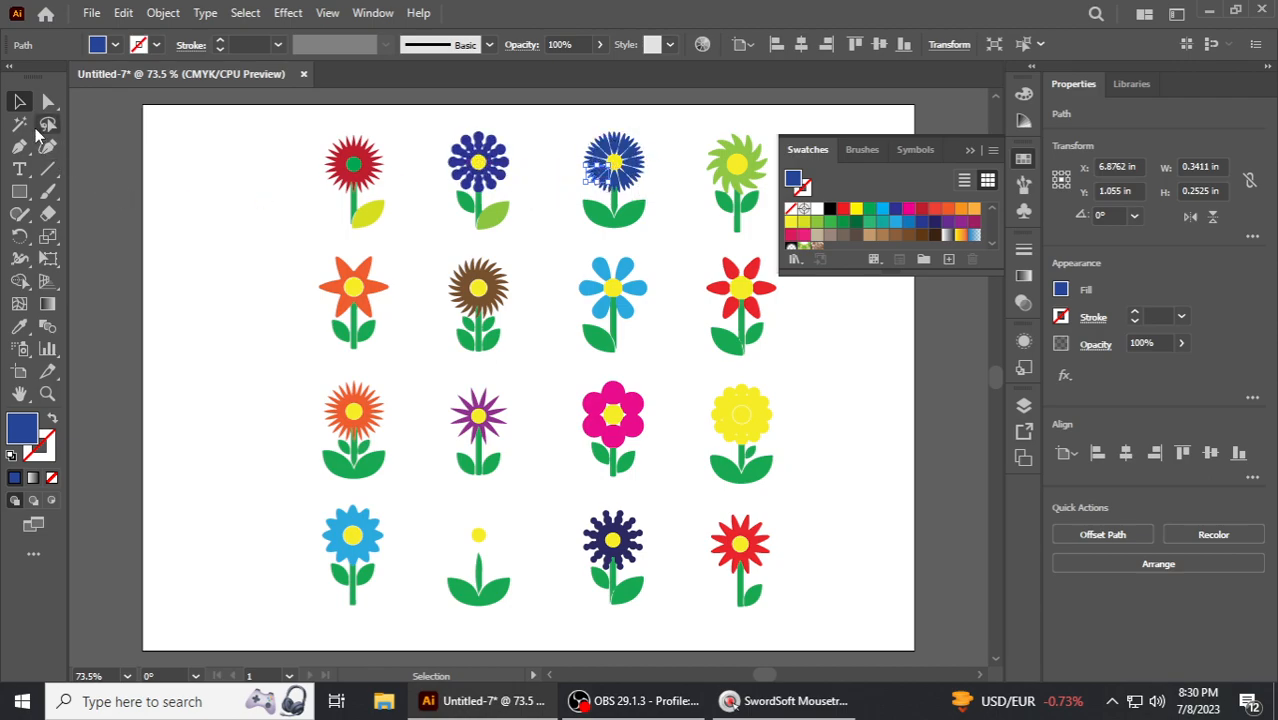
pyautogui.click(19, 123)
pyautogui.click(624, 150)
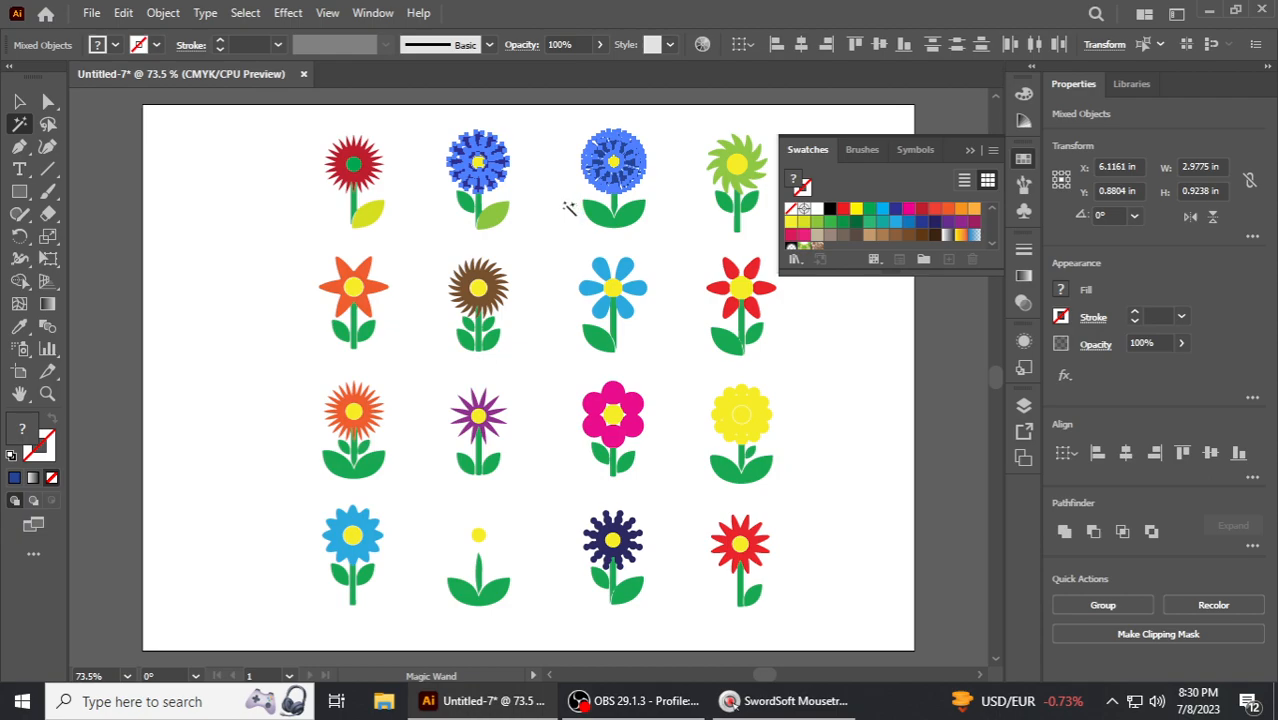
pyautogui.click(564, 170)
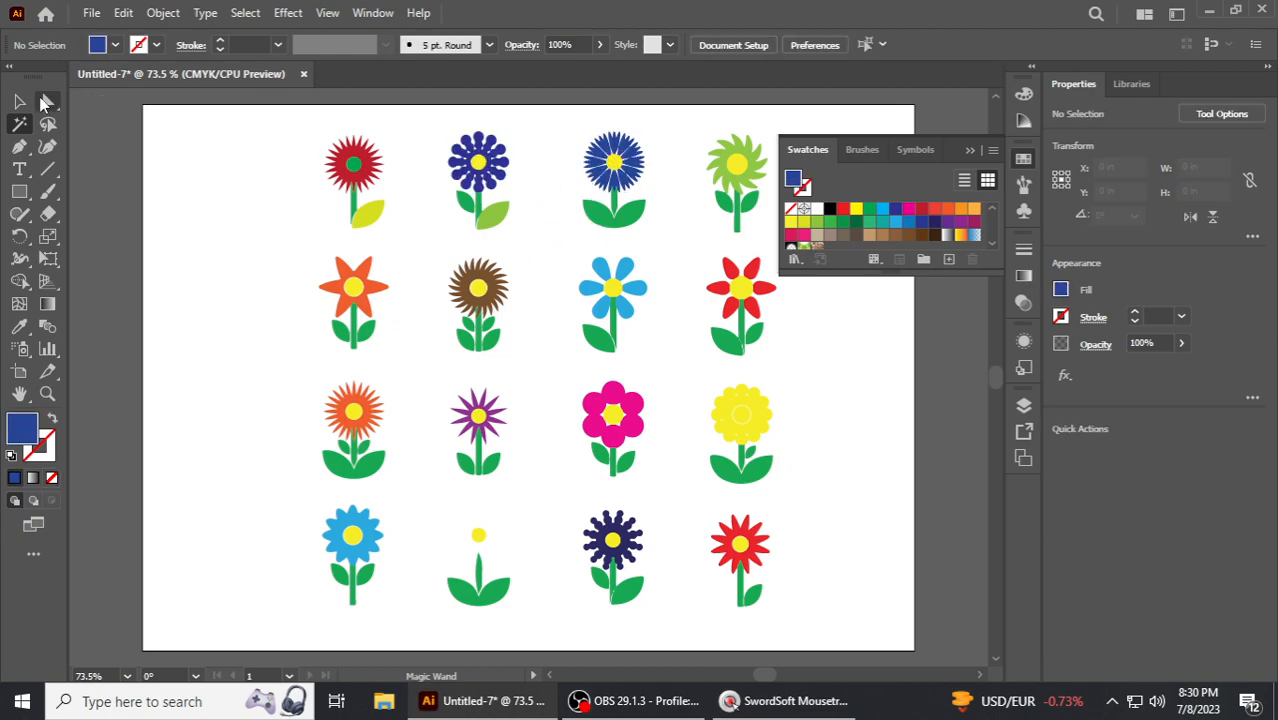
# - Recolor the center of the blue spiky flower in the top row dark blue
pyautogui.press('v')
pyautogui.click(617, 163)
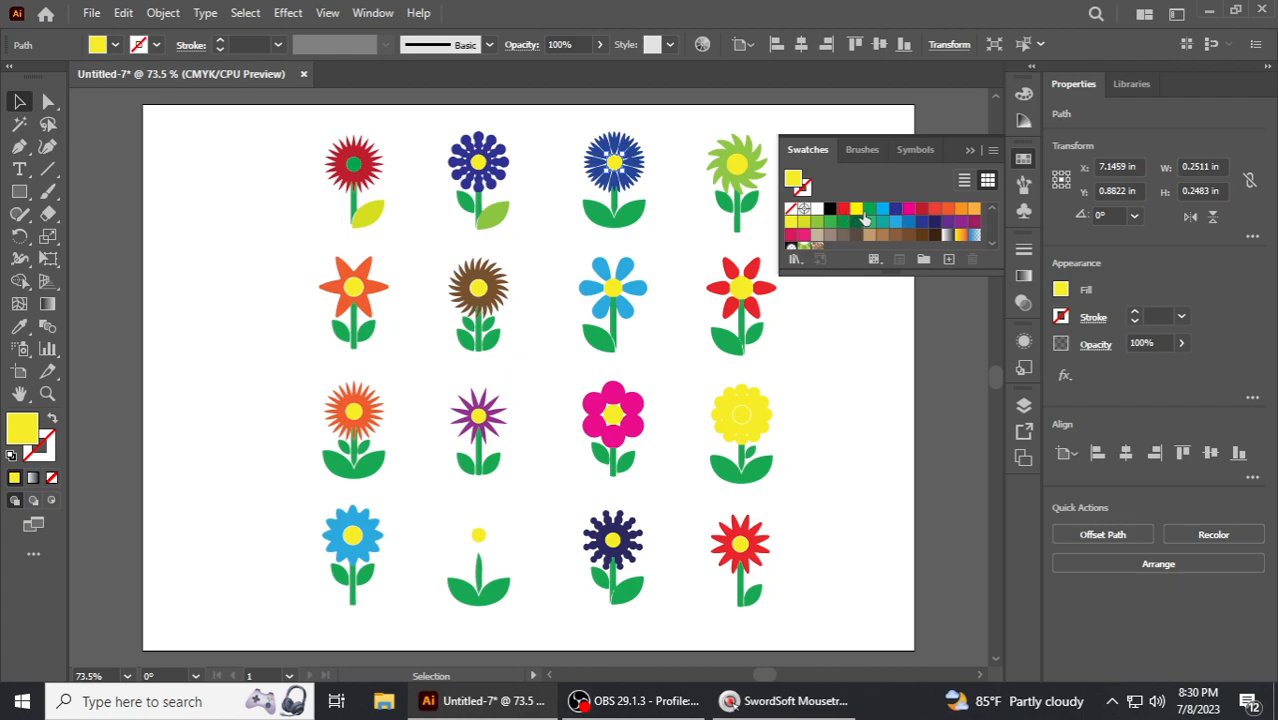
pyautogui.click(895, 208)
pyautogui.click(670, 190)
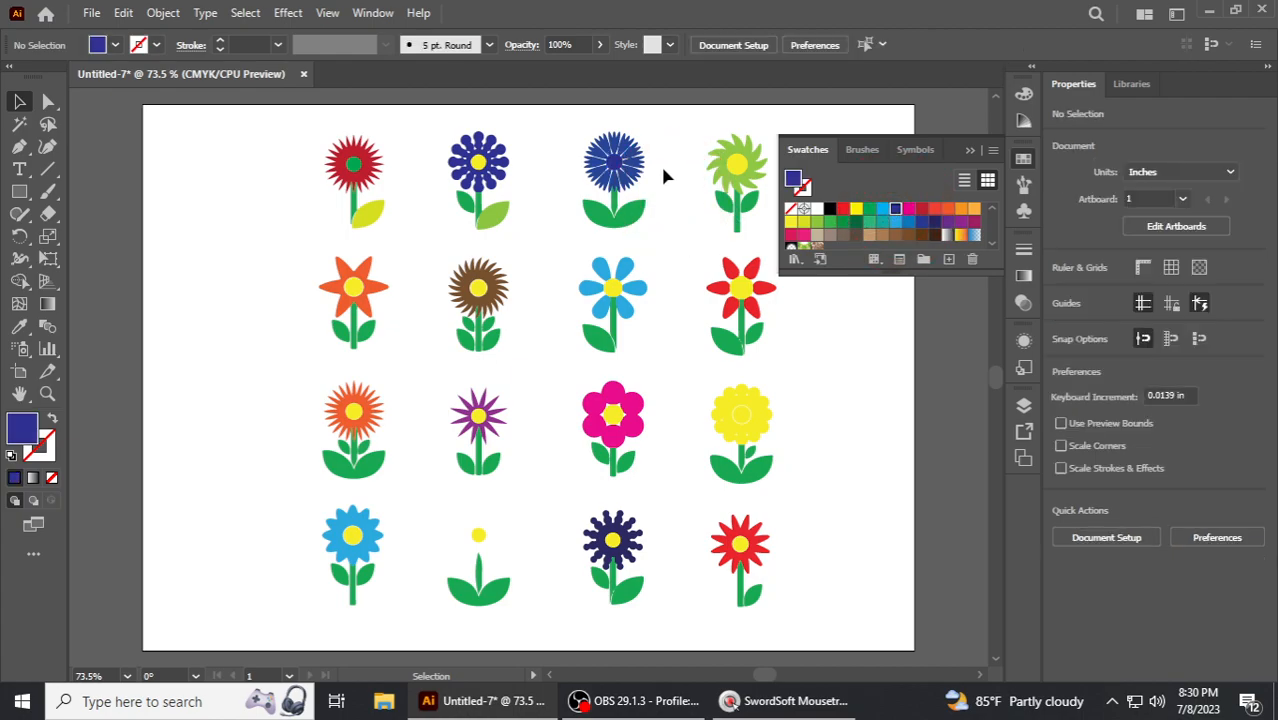
pyautogui.moveTo(658, 159); pyautogui.dragTo(636, 137)
pyautogui.click(258, 152)
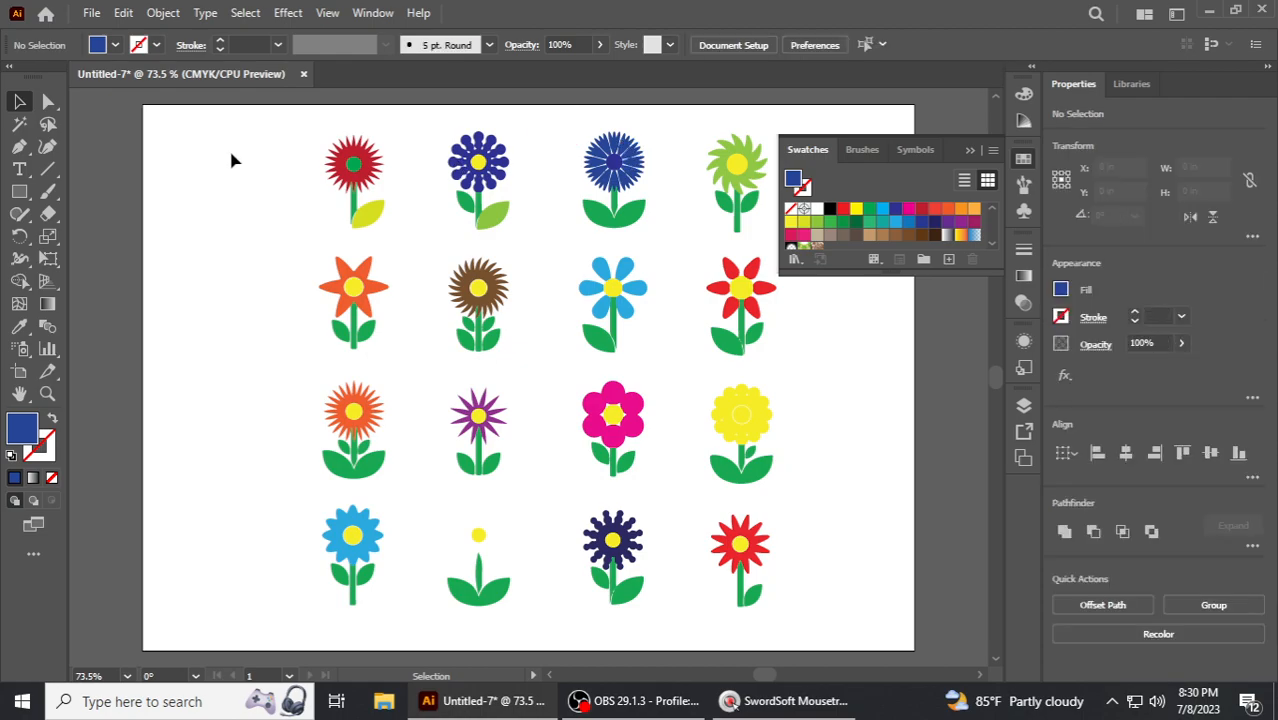
# - Lasso-select the blue spiky flower's petals and recolor them red
pyautogui.click(47, 124)
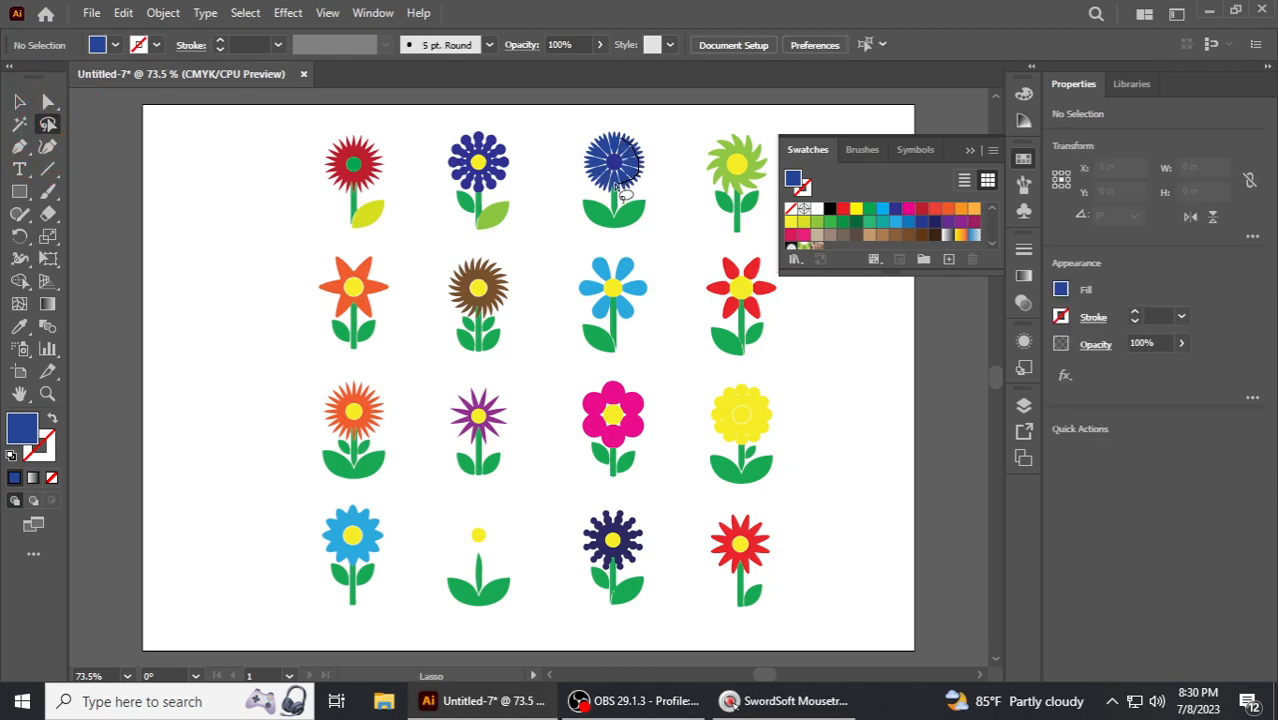
pyautogui.moveTo(598, 172)
pyautogui.mouseDown()
pyautogui.moveTo(615, 140)
pyautogui.moveTo(640, 150)
pyautogui.moveTo(658, 187)
pyautogui.mouseUp()
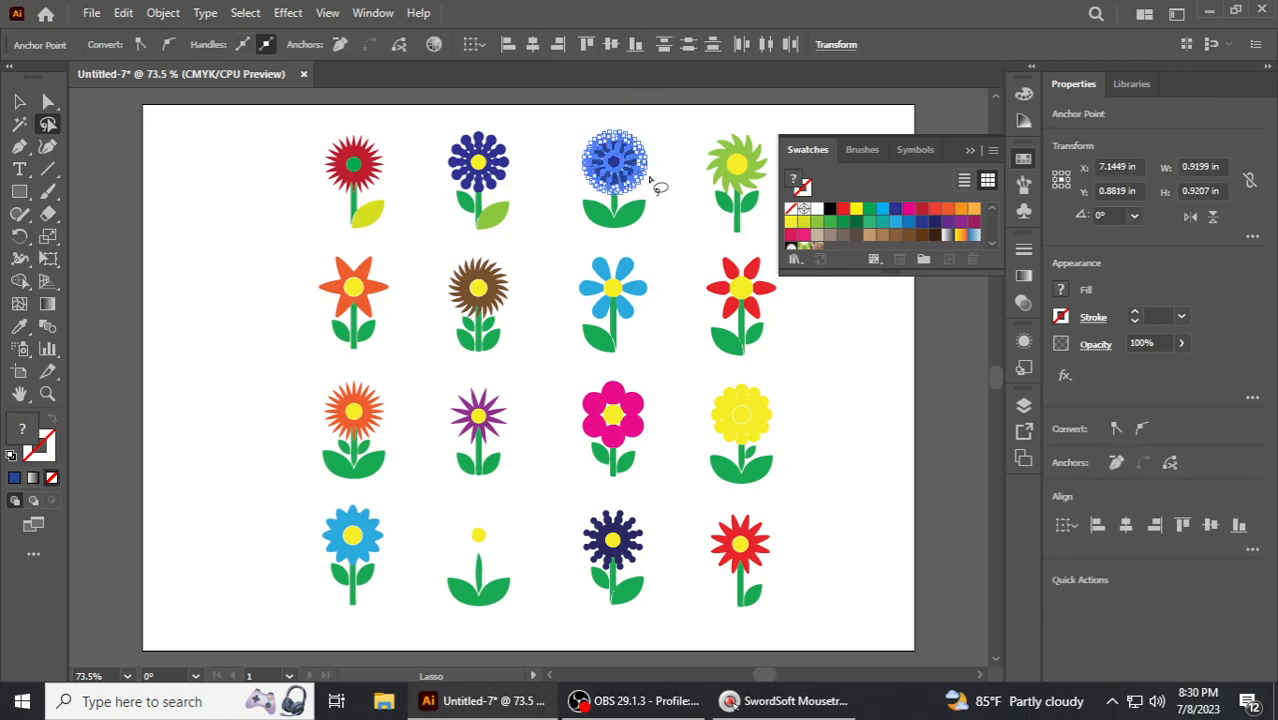
pyautogui.click(871, 211)
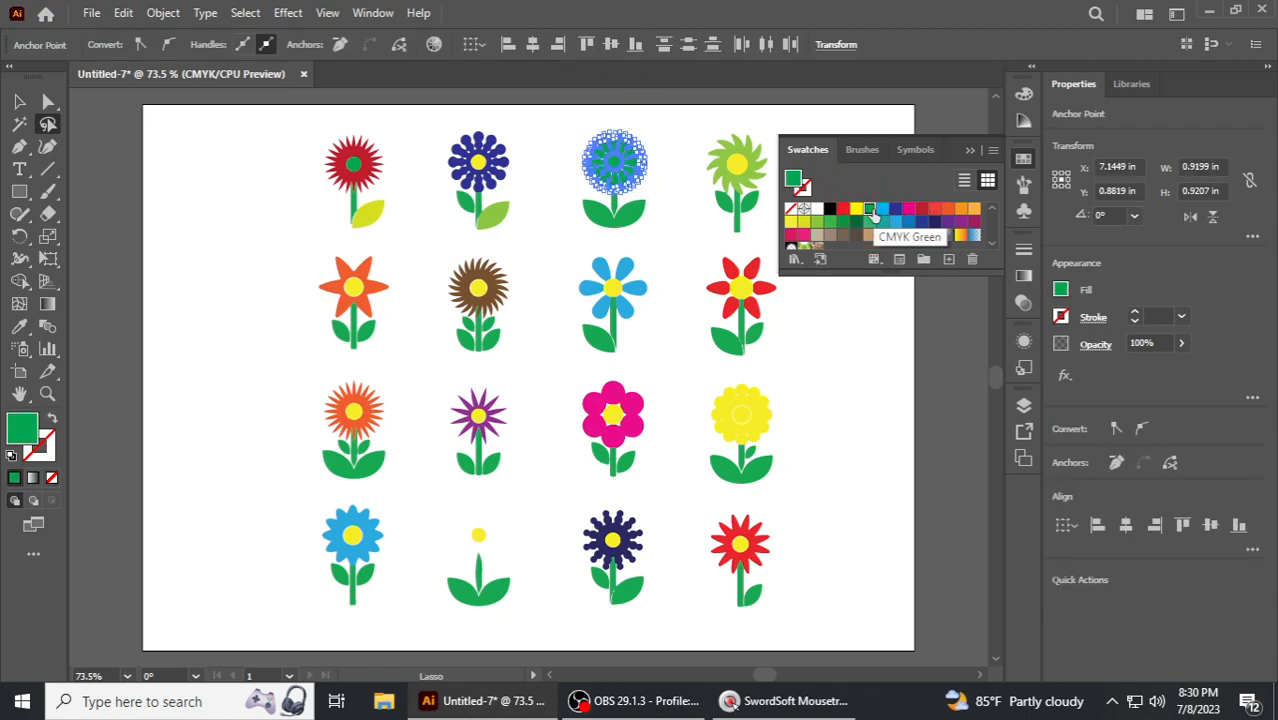
pyautogui.click(934, 209)
pyautogui.click(870, 352)
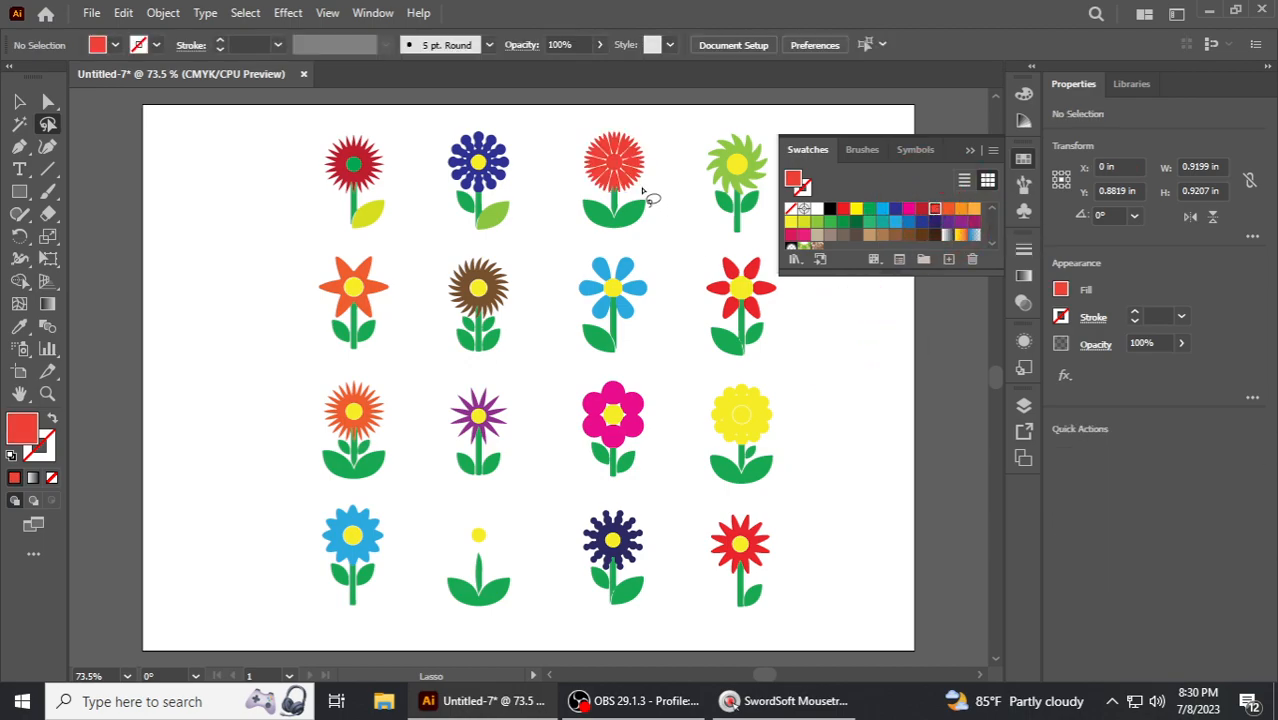
# - Give the red spiky flower's center a dark blue fill
pyautogui.press('v')
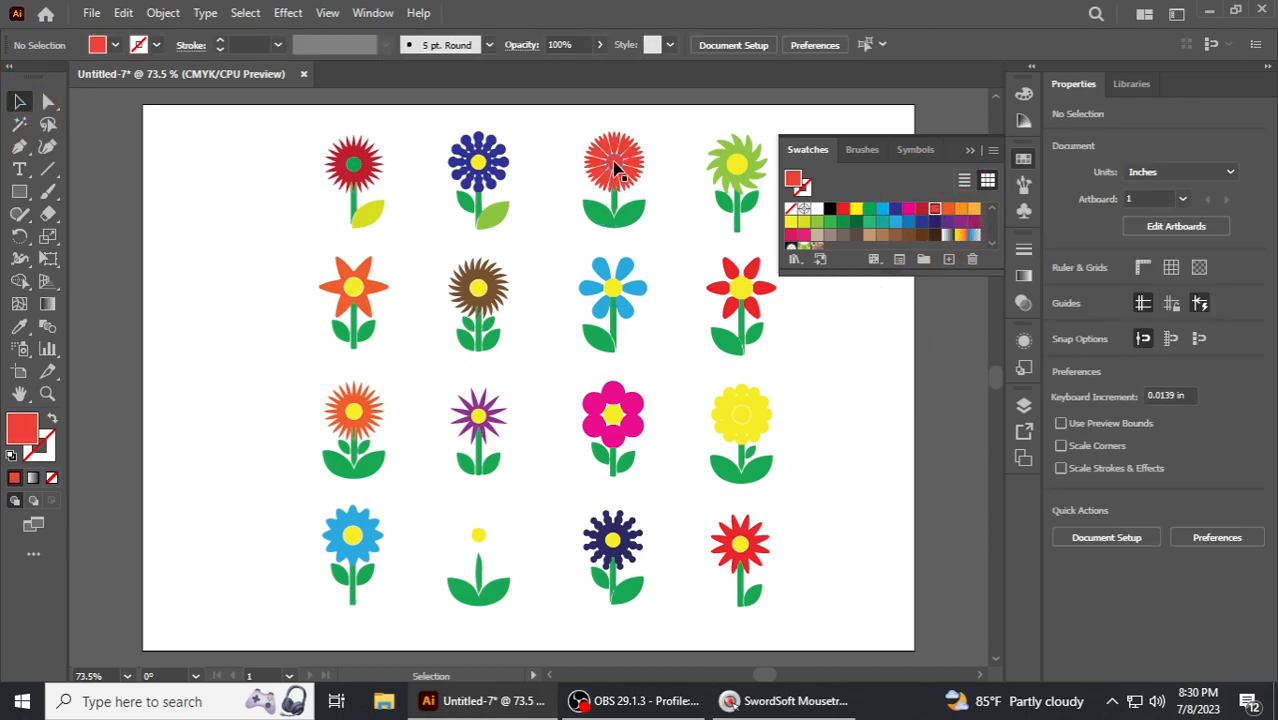
pyautogui.click(614, 160)
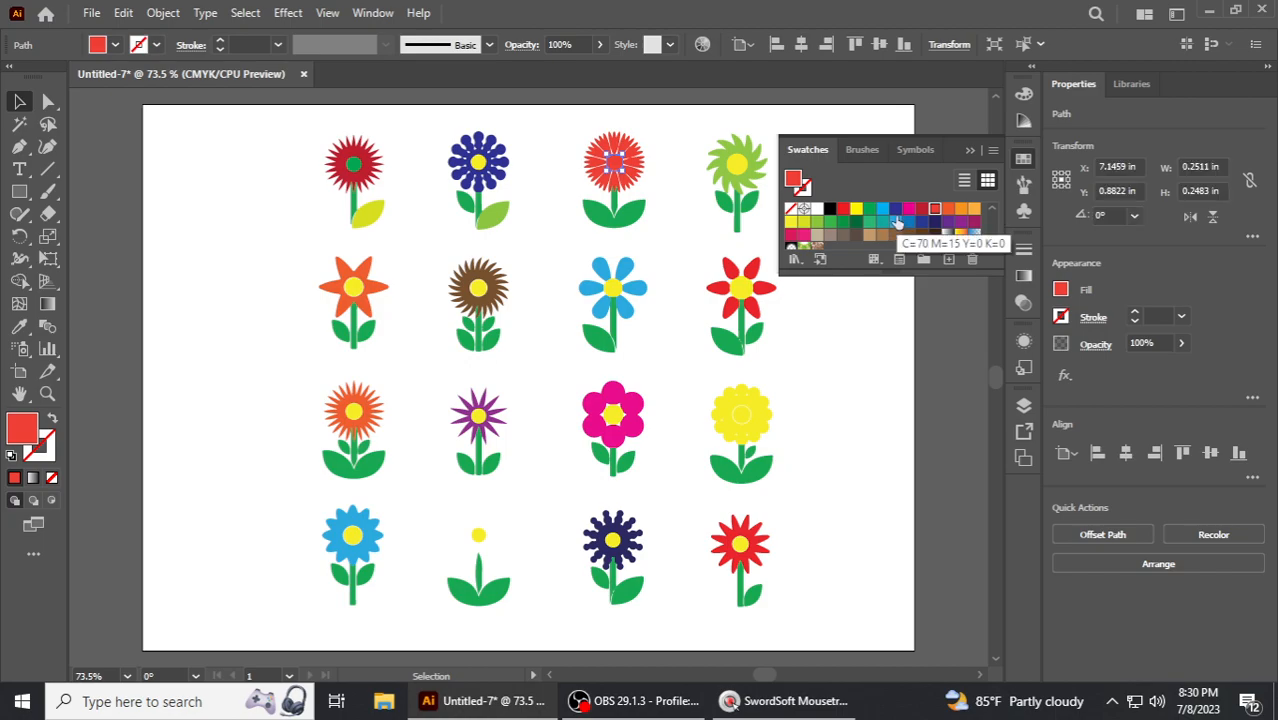
pyautogui.click(893, 210)
pyautogui.click(817, 335)
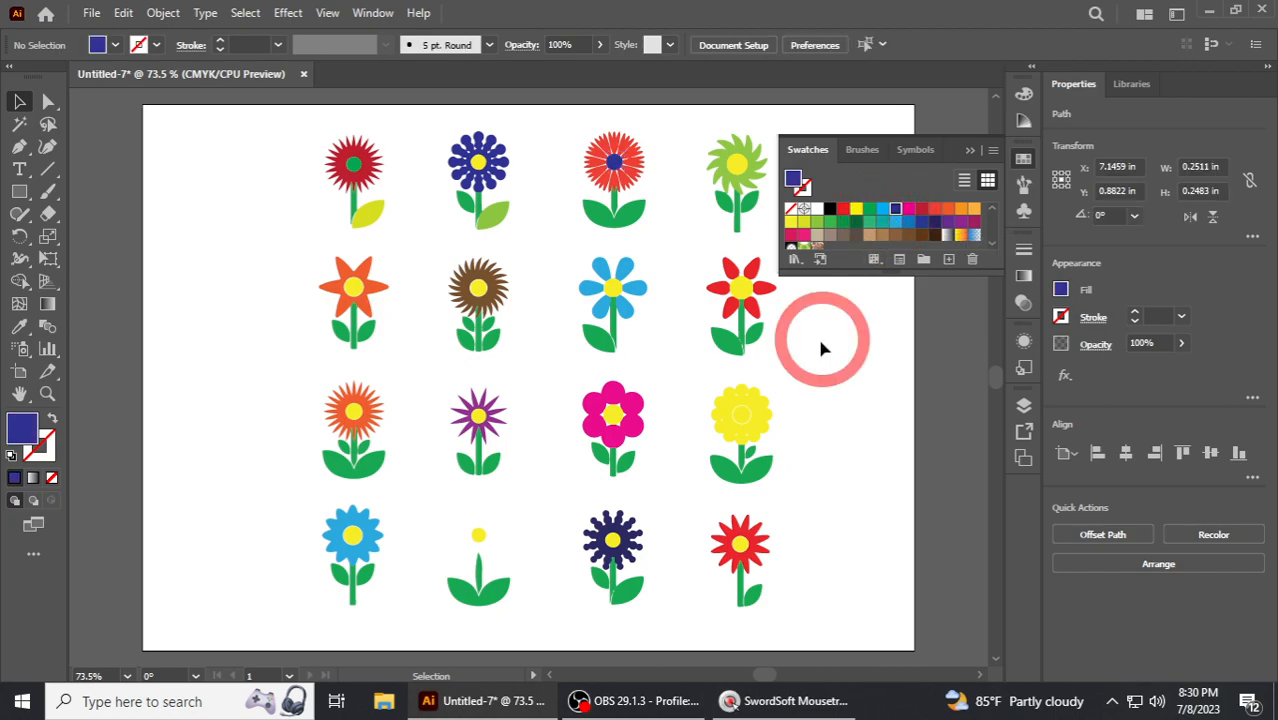
# - Recolor the red spiky flower's leaves orange
pyautogui.click(627, 214)
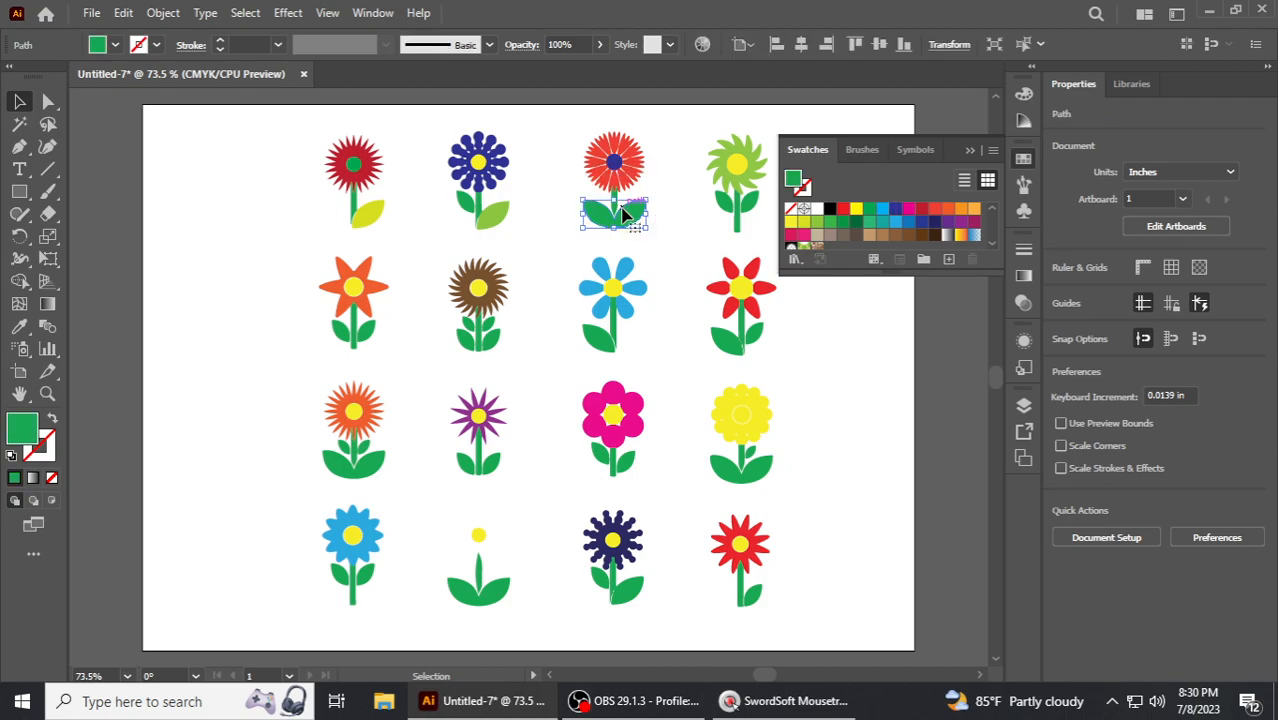
pyautogui.click(804, 222)
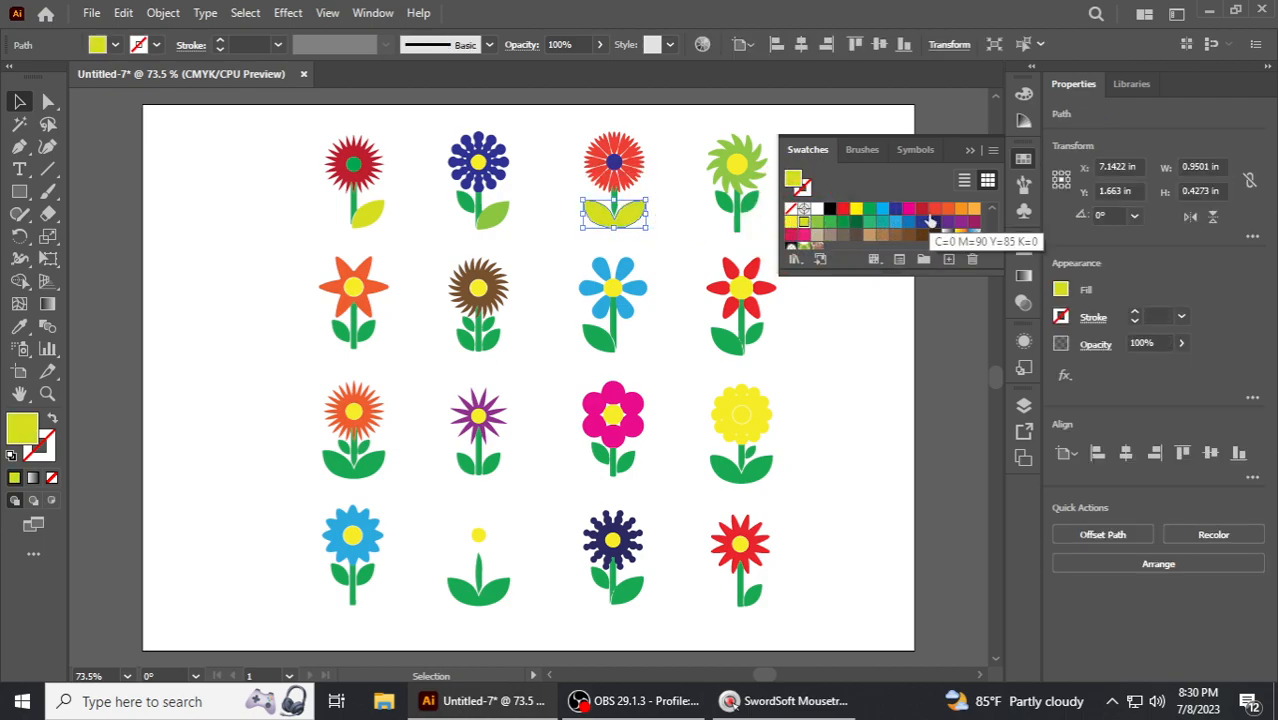
pyautogui.click(974, 208)
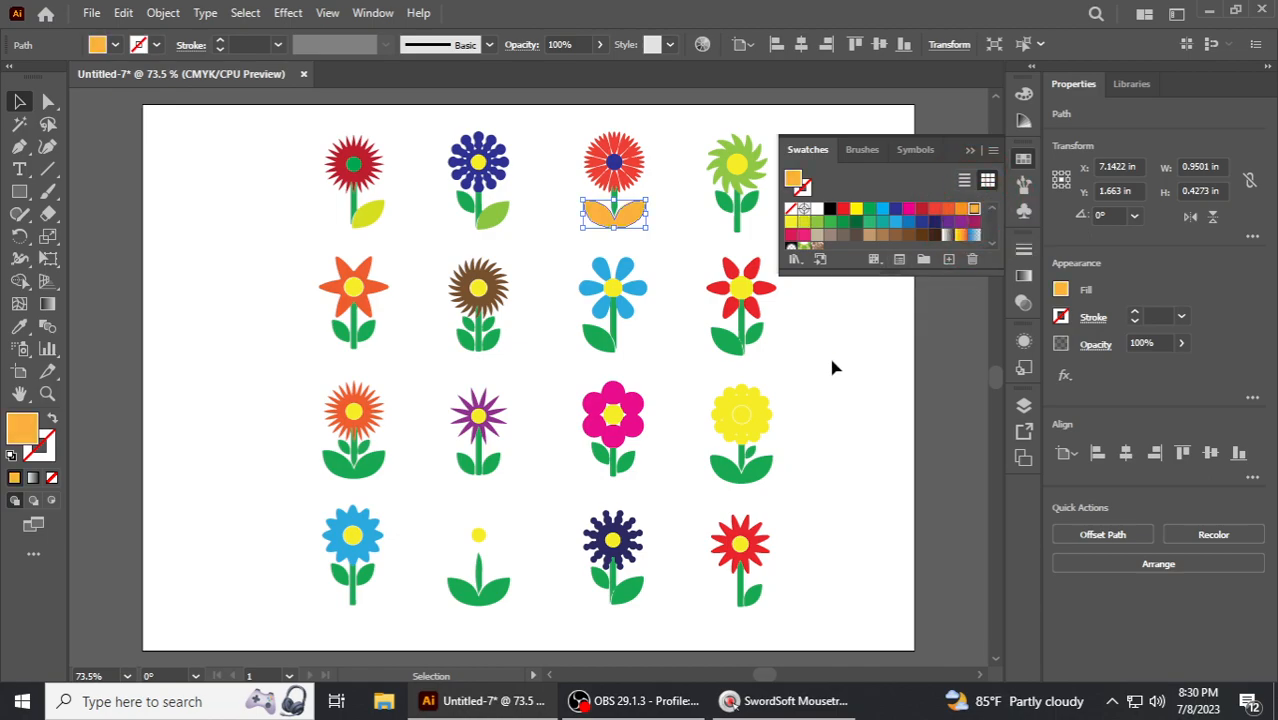
pyautogui.click(833, 365)
# - Recolor the petals of the green flower at the top right pink
pyautogui.click(745, 168)
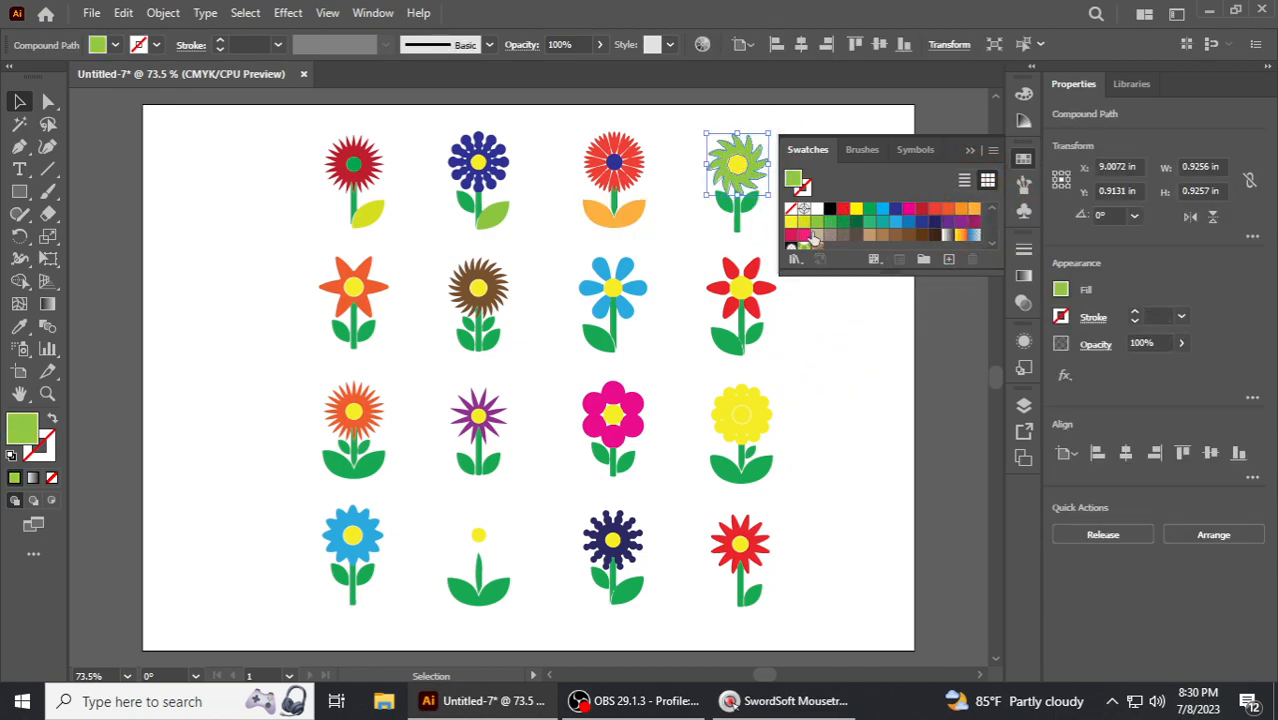
pyautogui.click(790, 235)
pyautogui.click(688, 233)
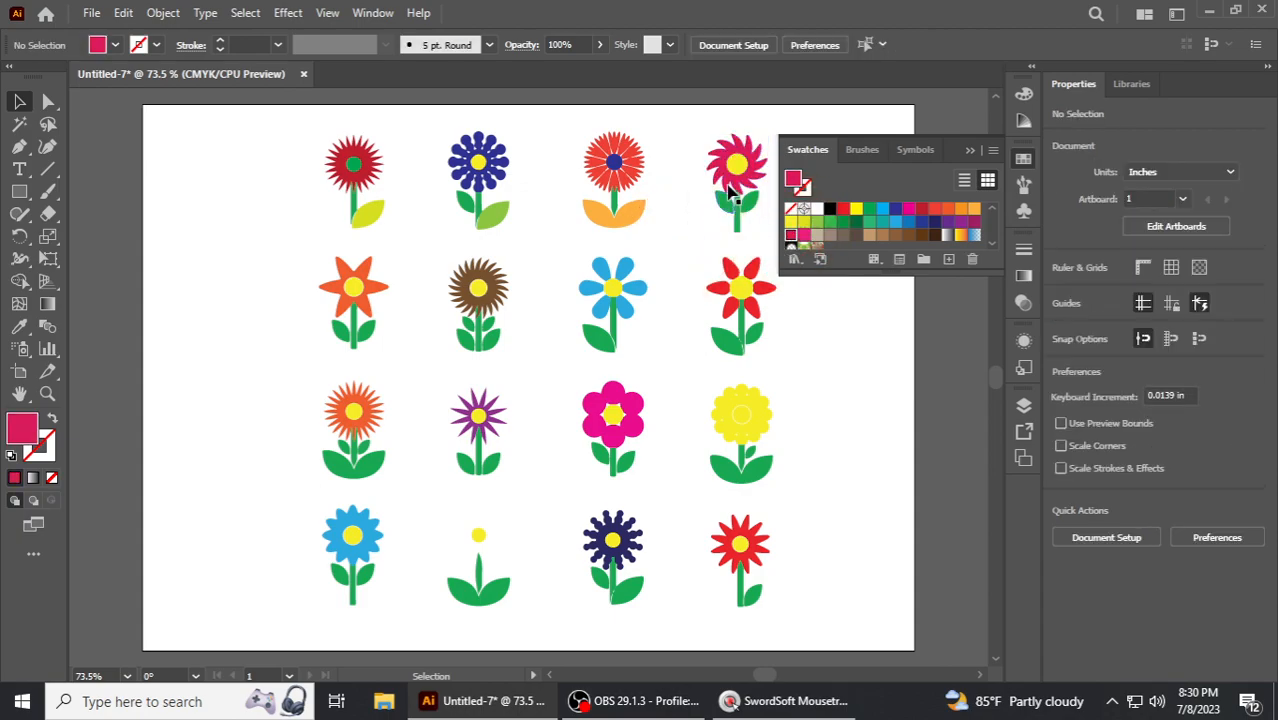
# - Recolor the top-right flower's stem yellow-green
pyautogui.click(740, 212)
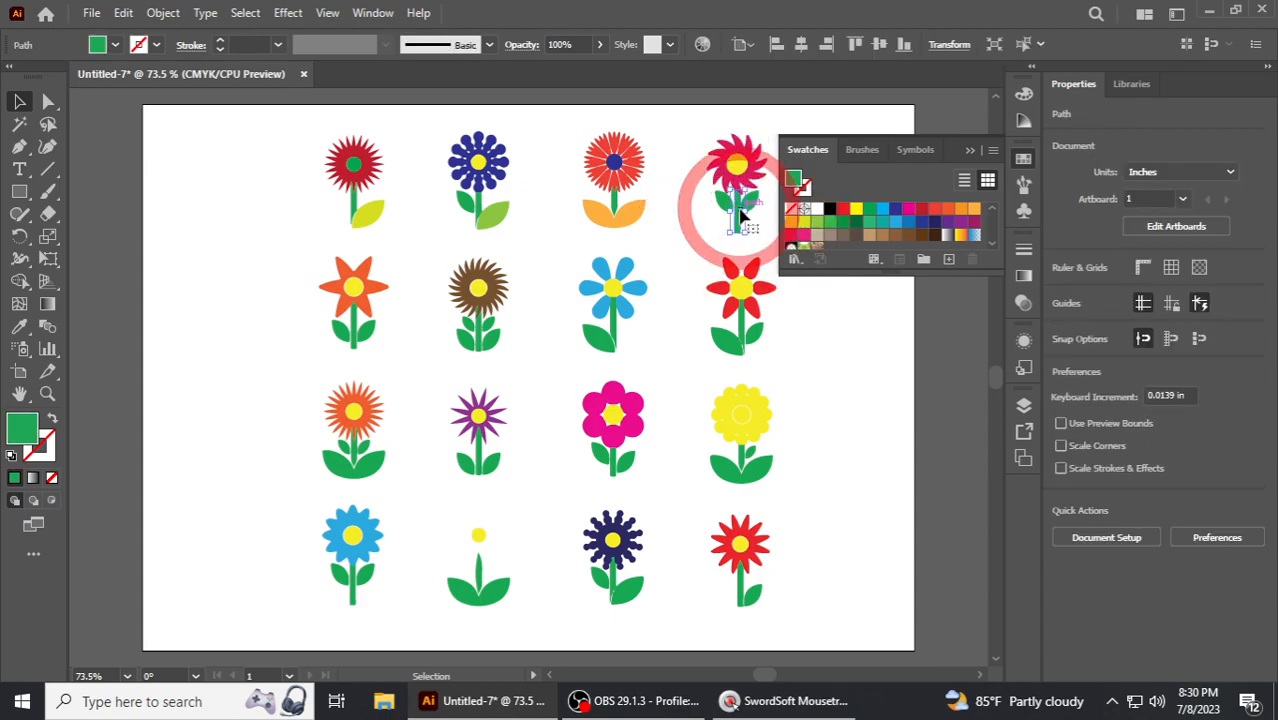
pyautogui.click(816, 221)
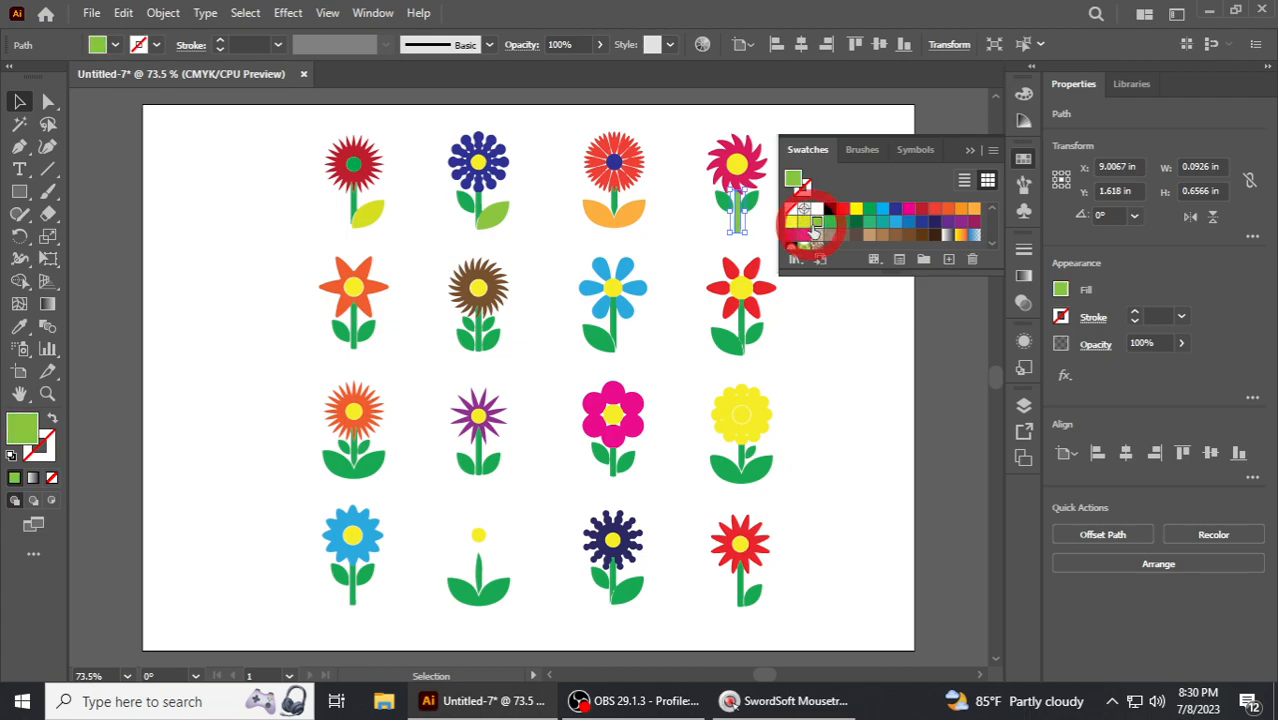
pyautogui.click(686, 248)
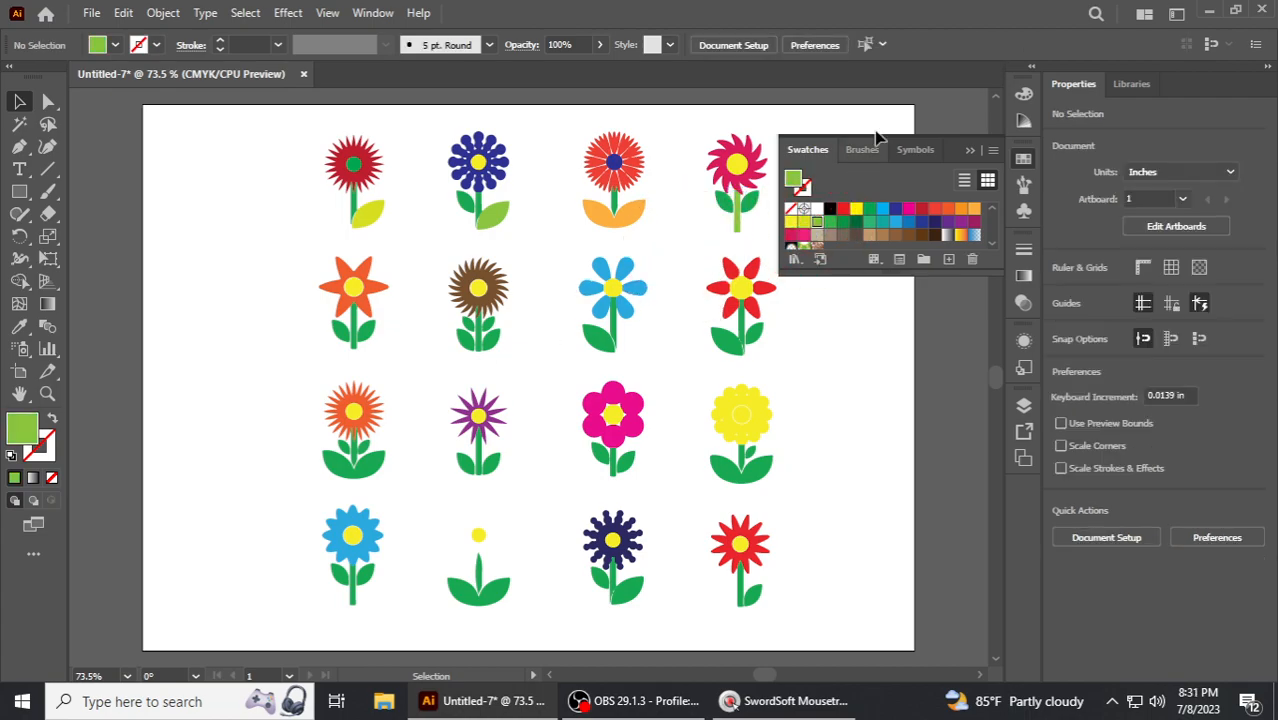
# - Recolor the orange star-shaped flower's petals in the second row cyan blue
pyautogui.click(19, 393)
pyautogui.moveTo(571, 408); pyautogui.dragTo(530, 408)
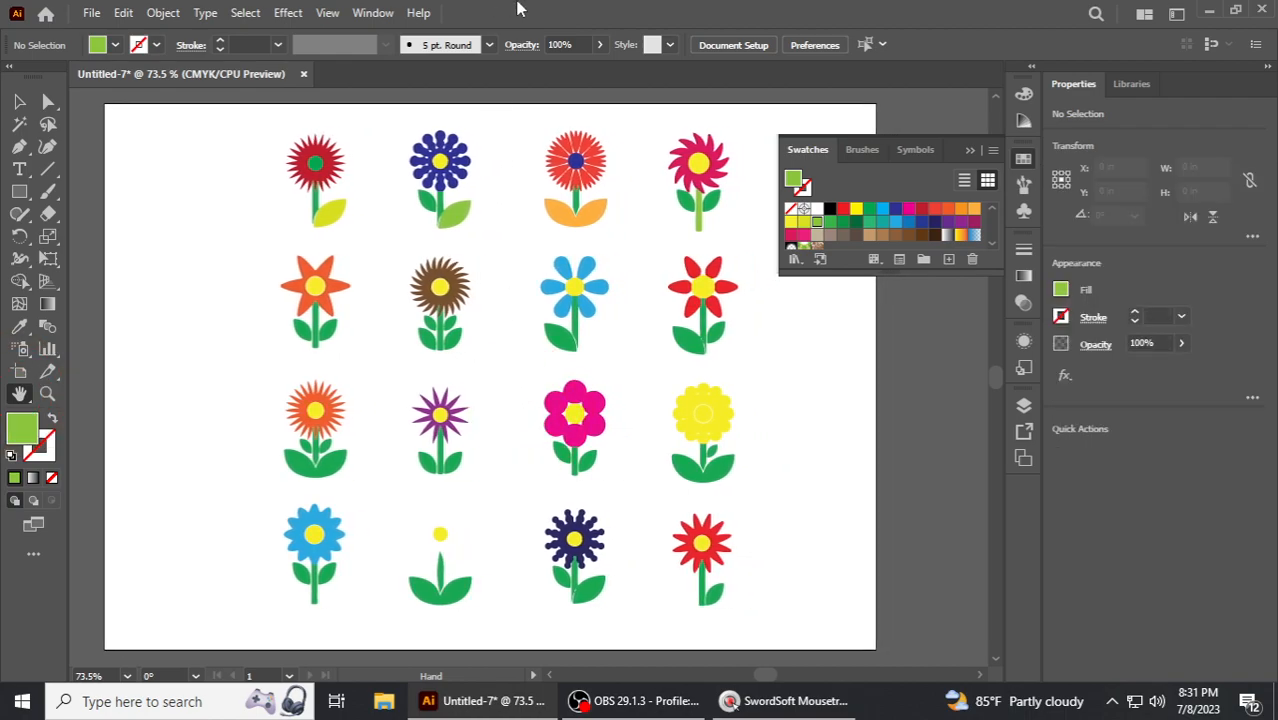
pyautogui.moveTo(485, 451); pyautogui.dragTo(527, 444)
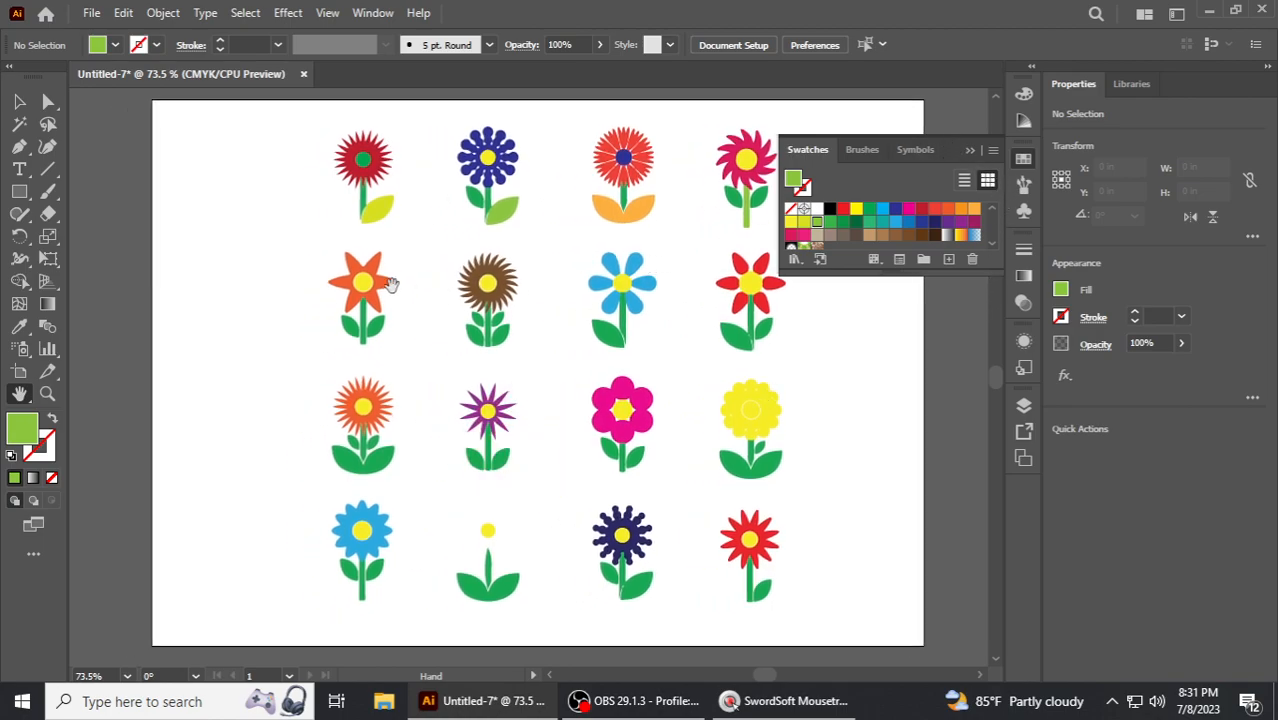
pyautogui.click(17, 104)
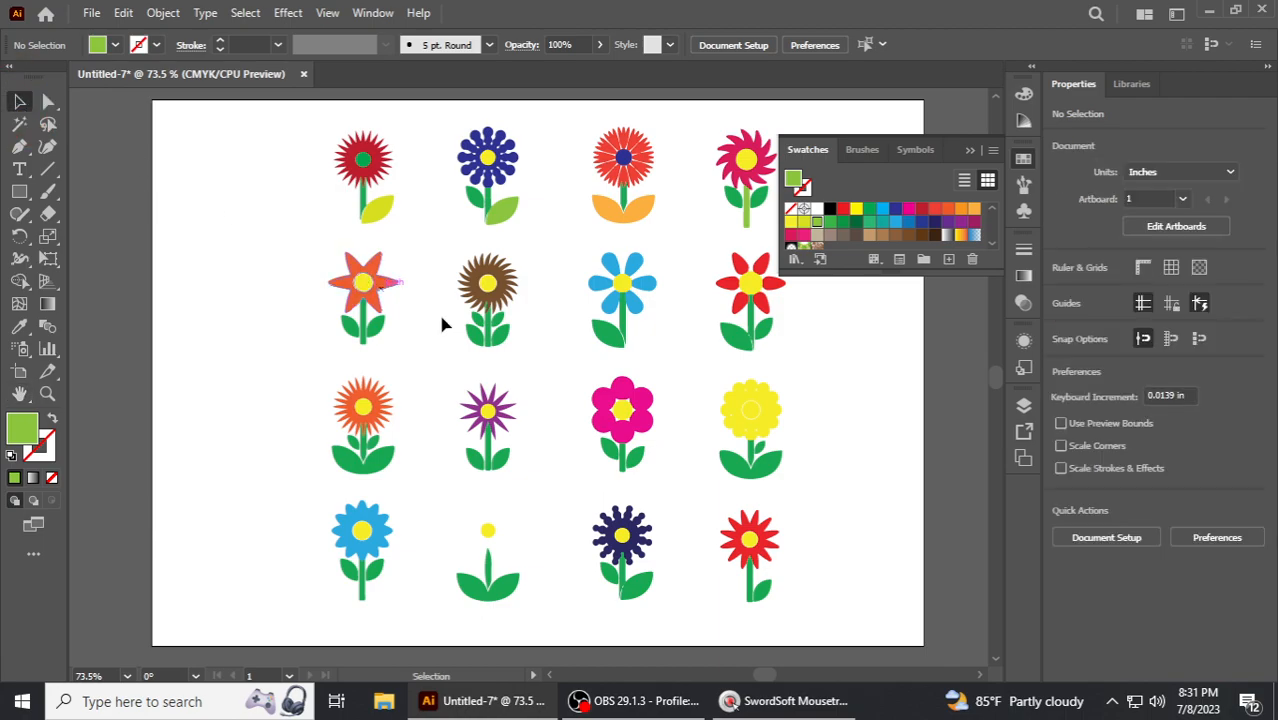
pyautogui.click(375, 290)
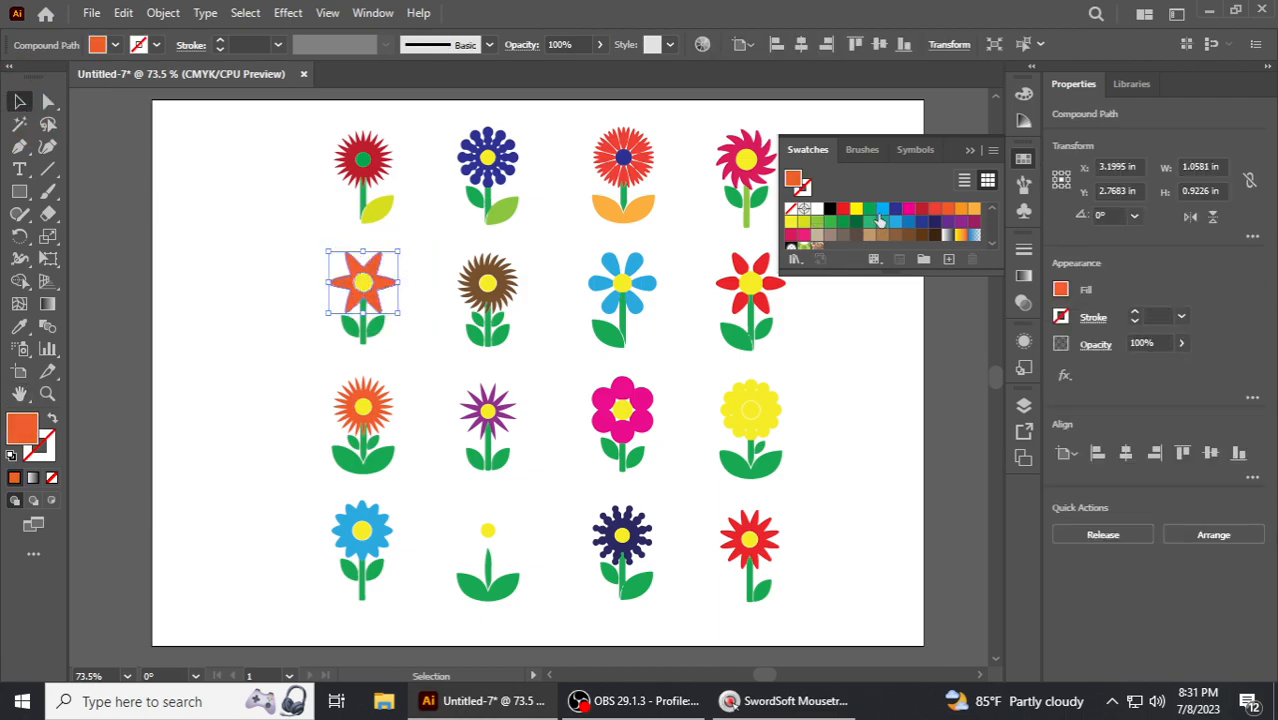
pyautogui.click(881, 209)
pyautogui.click(402, 345)
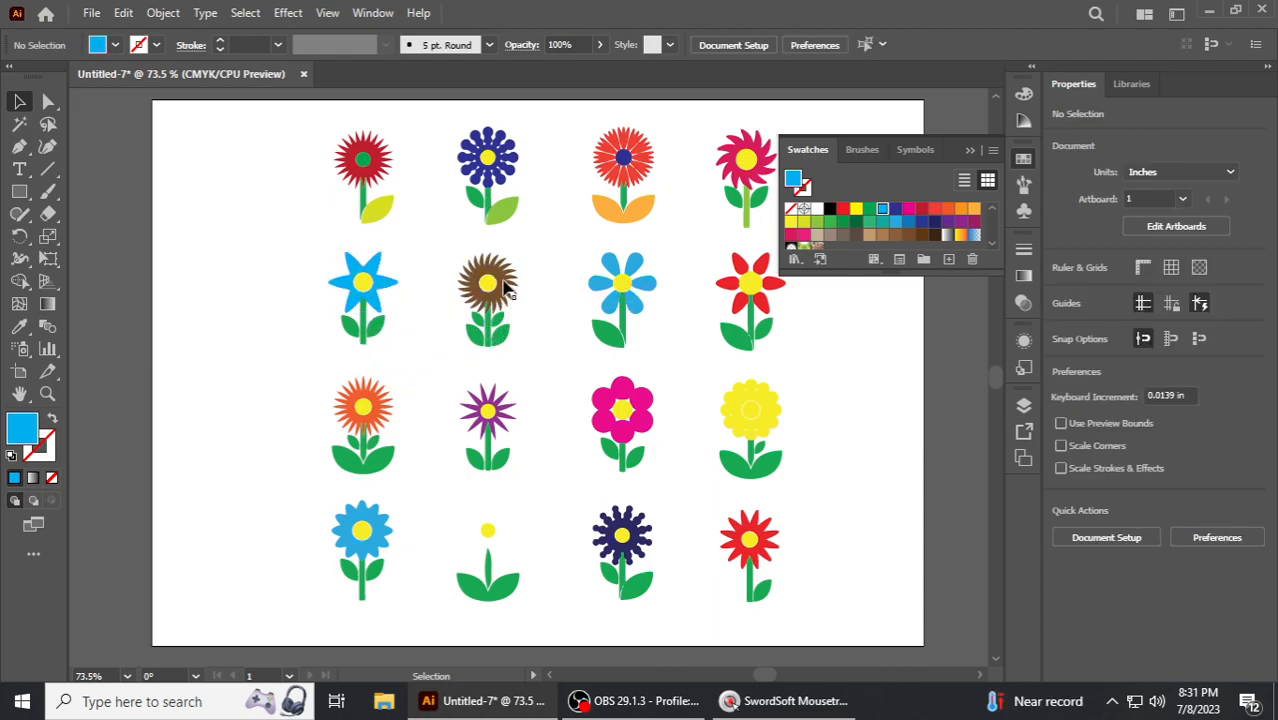
# - Recolor the center of the blue star-shaped flower in the second row navy blue
pyautogui.click(489, 285)
pyautogui.click(365, 285)
pyautogui.click(896, 210)
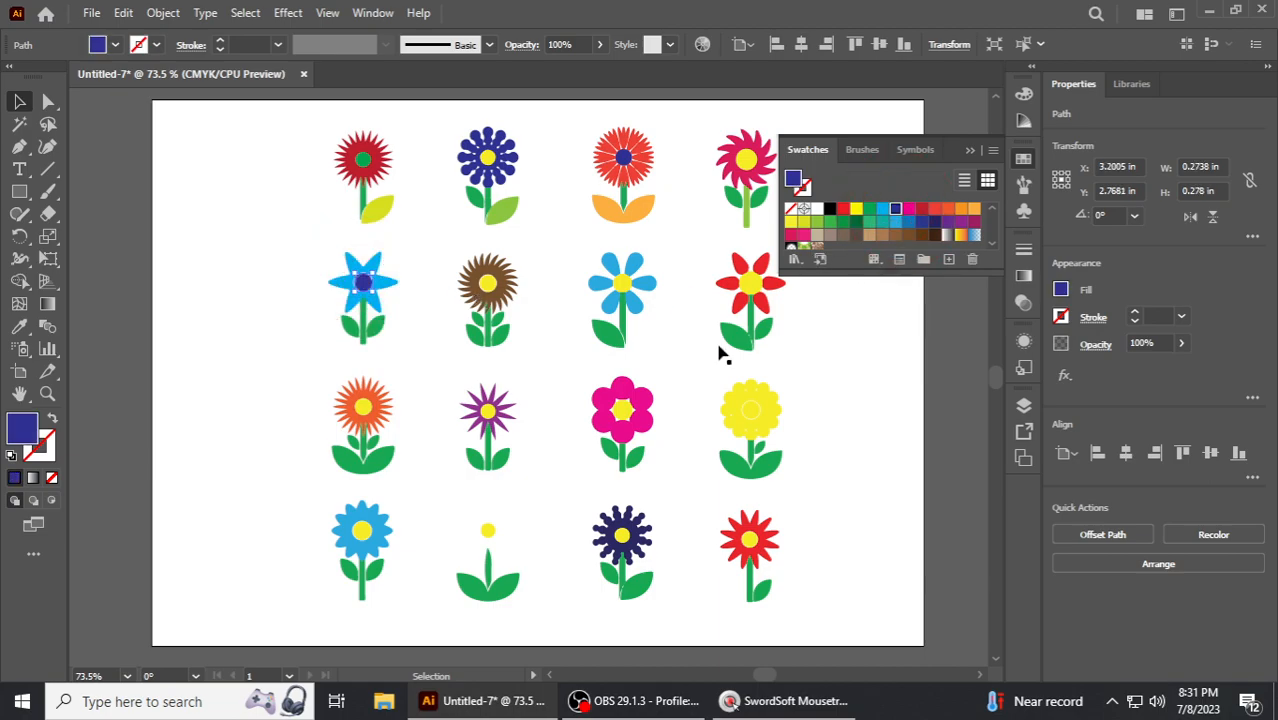
# - Recolor the brown flower's center red
pyautogui.click(528, 344)
pyautogui.click(488, 284)
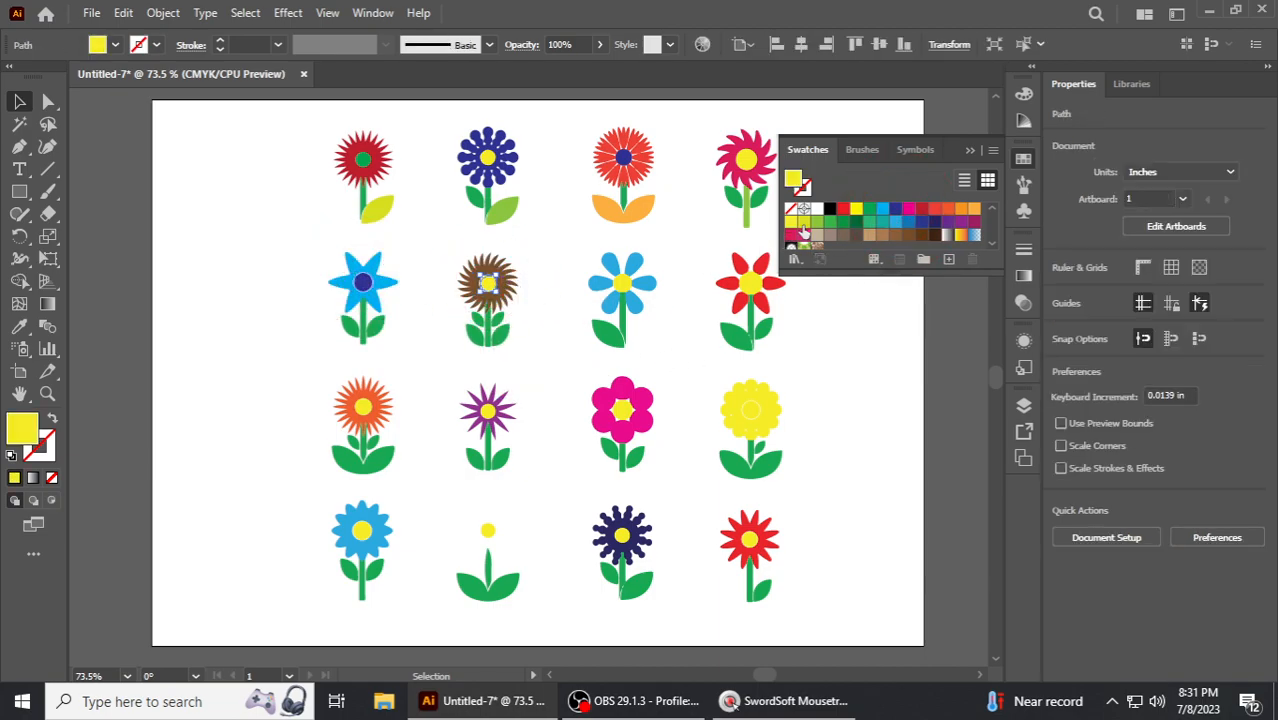
pyautogui.click(845, 210)
pyautogui.click(844, 361)
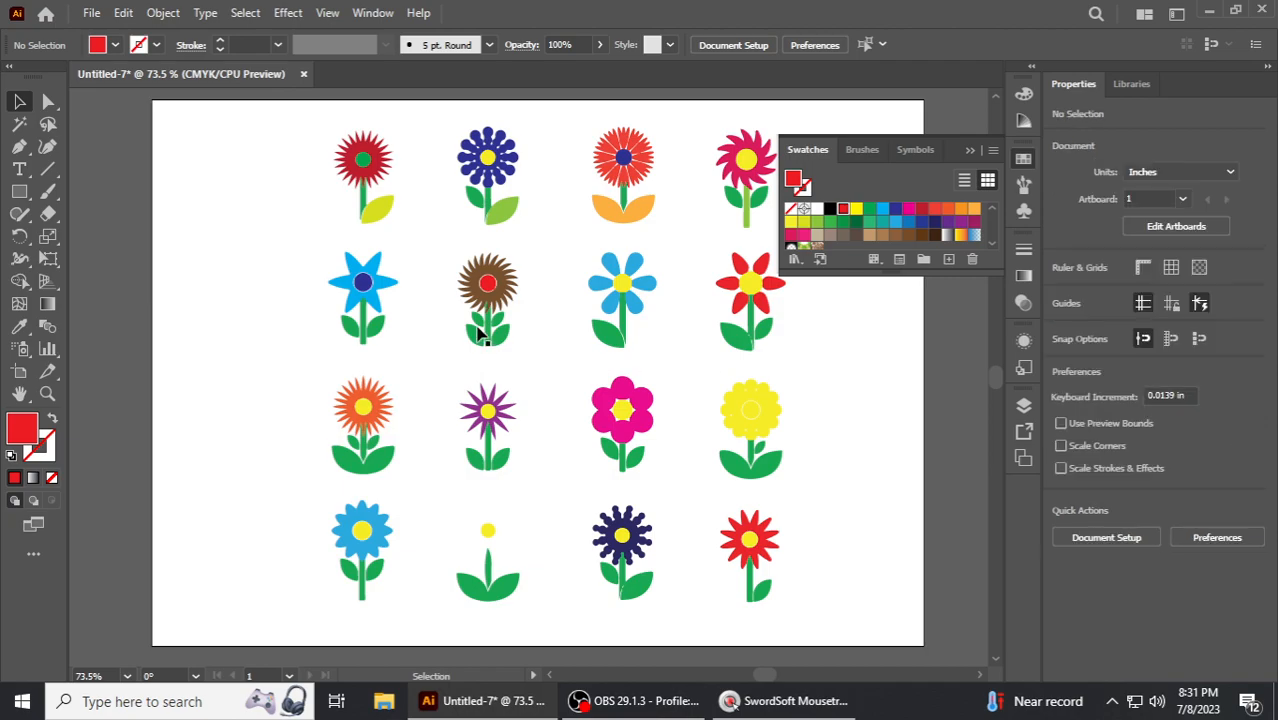
# - Recolor the brown flower's spiky petals dark red
pyautogui.click(510, 296)
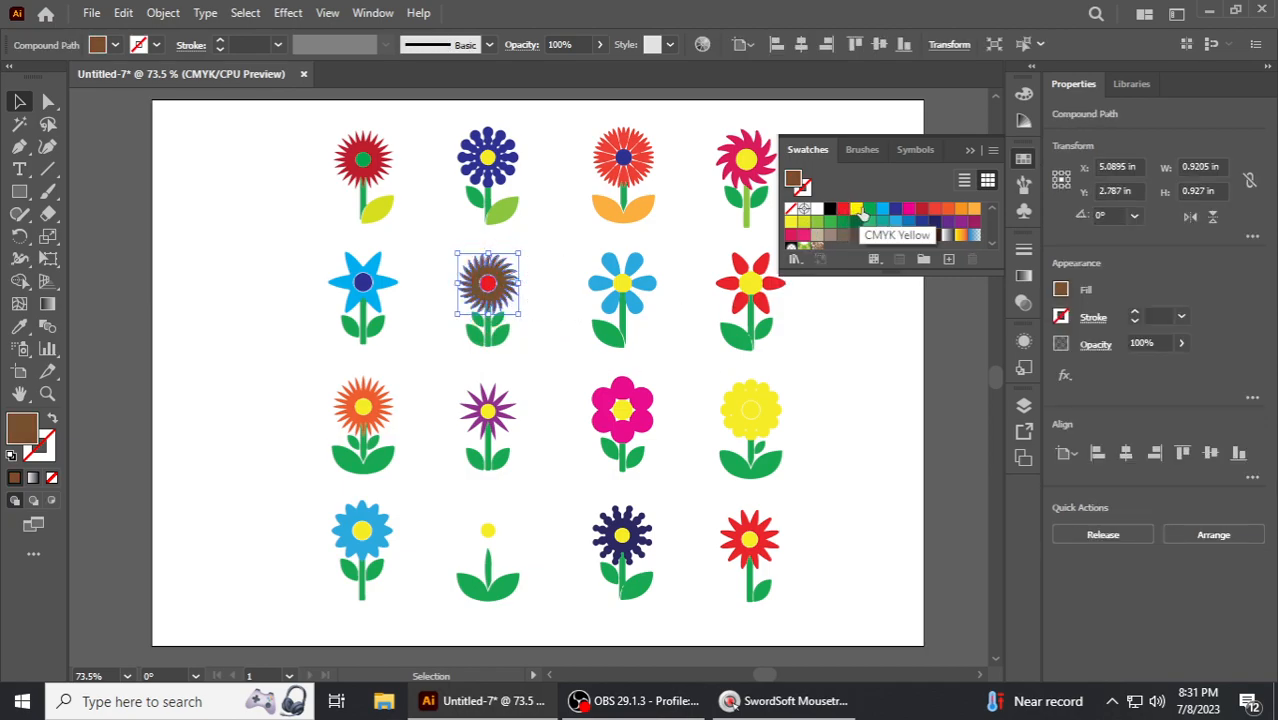
pyautogui.click(883, 208)
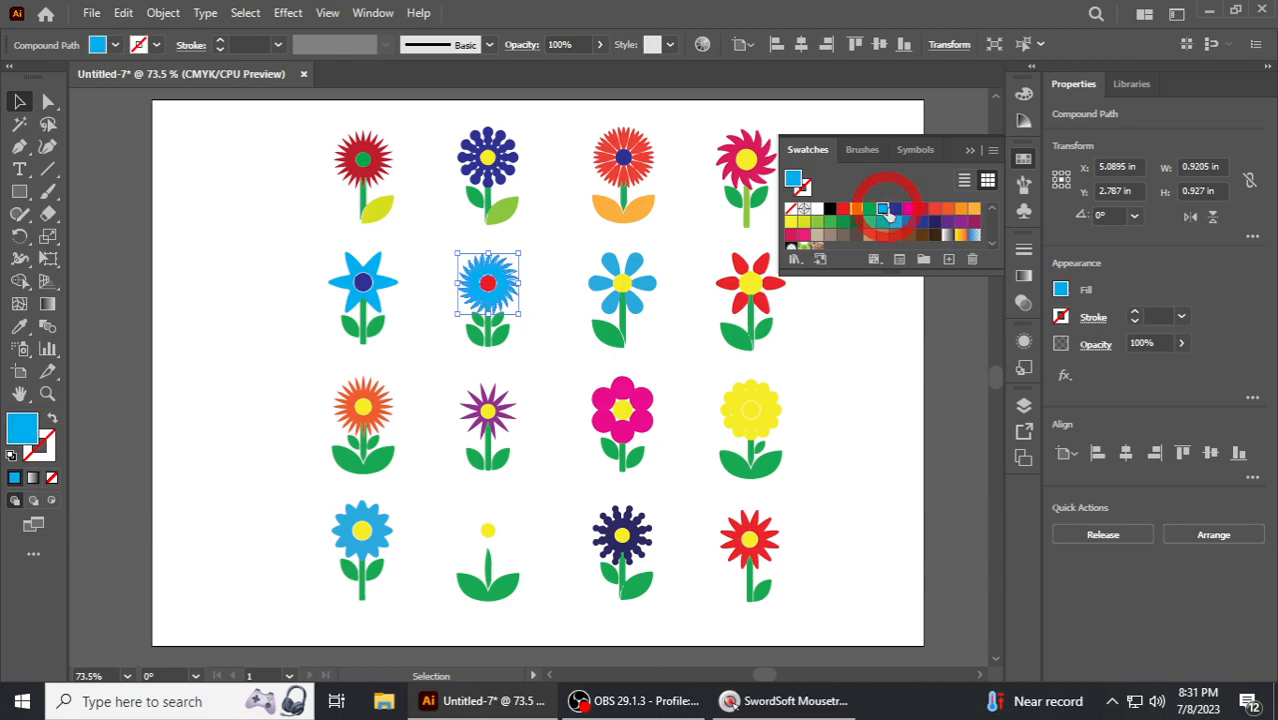
pyautogui.click(921, 208)
pyautogui.click(878, 343)
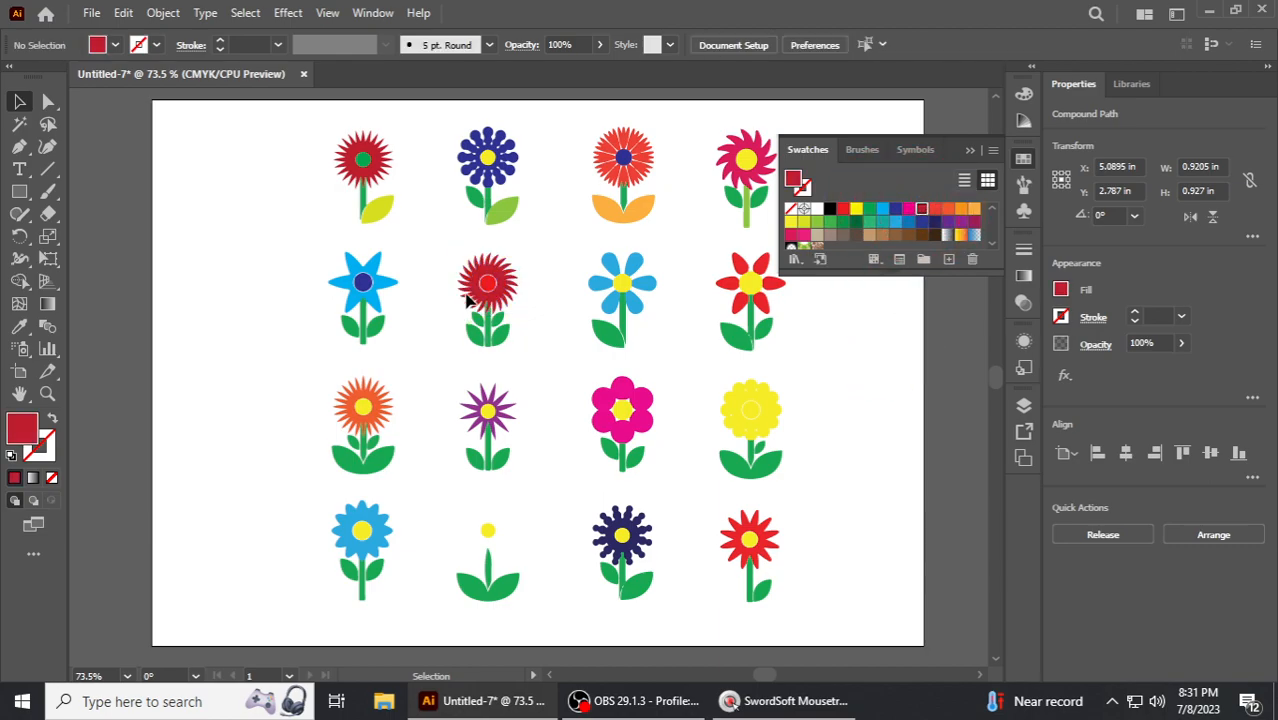
# - Recolor that flower's center back to yellow
pyautogui.click(486, 282)
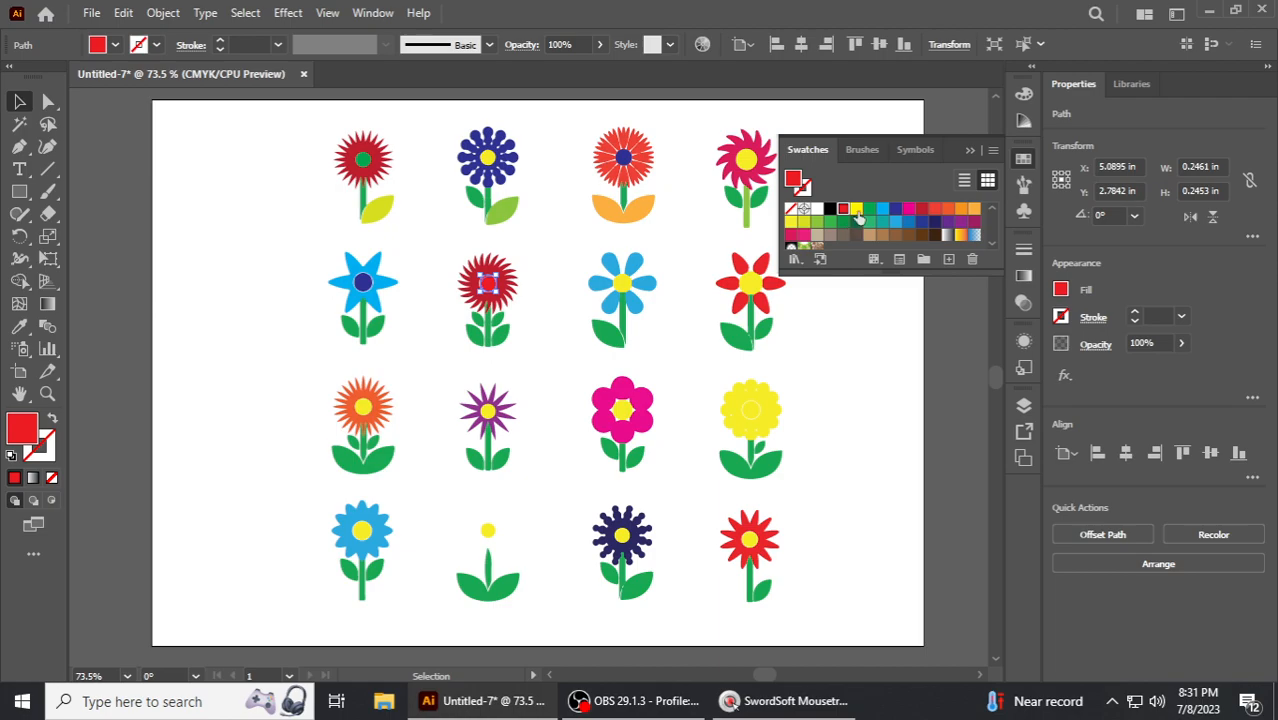
pyautogui.click(857, 208)
pyautogui.click(850, 354)
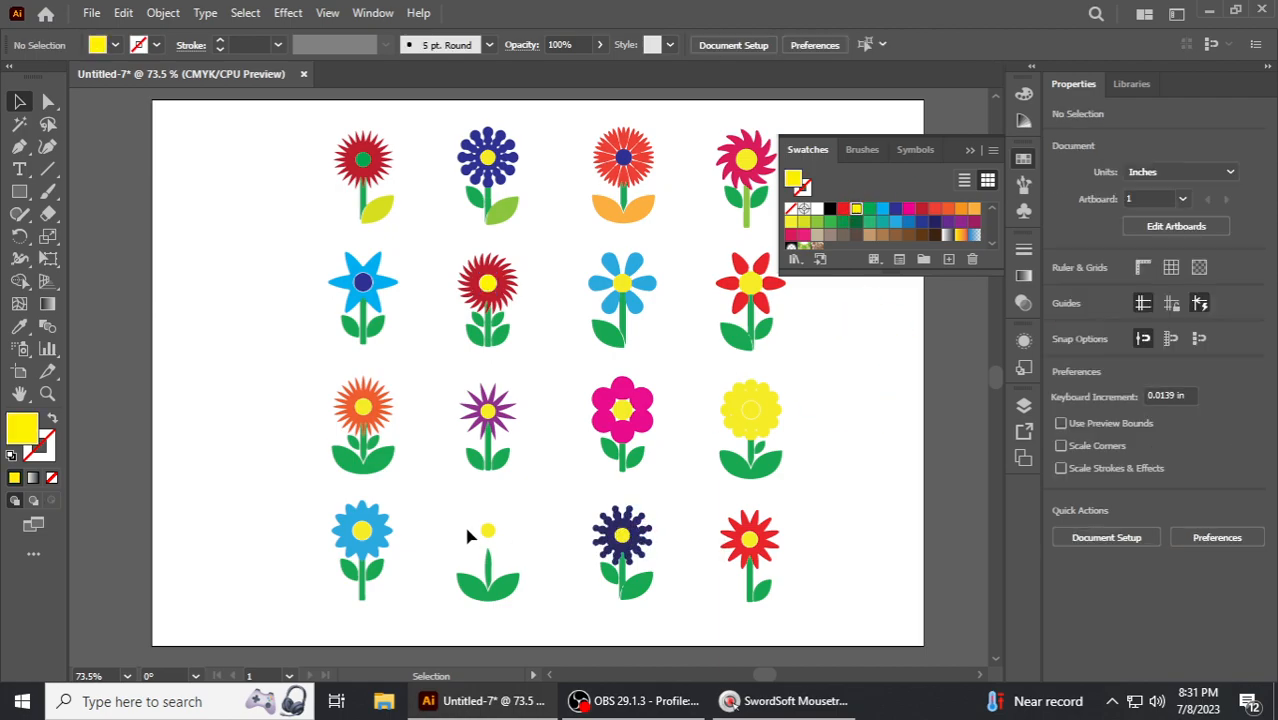
# - Delete the leftover leaves and center of the incomplete flower in the bottom row
pyautogui.click(510, 592)
pyautogui.press('Delete')
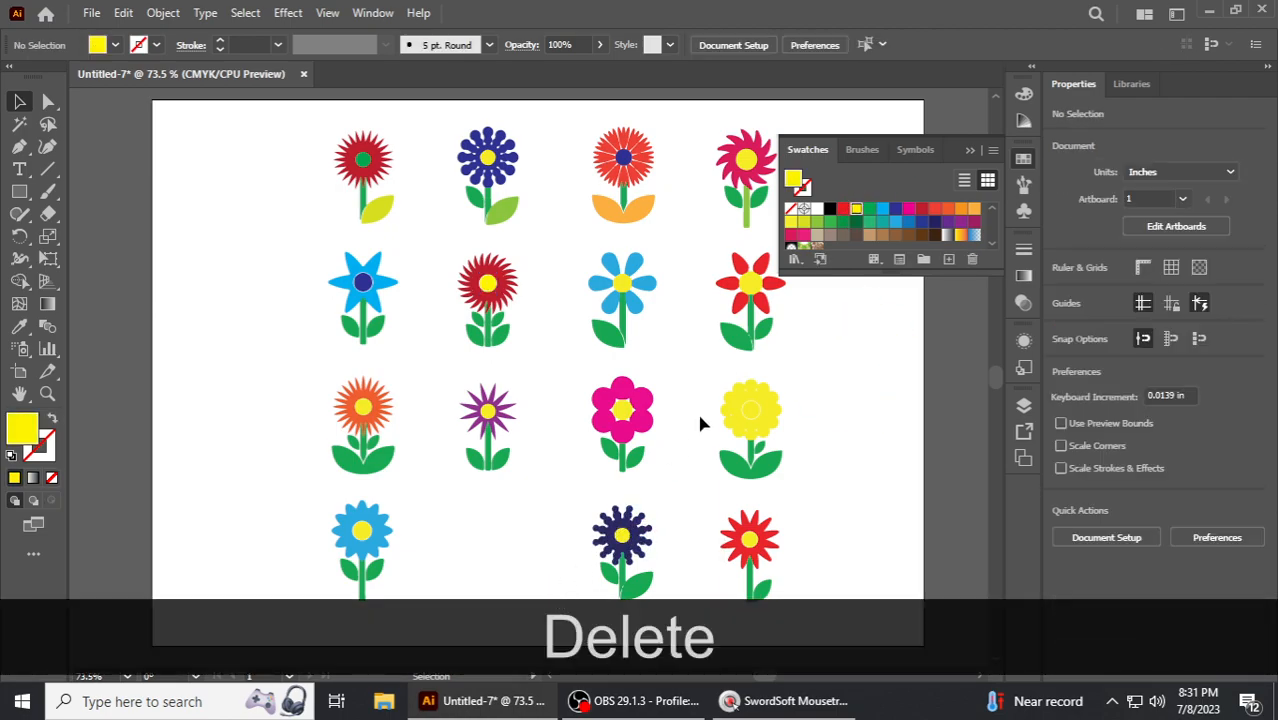
# - Recolor the light-blue flower's right, upper-right and upper-left petals dark red, pink and navy blue
pyautogui.click(648, 283)
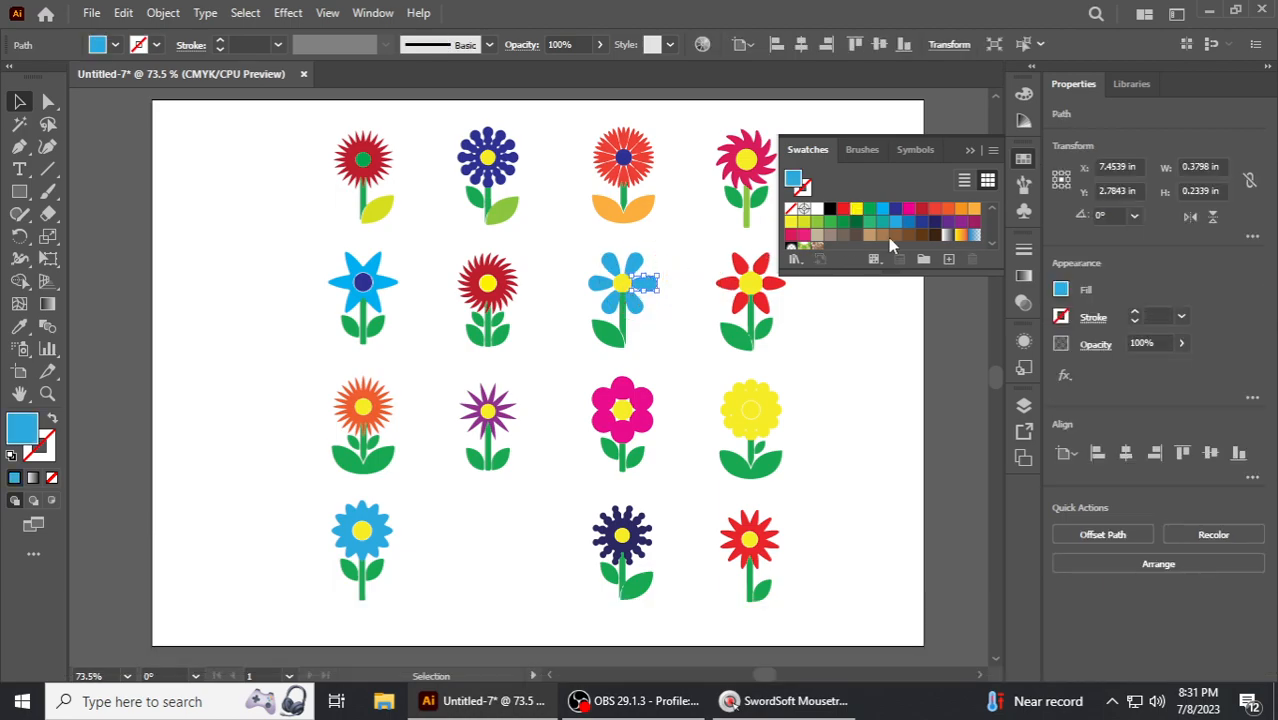
pyautogui.click(918, 210)
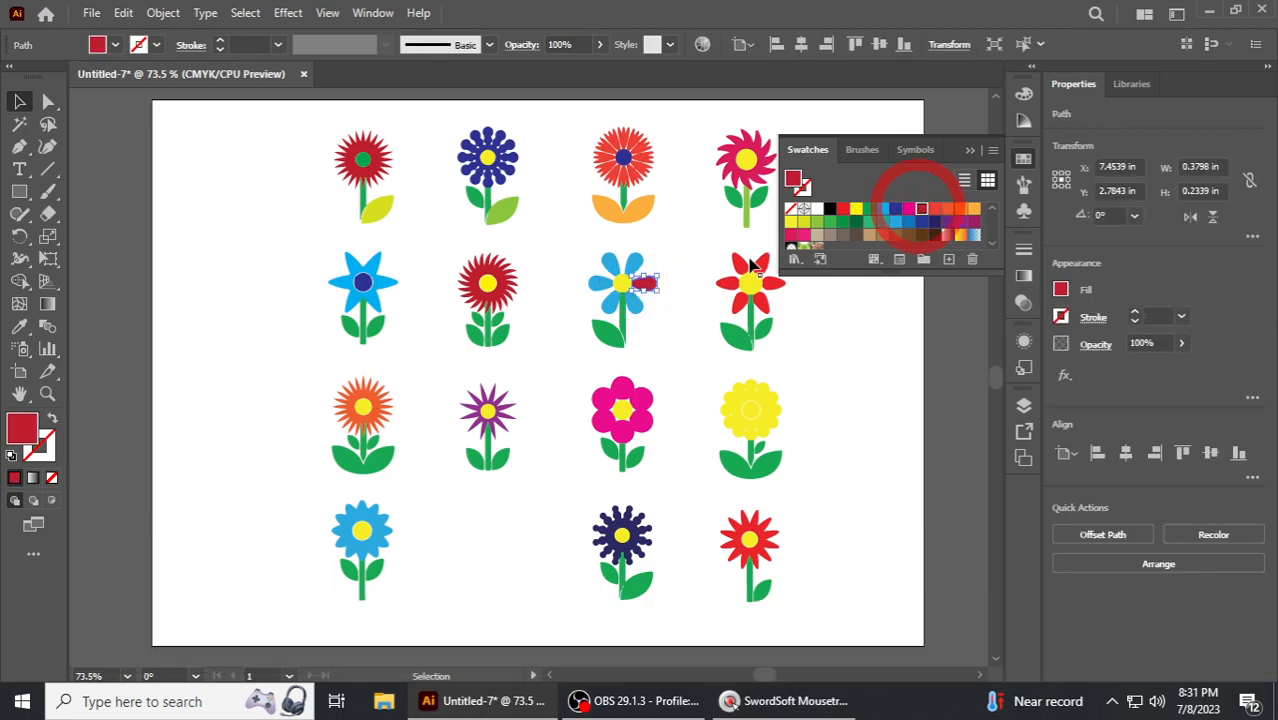
pyautogui.click(641, 262)
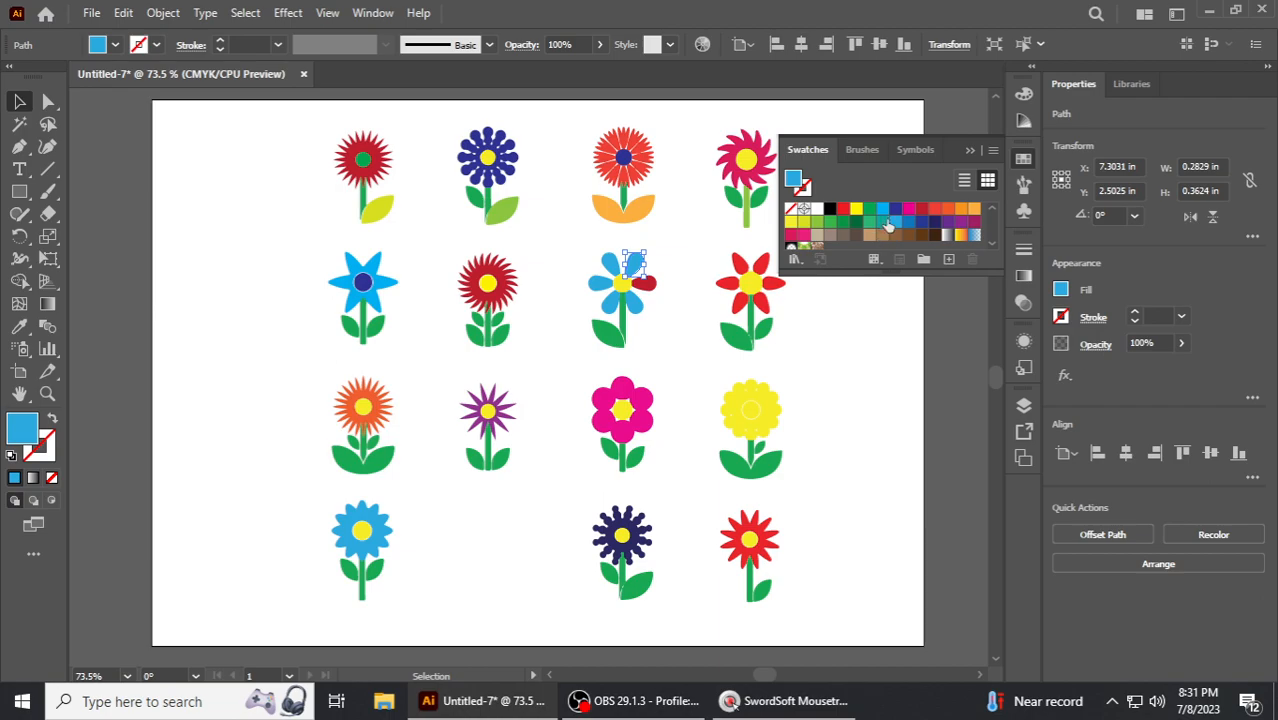
pyautogui.click(905, 213)
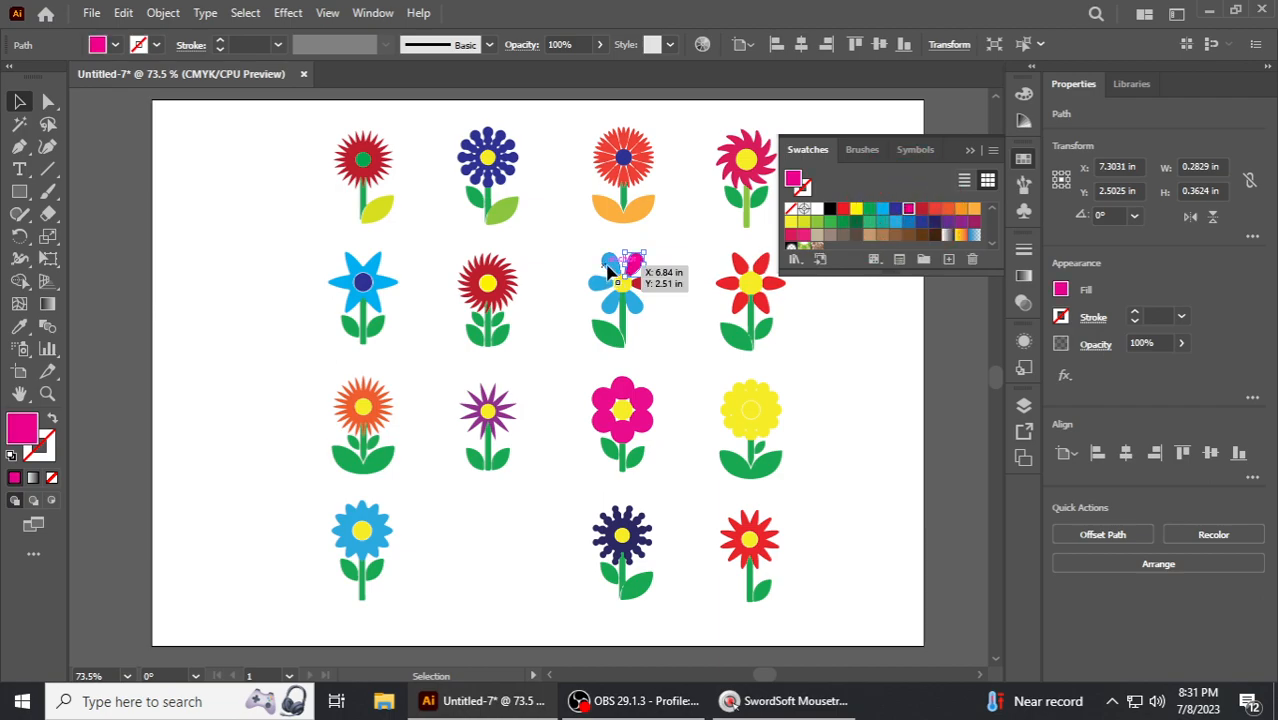
pyautogui.click(608, 268)
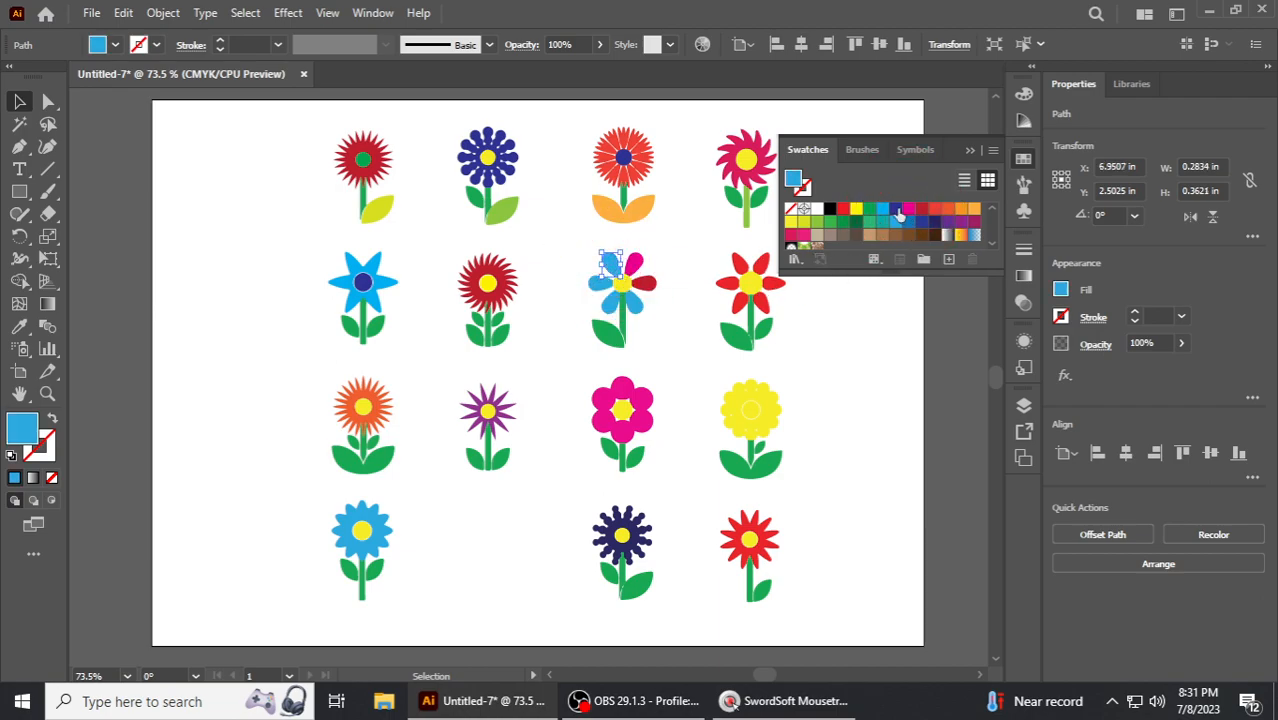
pyautogui.click(896, 210)
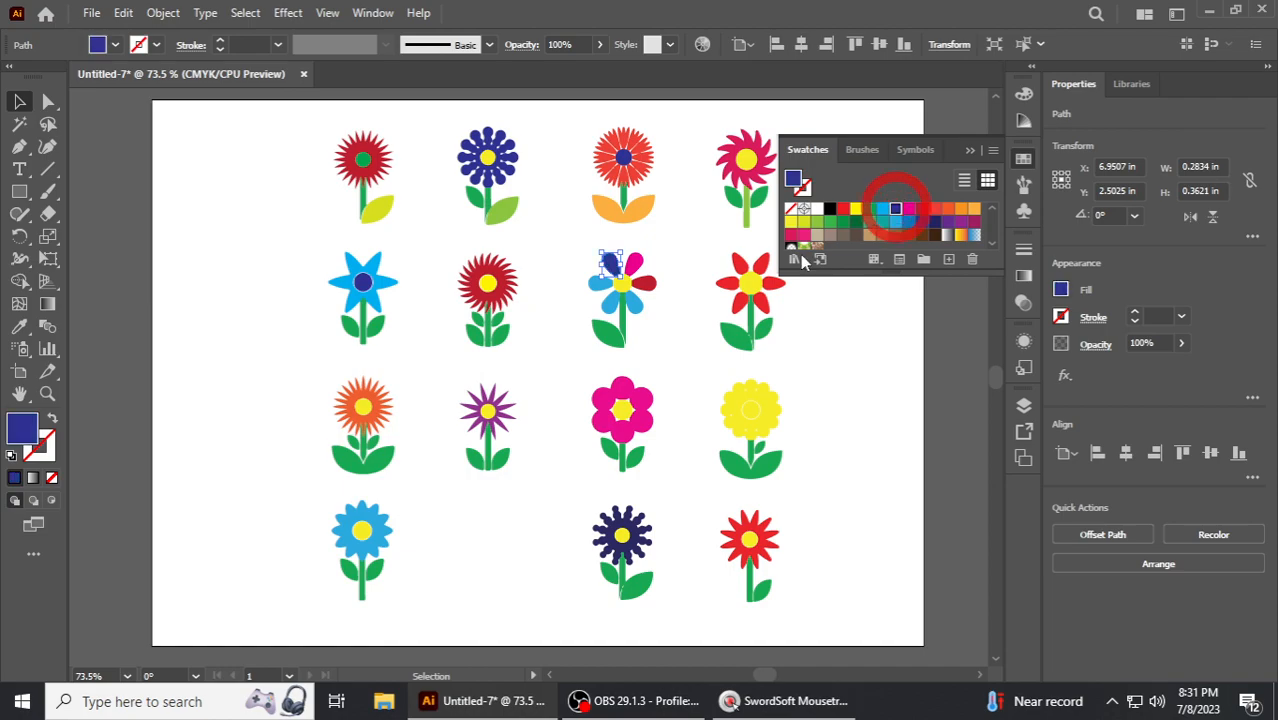
# - Recolor the same flower's left petal orange
pyautogui.click(597, 290)
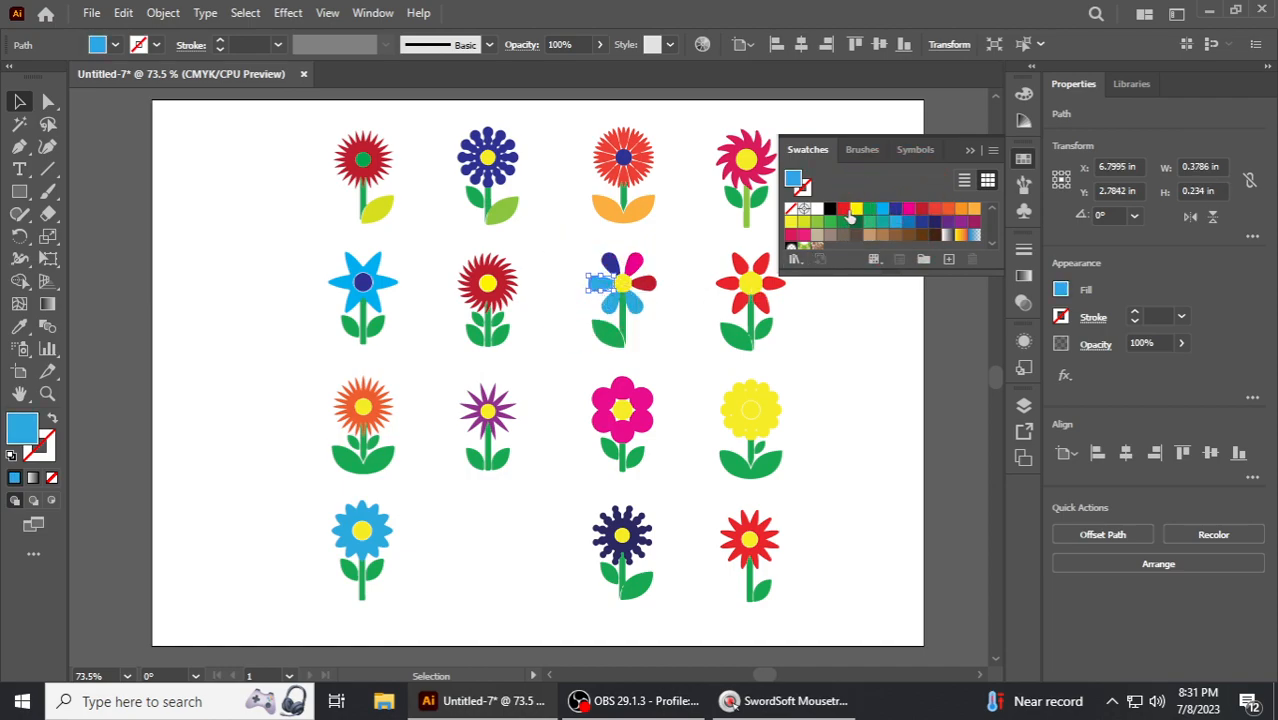
pyautogui.click(844, 209)
pyautogui.click(856, 209)
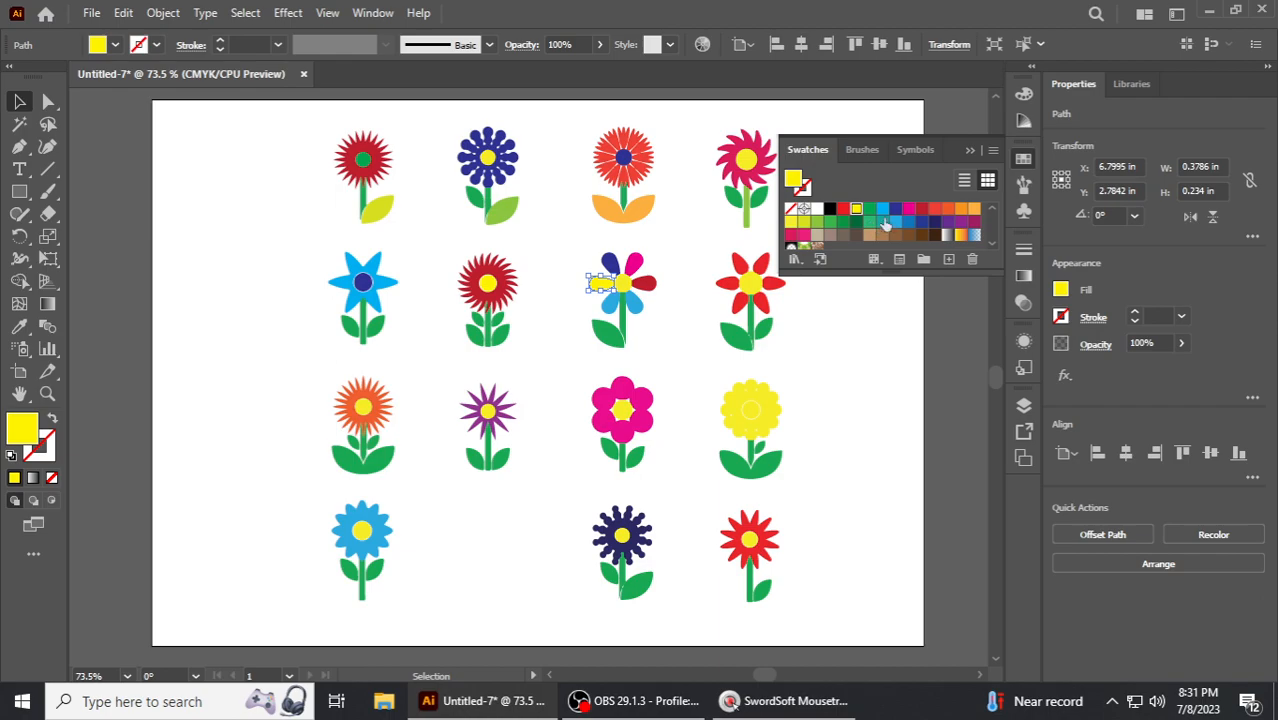
pyautogui.click(962, 210)
# - Try recoloring the flower's lower-left petal green and its stem navy, then green again
pyautogui.click(607, 298)
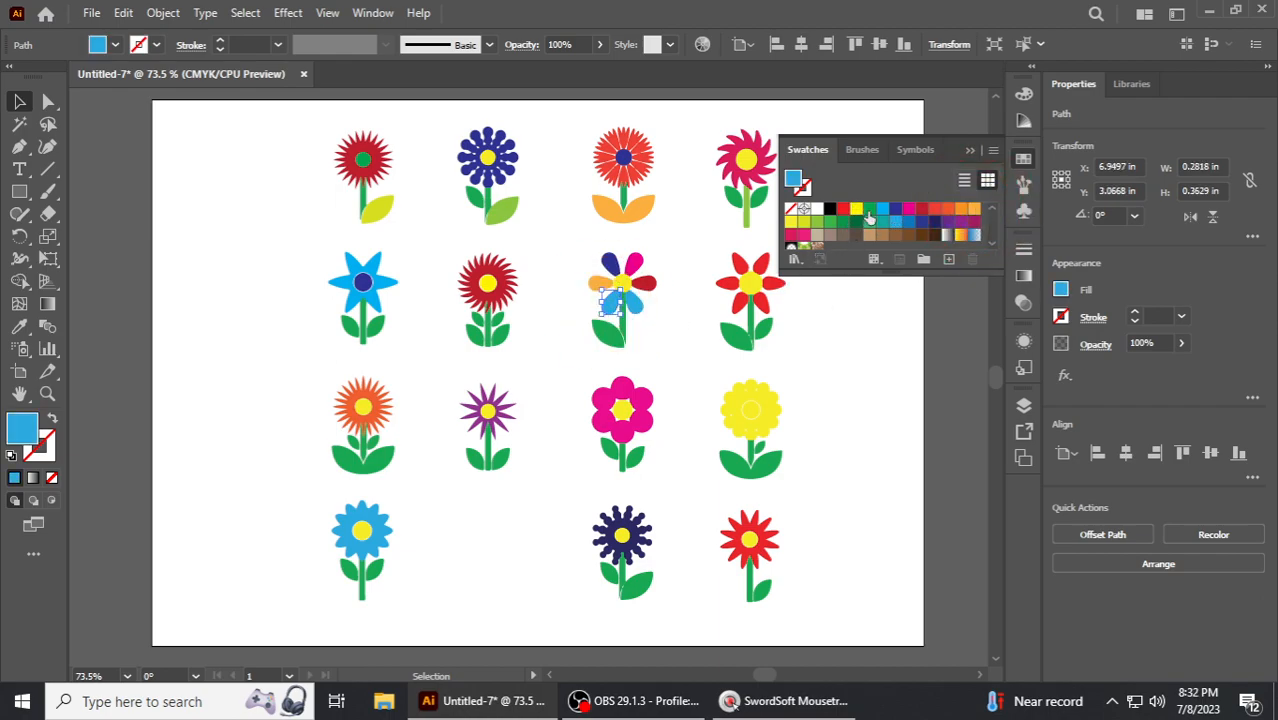
pyautogui.click(868, 211)
pyautogui.click(637, 302)
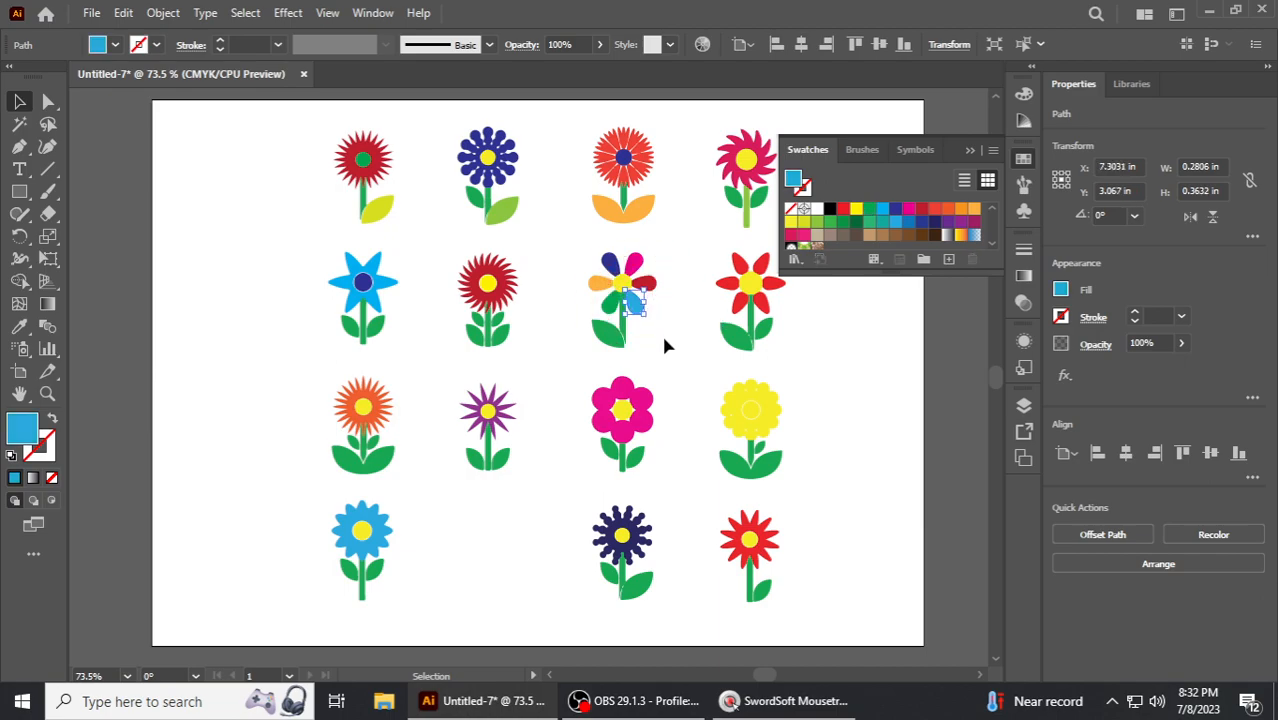
pyautogui.click(668, 344)
pyautogui.click(621, 325)
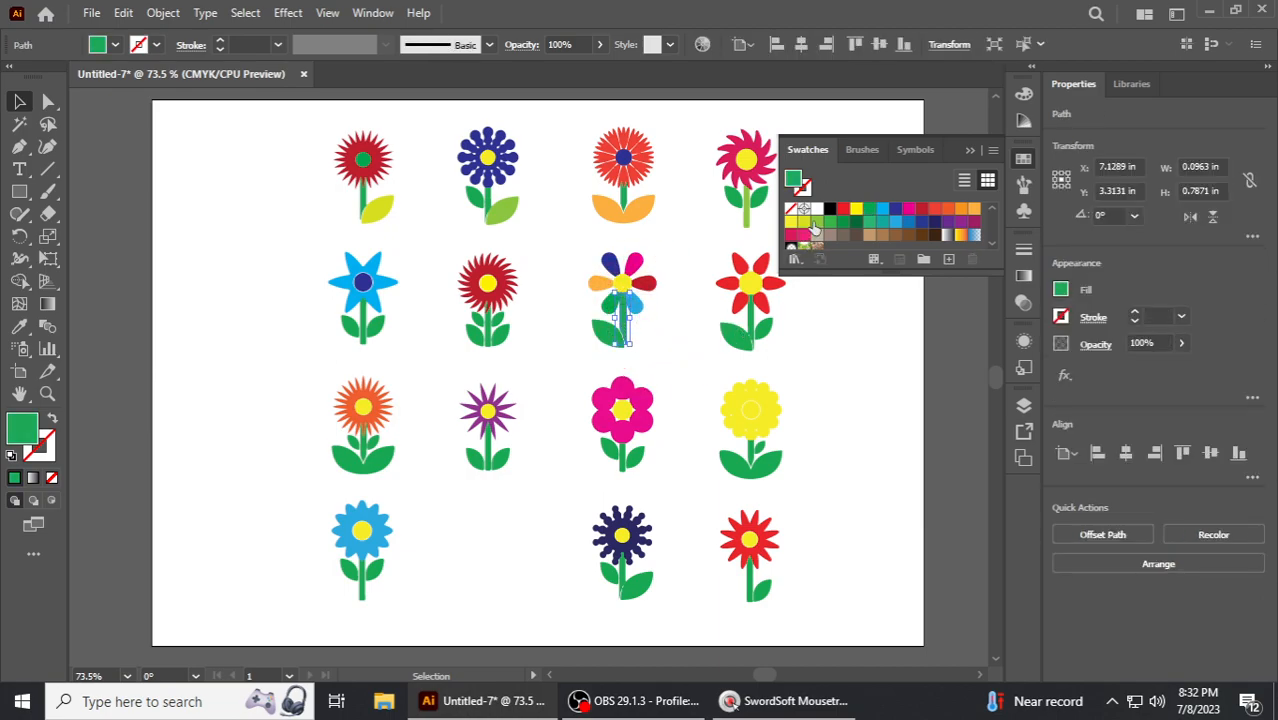
pyautogui.click(935, 222)
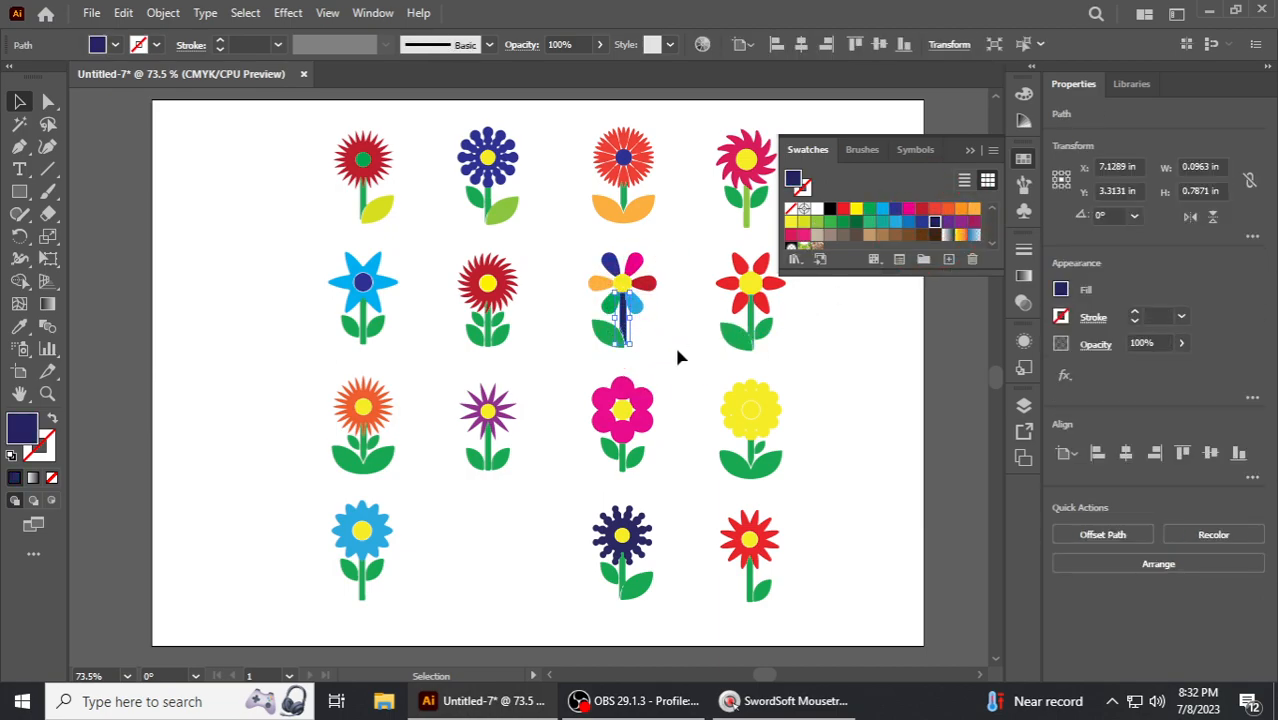
pyautogui.click(843, 221)
pyautogui.click(673, 332)
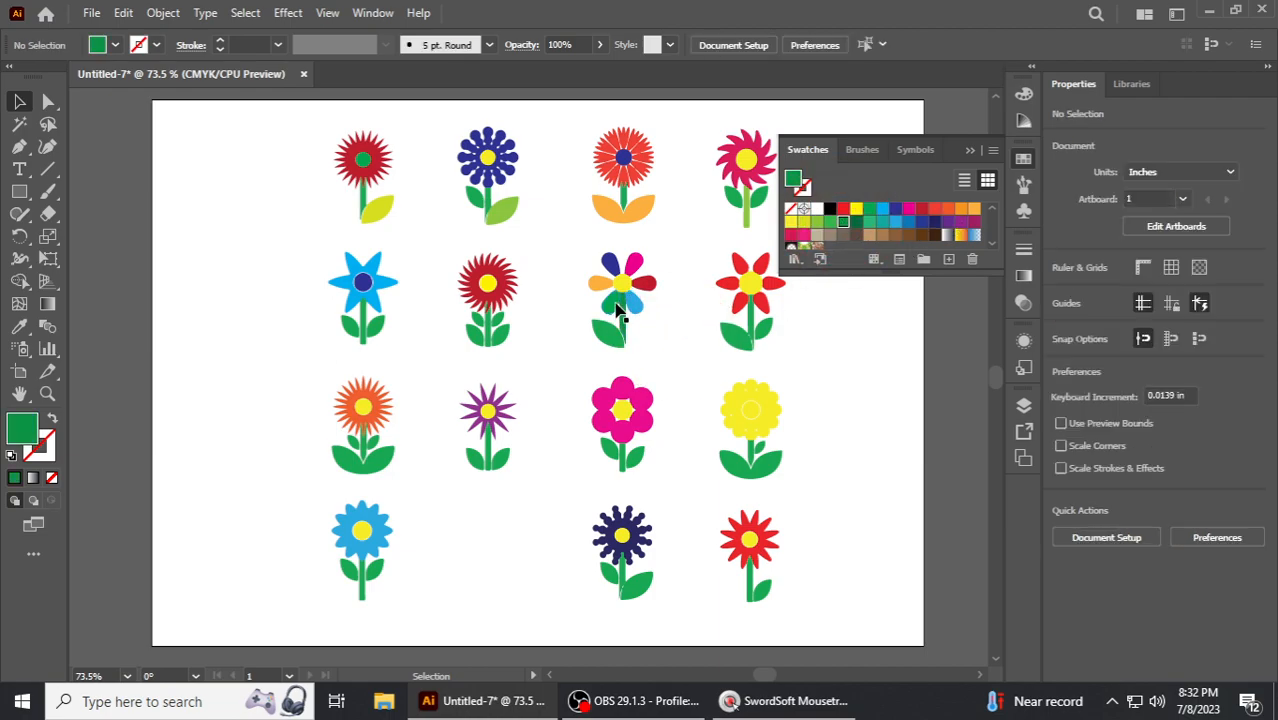
# - Recolor the flower's lower-left petal pink
pyautogui.click(609, 304)
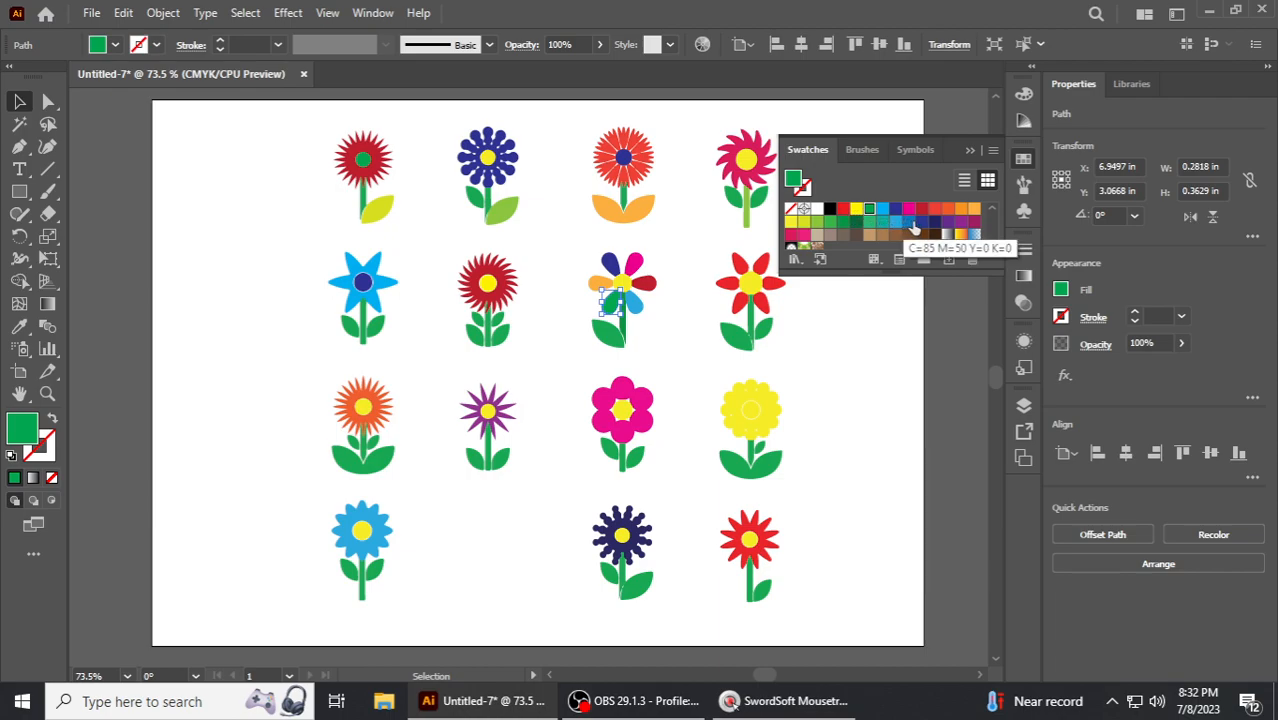
pyautogui.click(961, 208)
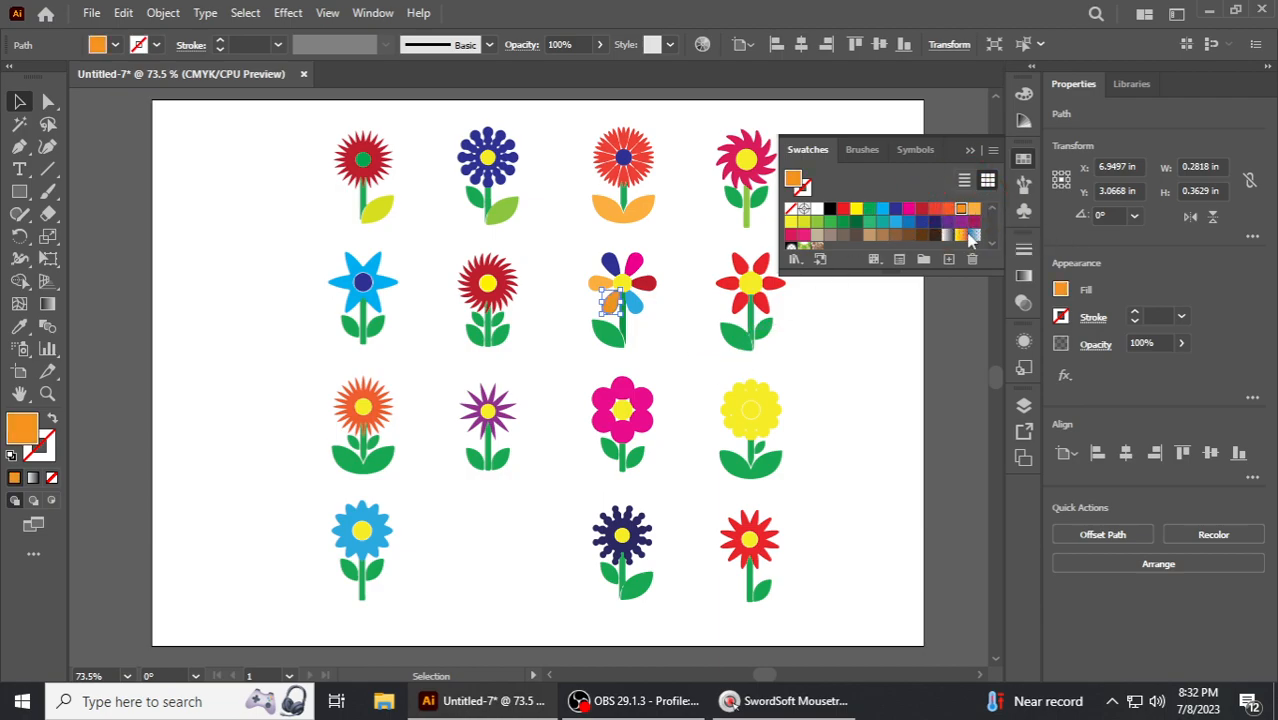
pyautogui.click(804, 236)
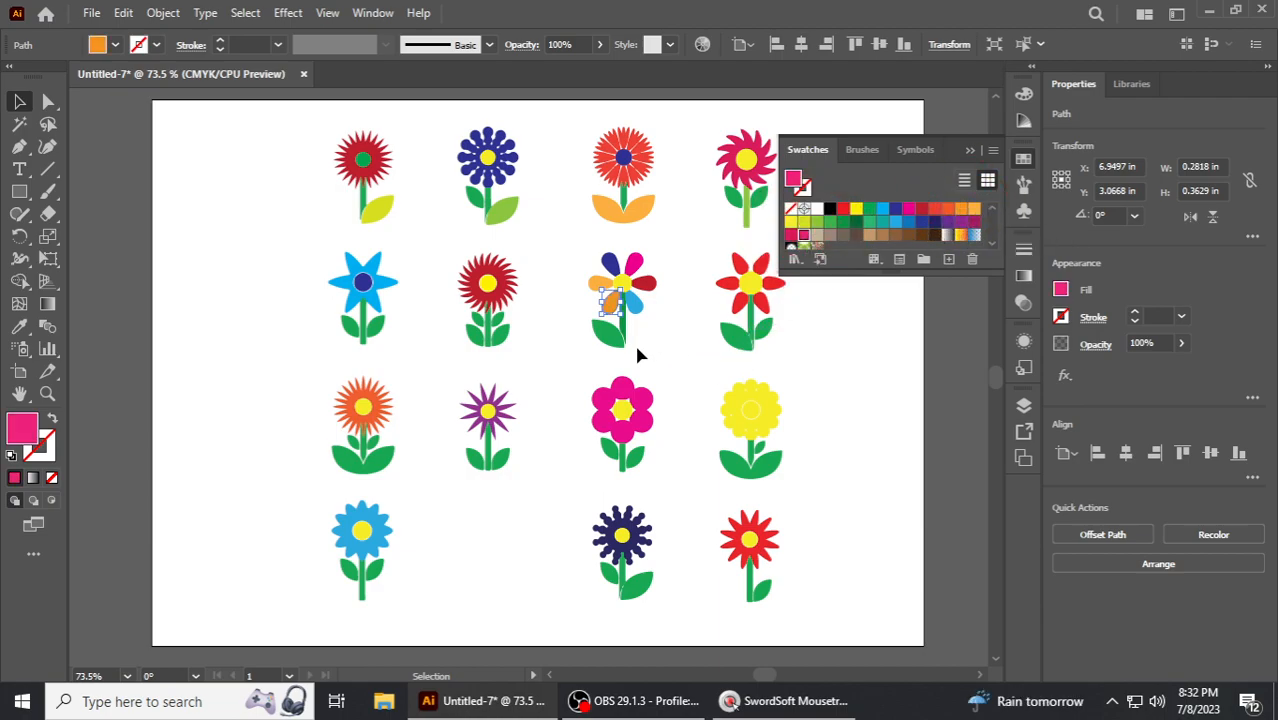
pyautogui.click(668, 335)
pyautogui.click(612, 335)
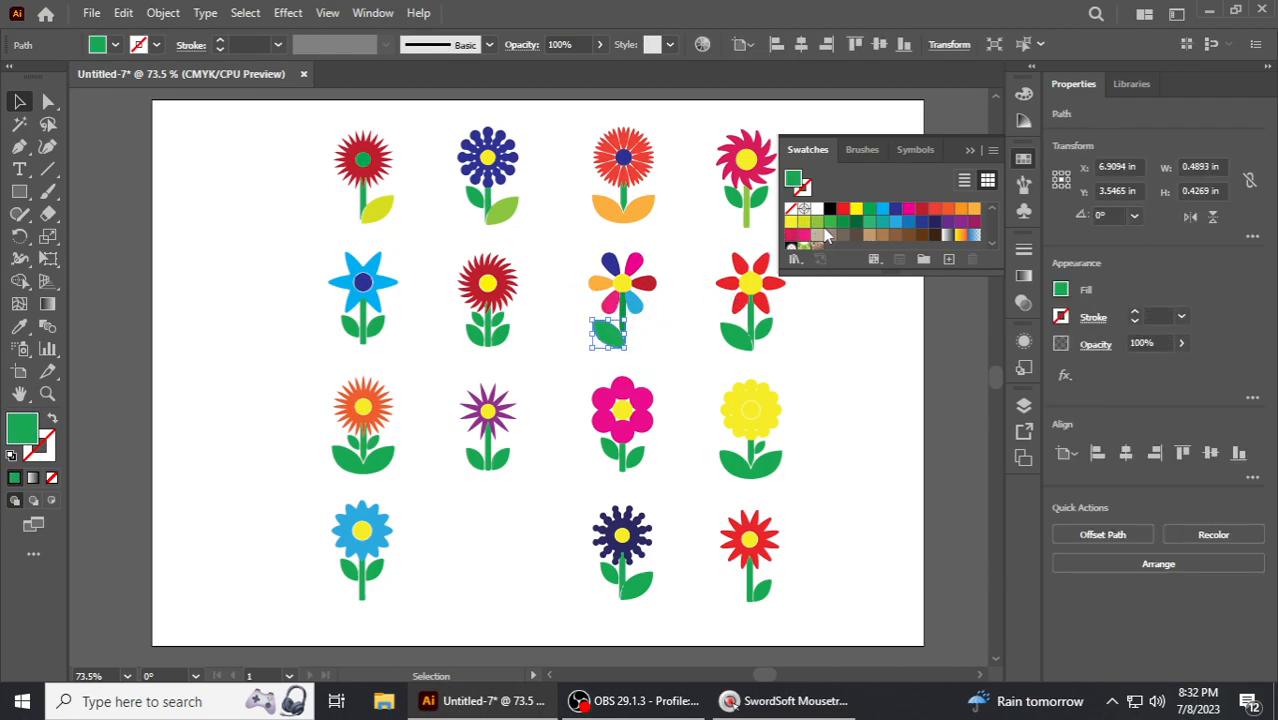
pyautogui.click(874, 394)
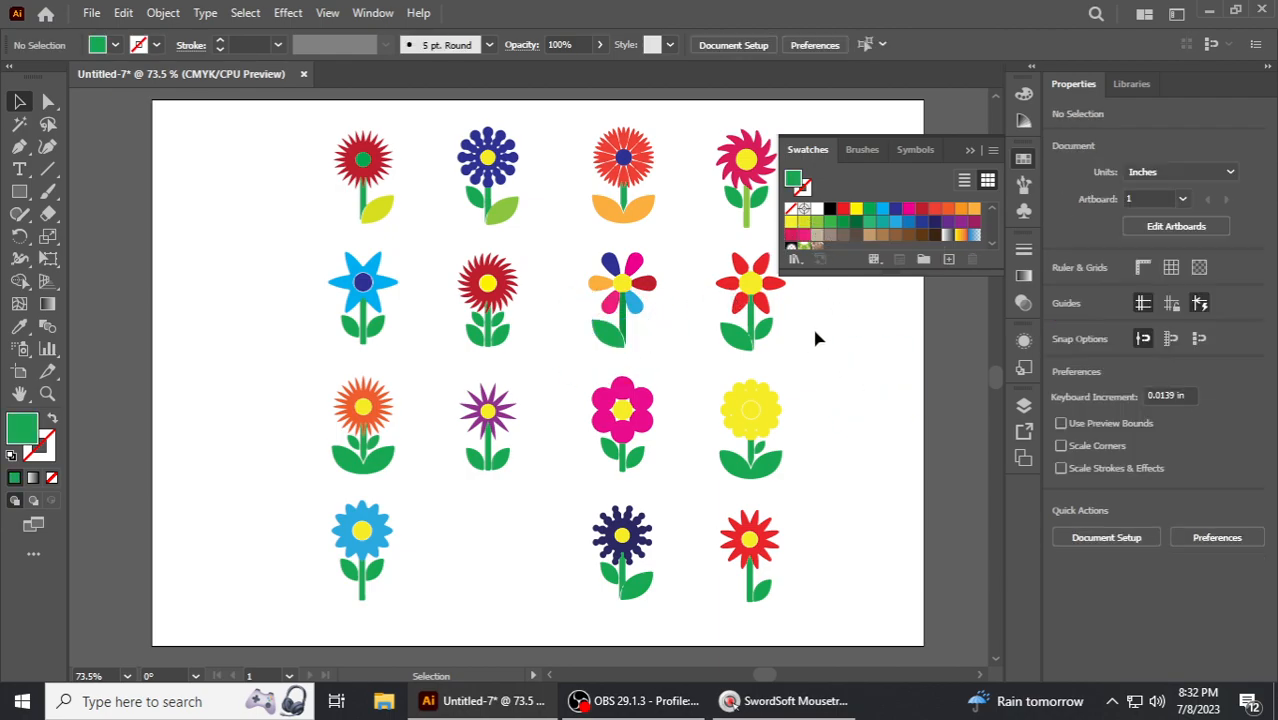
# - Recolor the center of the yellow flower in the third row red
pyautogui.click(755, 414)
pyautogui.click(846, 213)
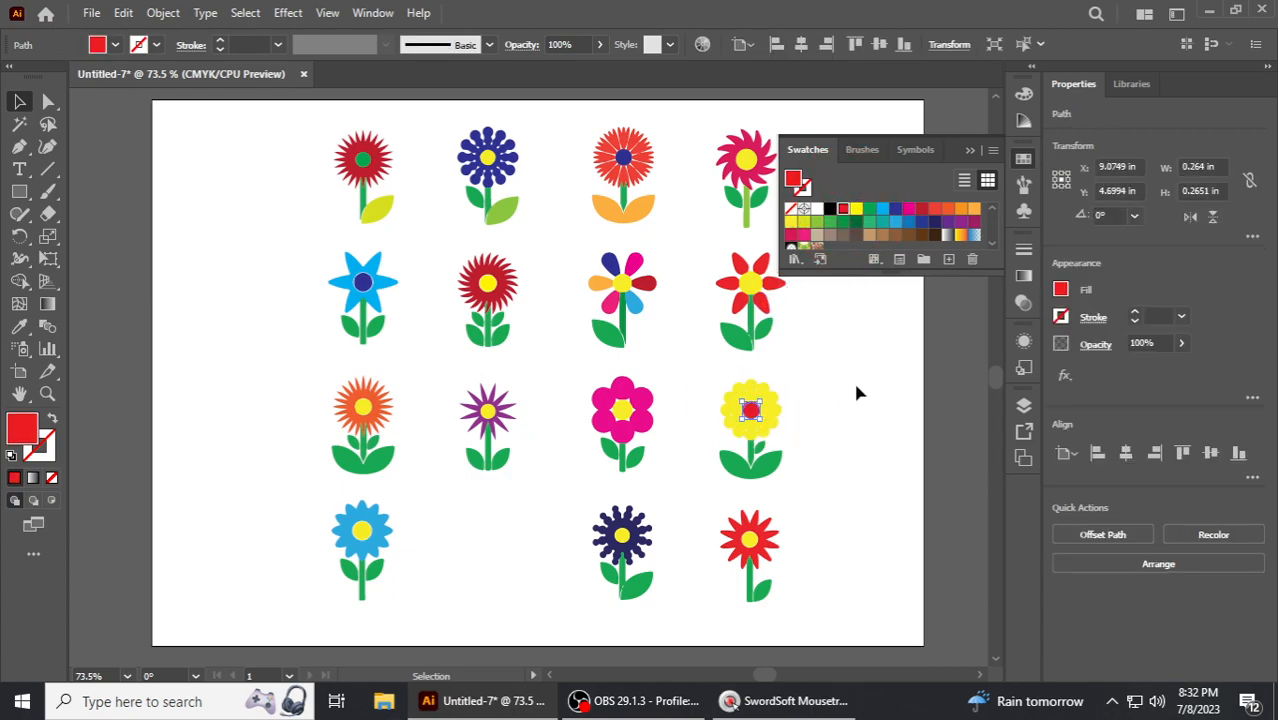
pyautogui.click(850, 388)
# - Recolor that yellow flower's petals dark navy blue
pyautogui.click(776, 410)
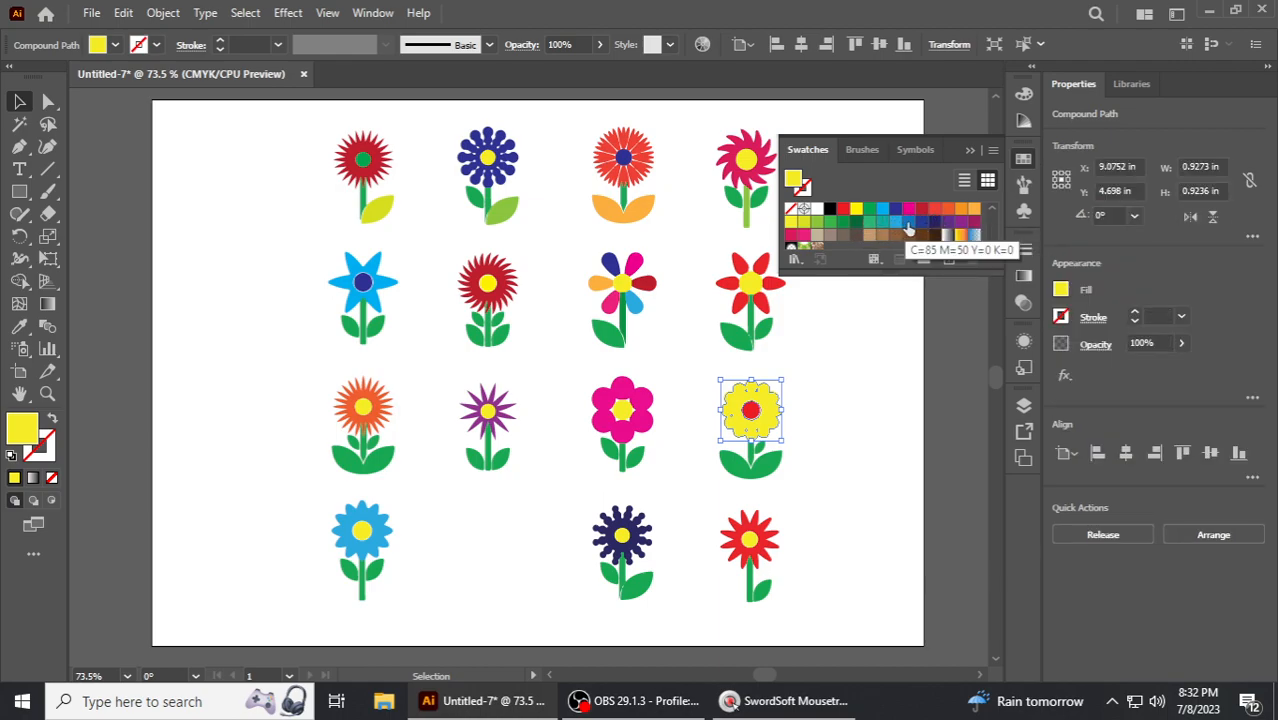
pyautogui.click(934, 222)
pyautogui.click(884, 373)
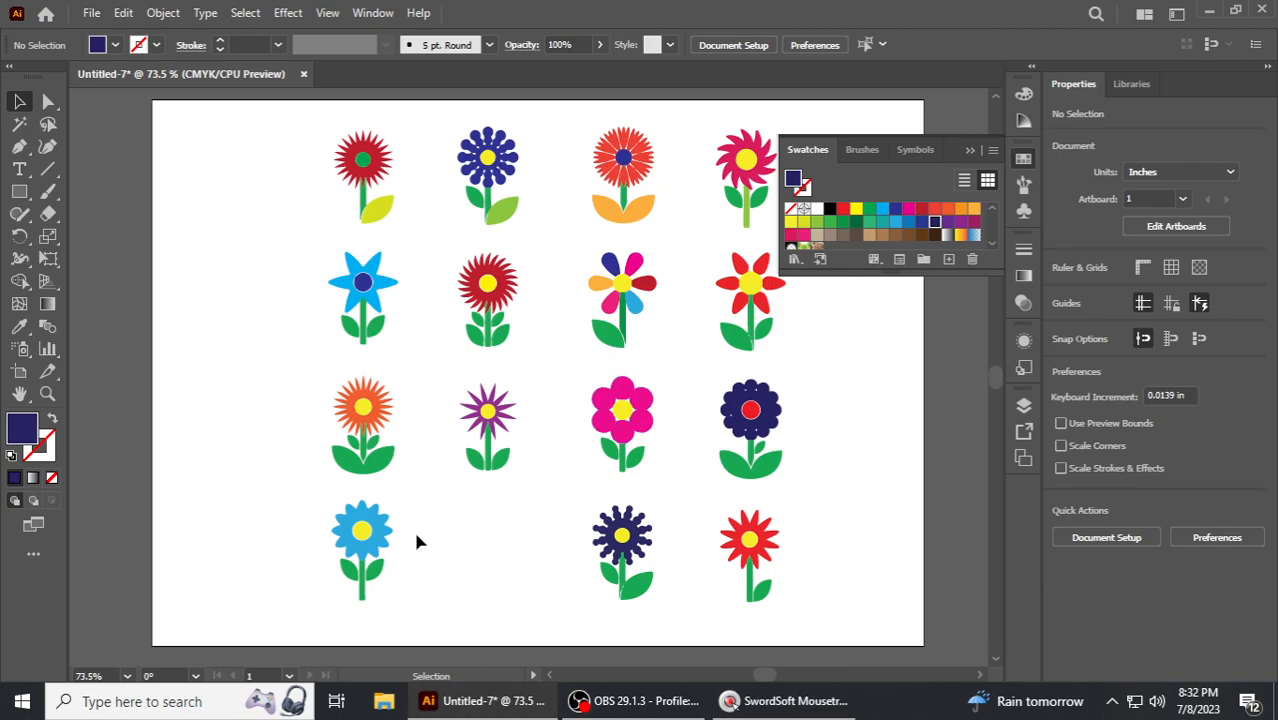
# - Recolor the petals of the navy flower in the bottom row red
pyautogui.click(378, 540)
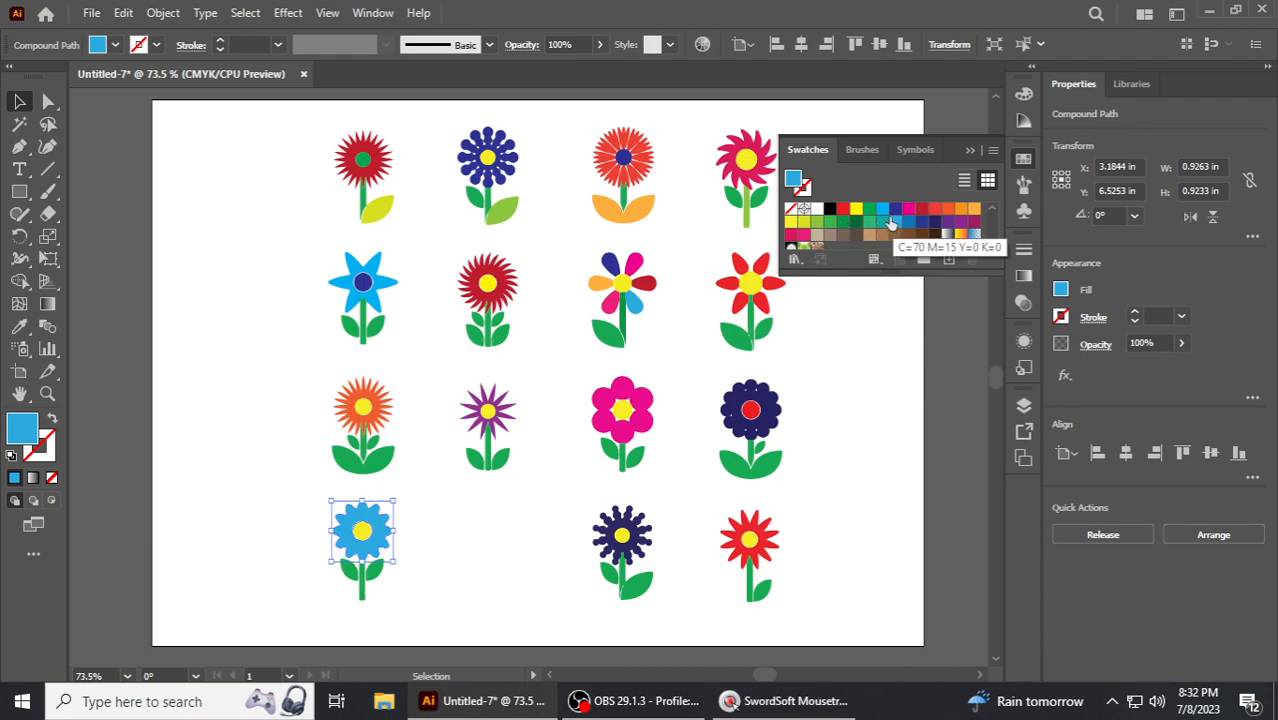
pyautogui.click(505, 527)
pyautogui.click(638, 516)
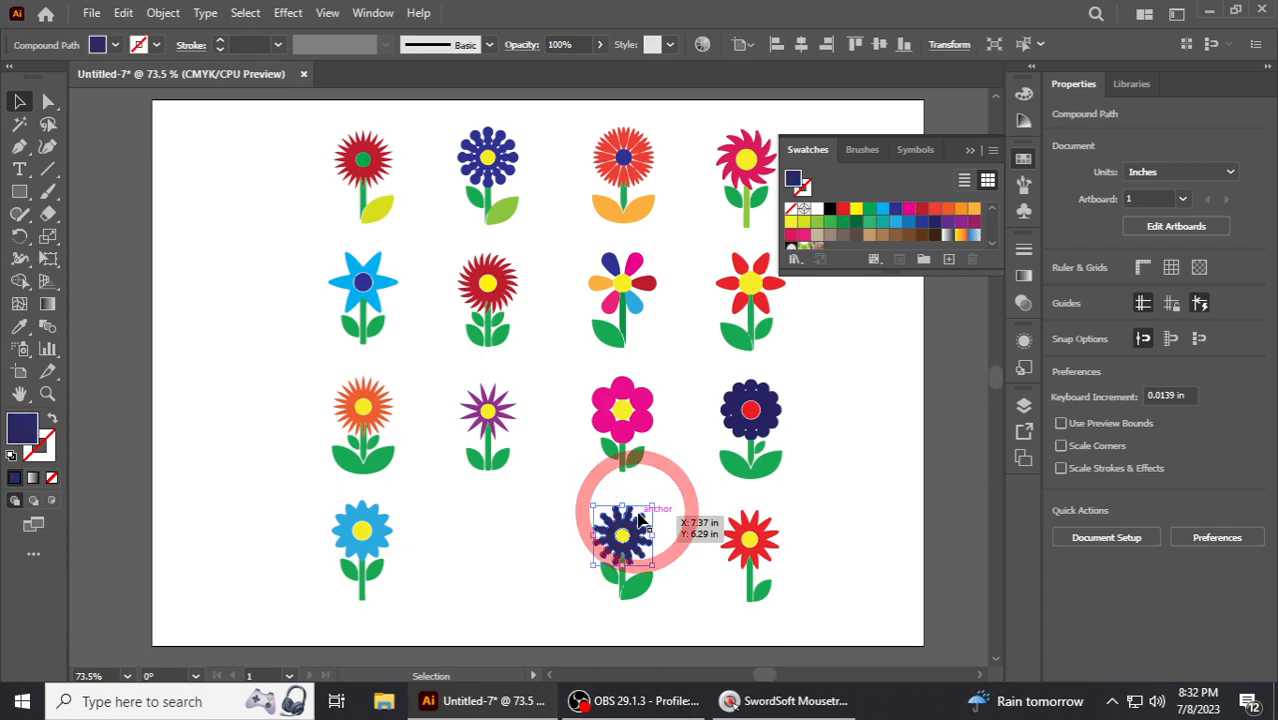
pyautogui.click(850, 212)
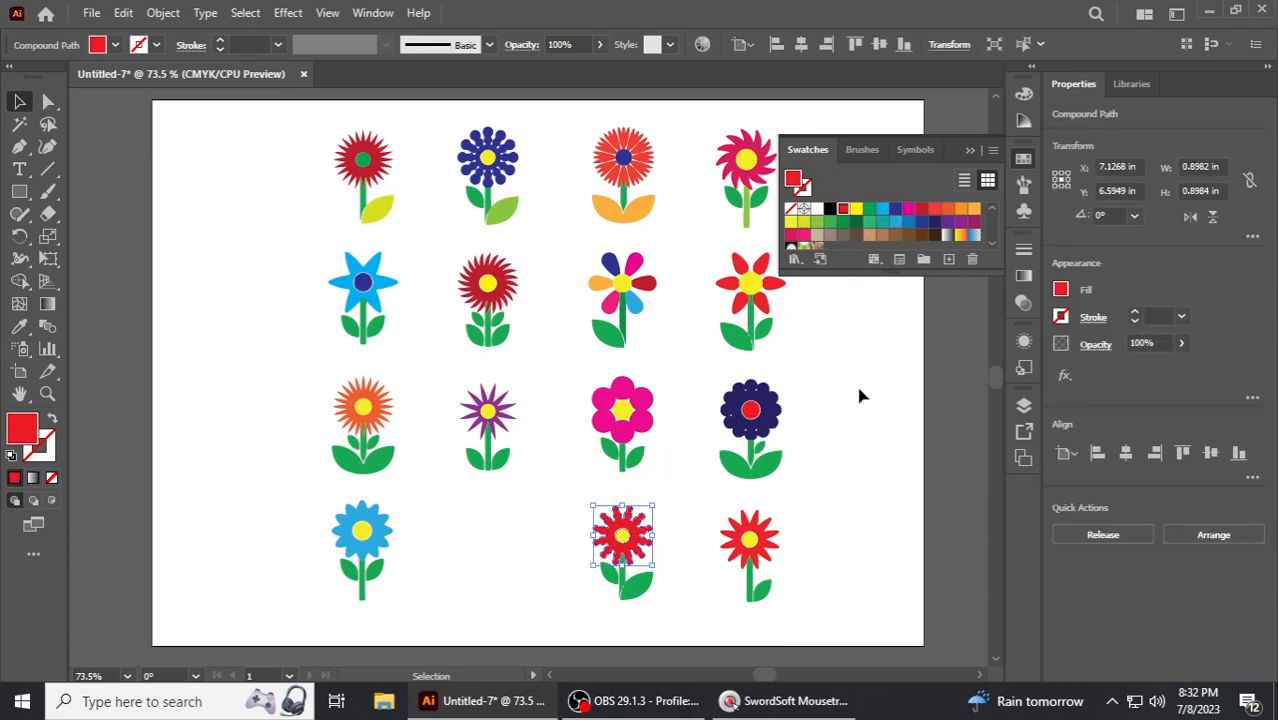
pyautogui.click(876, 434)
# - Recolor the petals of the red flower at the bottom right navy blue
pyautogui.click(772, 518)
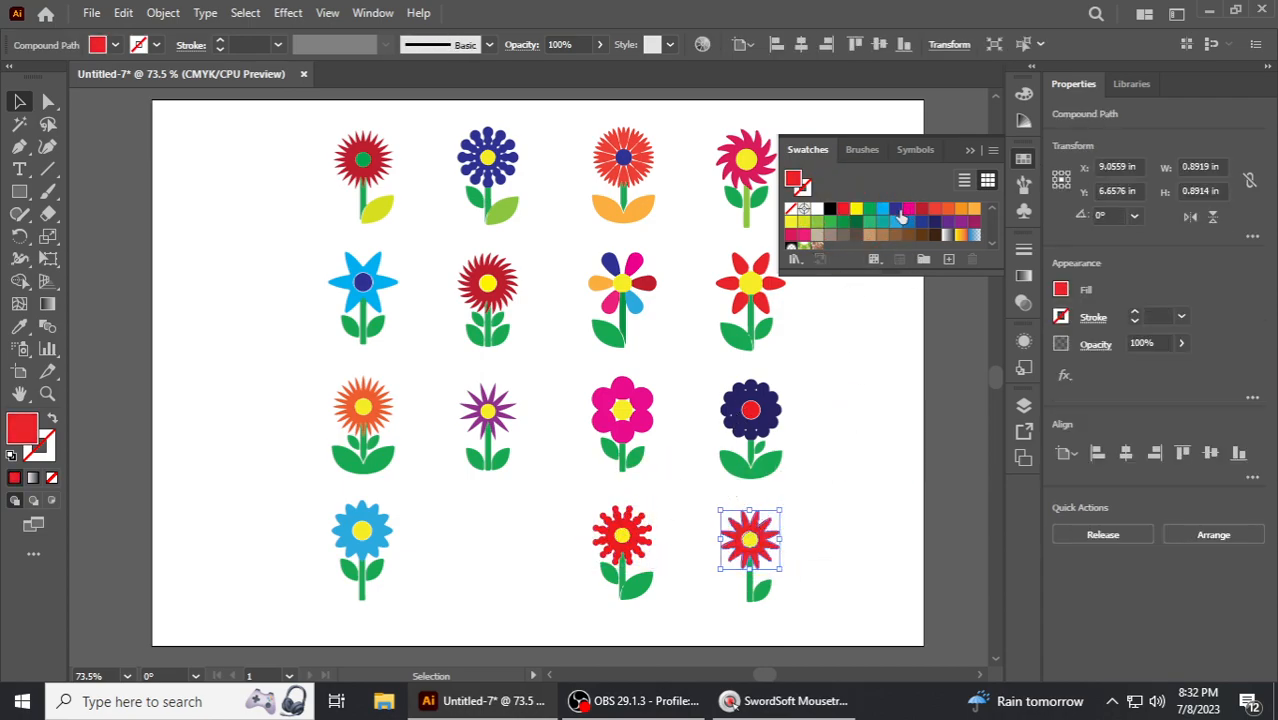
pyautogui.click(895, 208)
pyautogui.click(868, 435)
# - Recolor the center of the red flower in the bottom row black
pyautogui.click(626, 535)
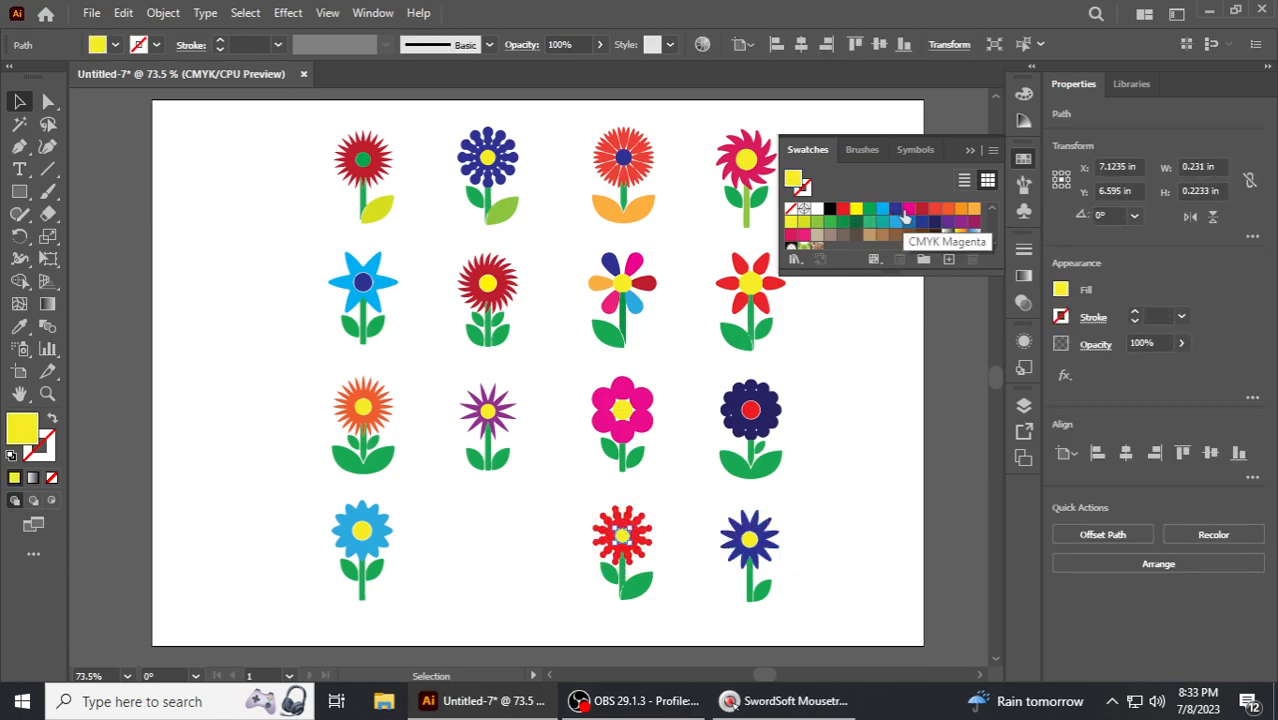
pyautogui.click(908, 208)
pyautogui.click(849, 439)
pyautogui.click(628, 540)
pyautogui.click(831, 209)
pyautogui.click(870, 348)
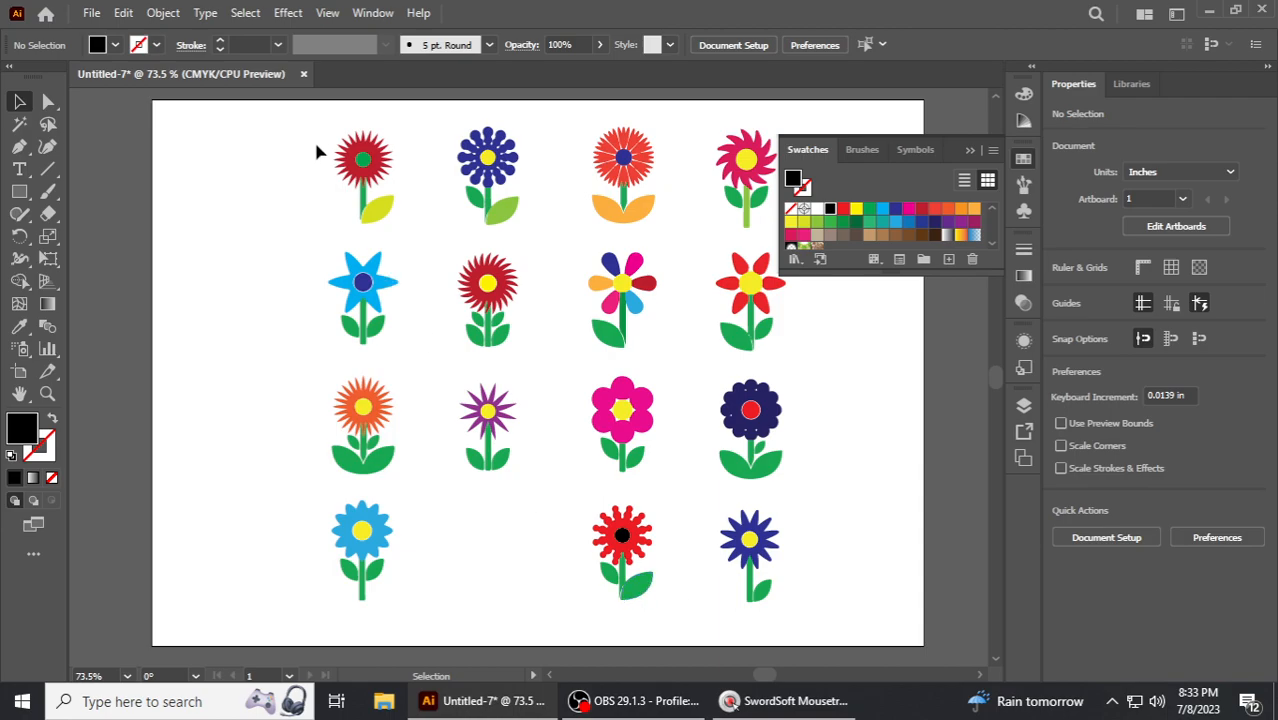
# - Group the parts of the top-left flower and move it toward the left edge
pyautogui.moveTo(405, 222); pyautogui.dragTo(405, 222)
pyautogui.rightClick(374, 159)
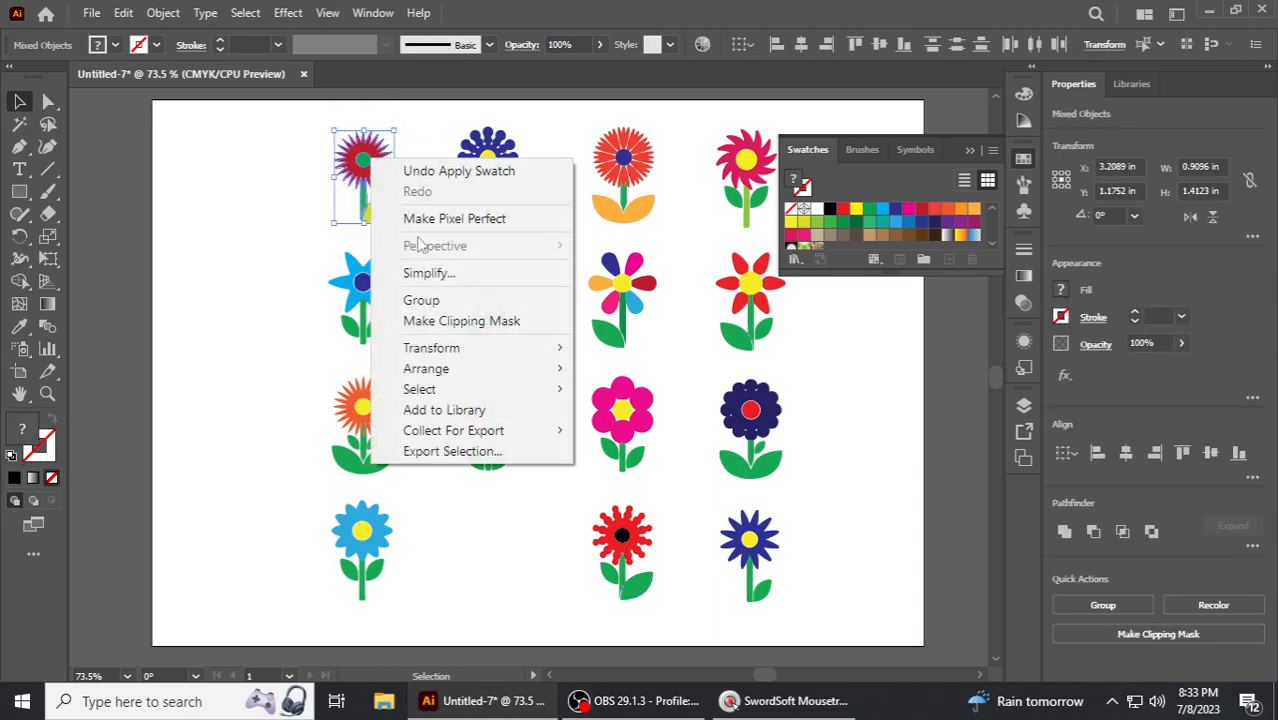
pyautogui.click(420, 300)
pyautogui.click(285, 242)
pyautogui.moveTo(383, 163); pyautogui.dragTo(254, 157)
# - Group the navy flower in the top row and move it left next to the first flower
pyautogui.moveTo(438, 128); pyautogui.dragTo(522, 232)
pyautogui.rightClick(497, 166)
pyautogui.click(545, 297)
pyautogui.moveTo(486, 162); pyautogui.dragTo(341, 162)
pyautogui.click(465, 177)
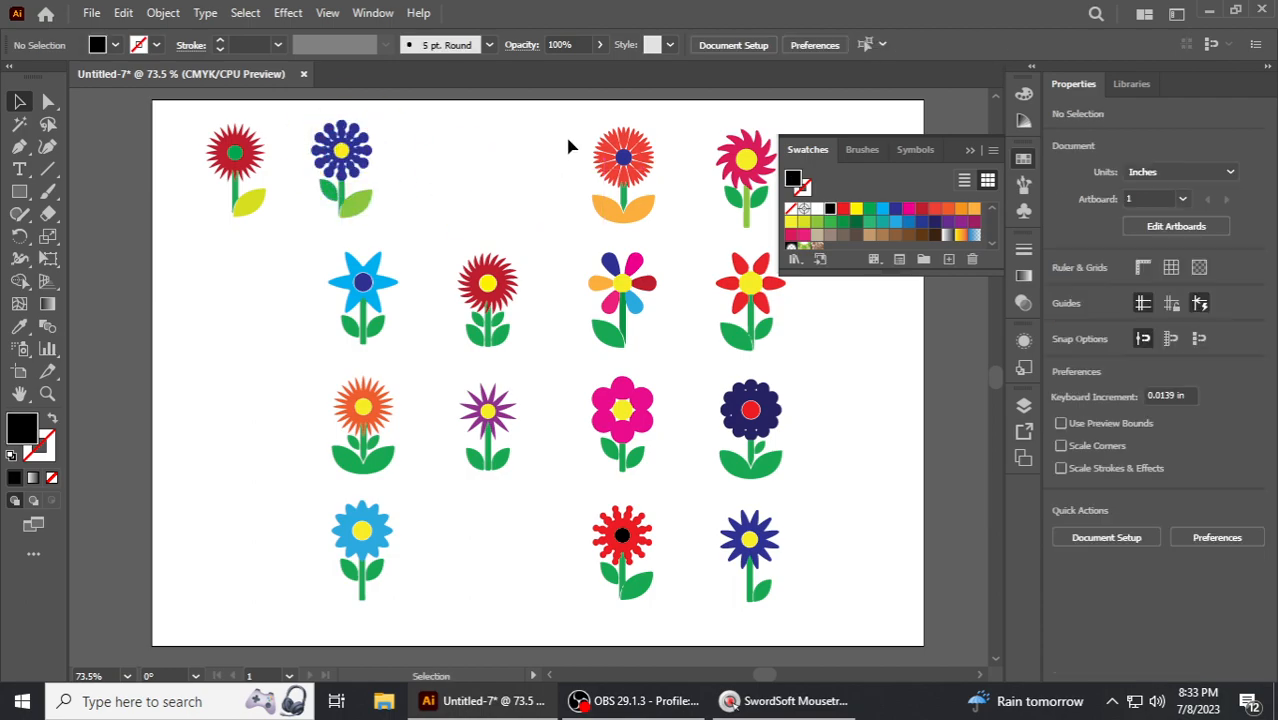
# - Group the orange-leaf flower in the top row, move it left, and collapse the Swatches panel
pyautogui.moveTo(652, 217); pyautogui.dragTo(655, 219)
pyautogui.rightClick(616, 156)
pyautogui.click(664, 268)
pyautogui.moveTo(590, 160); pyautogui.dragTo(407, 145)
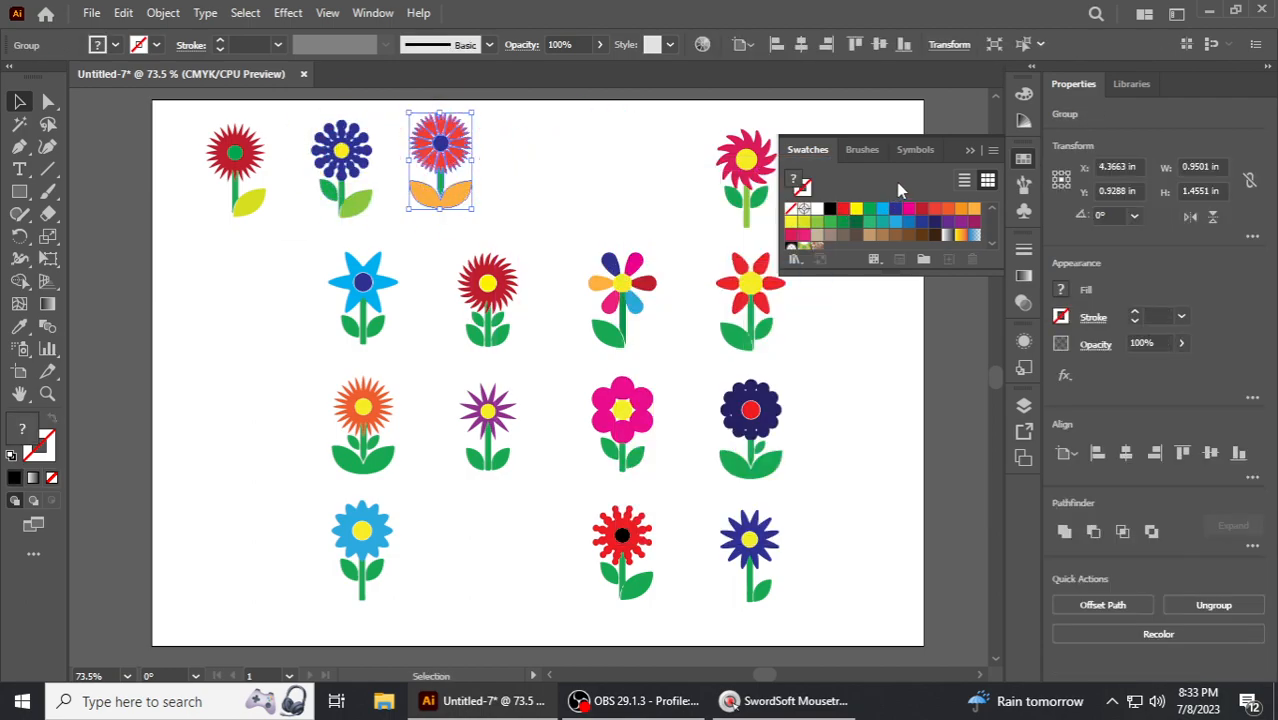
pyautogui.click(968, 153)
# - Group the magenta flower at the top right and move it left along the top row
pyautogui.moveTo(814, 222); pyautogui.dragTo(813, 218)
pyautogui.rightClick(702, 151)
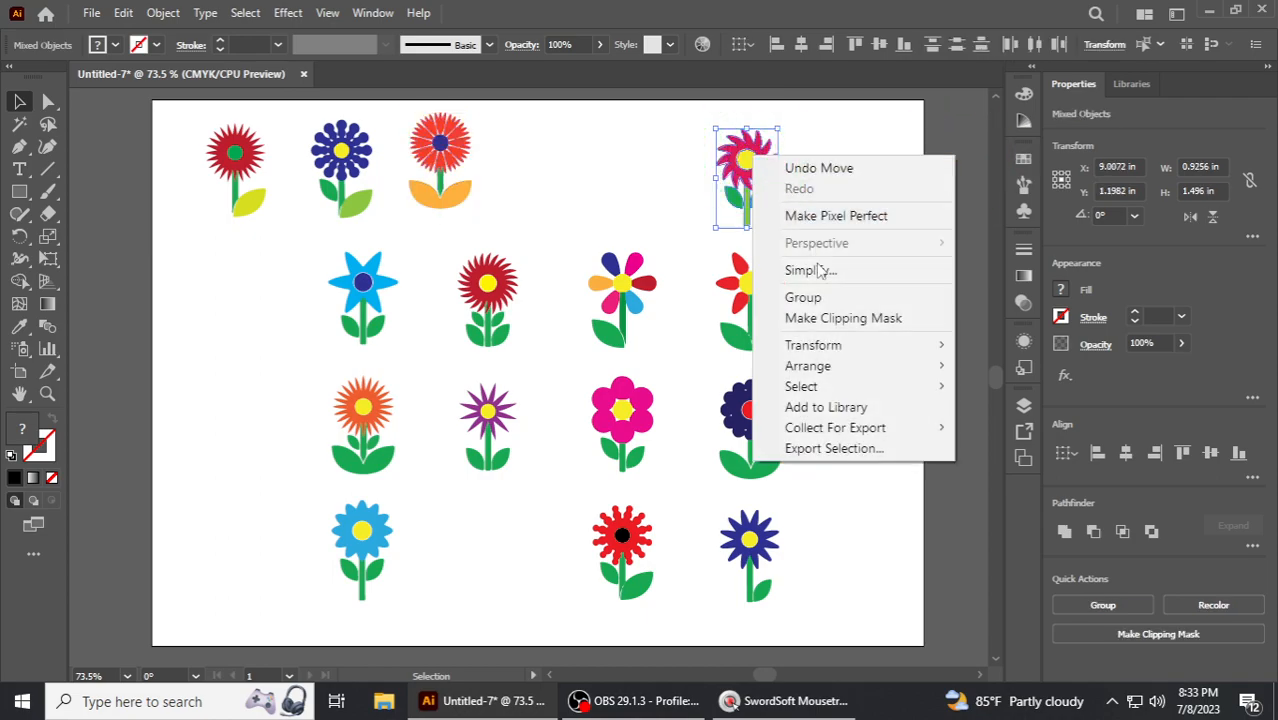
pyautogui.click(799, 294)
pyautogui.click(700, 196)
pyautogui.moveTo(746, 170); pyautogui.dragTo(562, 155)
# - Group each of the four flowers in the second row into its own group
pyautogui.moveTo(489, 330); pyautogui.dragTo(491, 337)
pyautogui.rightClick(500, 305)
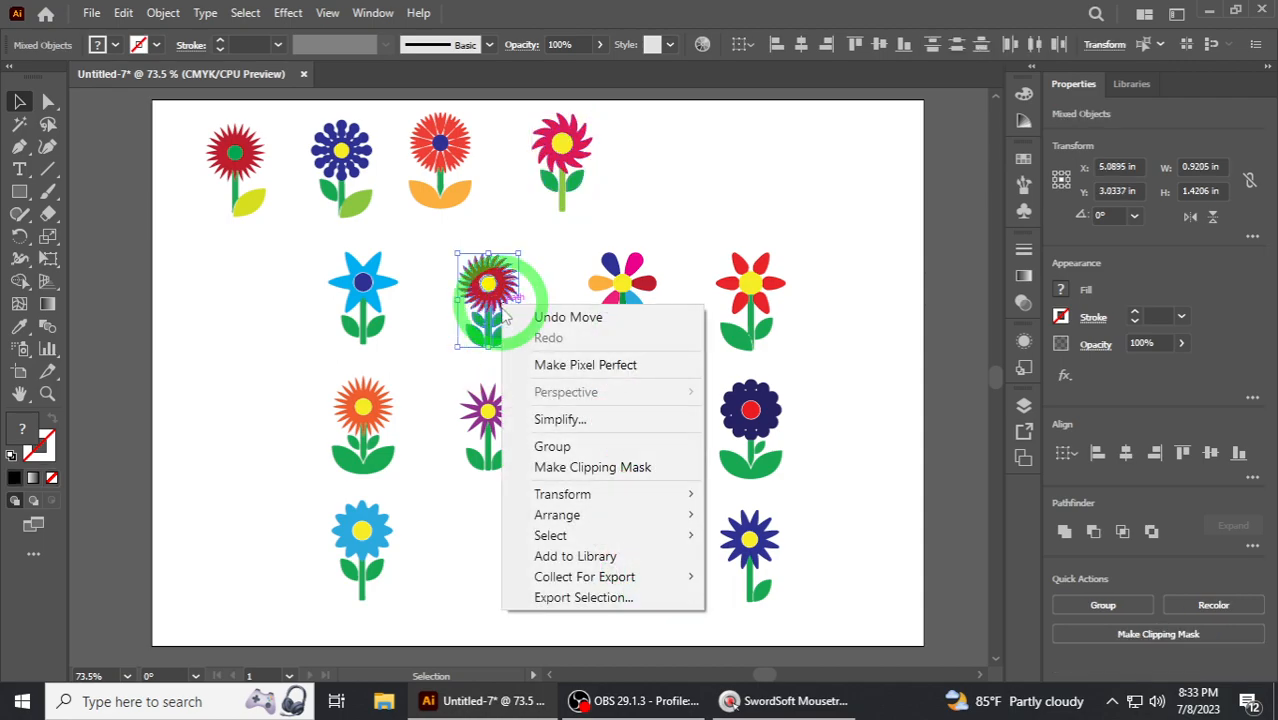
pyautogui.click(545, 446)
pyautogui.moveTo(358, 318); pyautogui.dragTo(365, 322)
pyautogui.rightClick(365, 322)
pyautogui.click(410, 460)
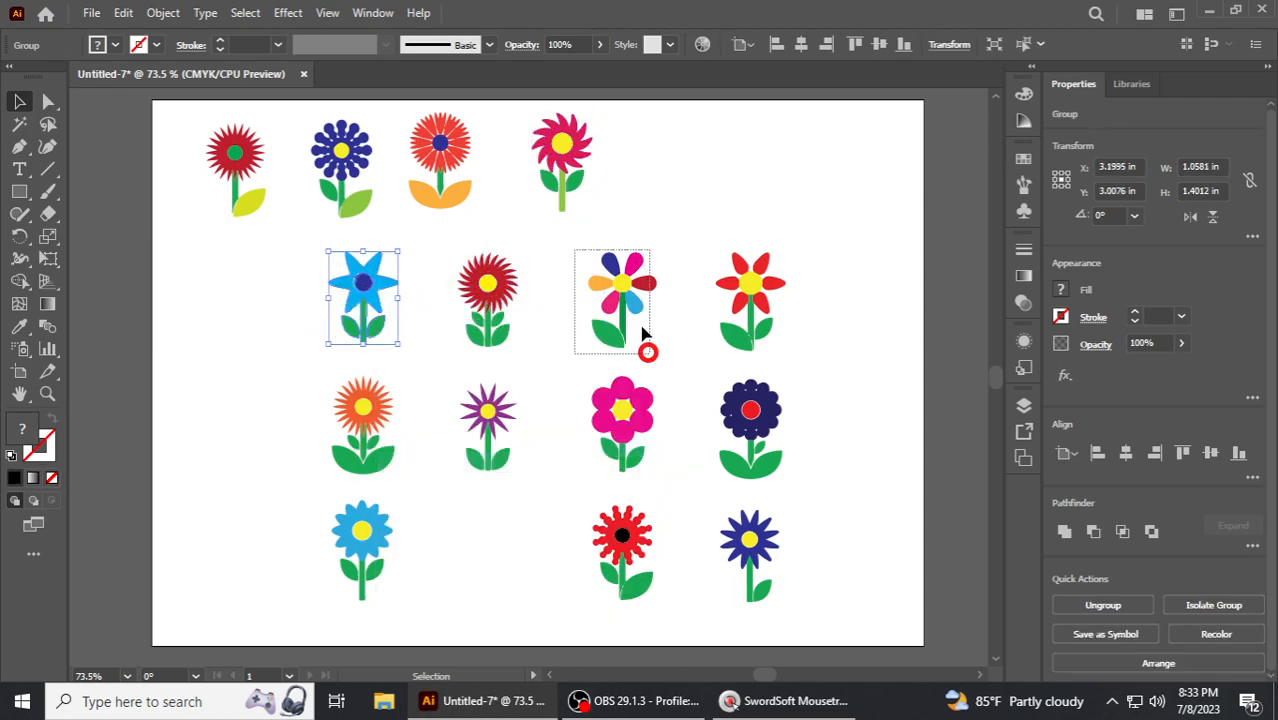
pyautogui.moveTo(643, 333); pyautogui.dragTo(643, 335)
pyautogui.rightClick(620, 280)
pyautogui.click(665, 390)
pyautogui.moveTo(725, 248); pyautogui.dragTo(784, 358)
pyautogui.rightClick(783, 355)
pyautogui.click(806, 402)
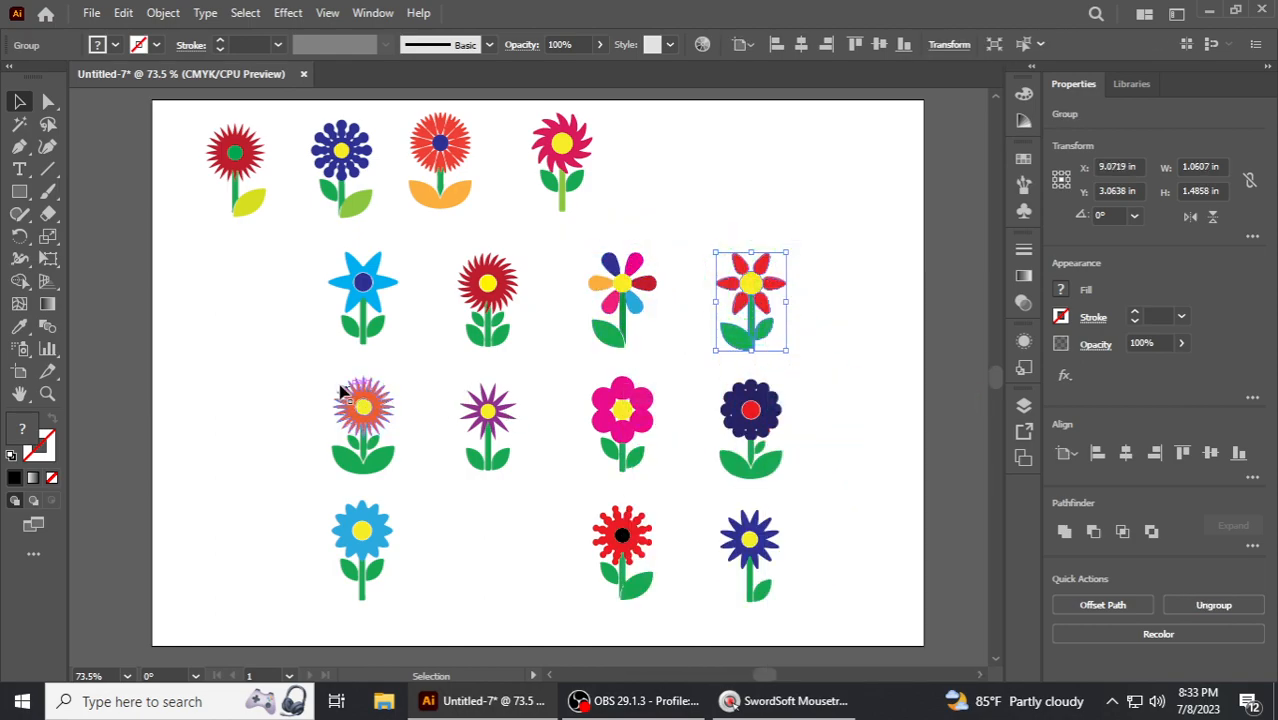
# - Group each of the four flowers in the third row into its own group
pyautogui.moveTo(409, 480); pyautogui.dragTo(409, 479)
pyautogui.rightClick(365, 440)
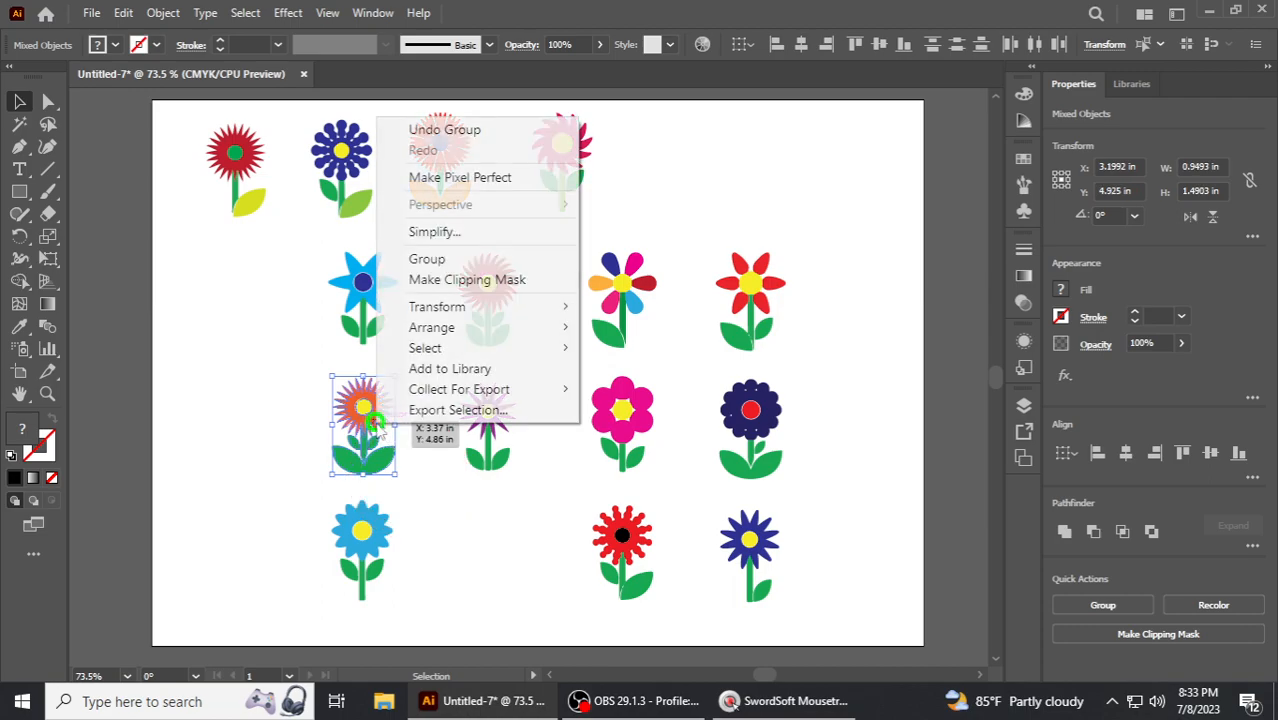
pyautogui.click(421, 259)
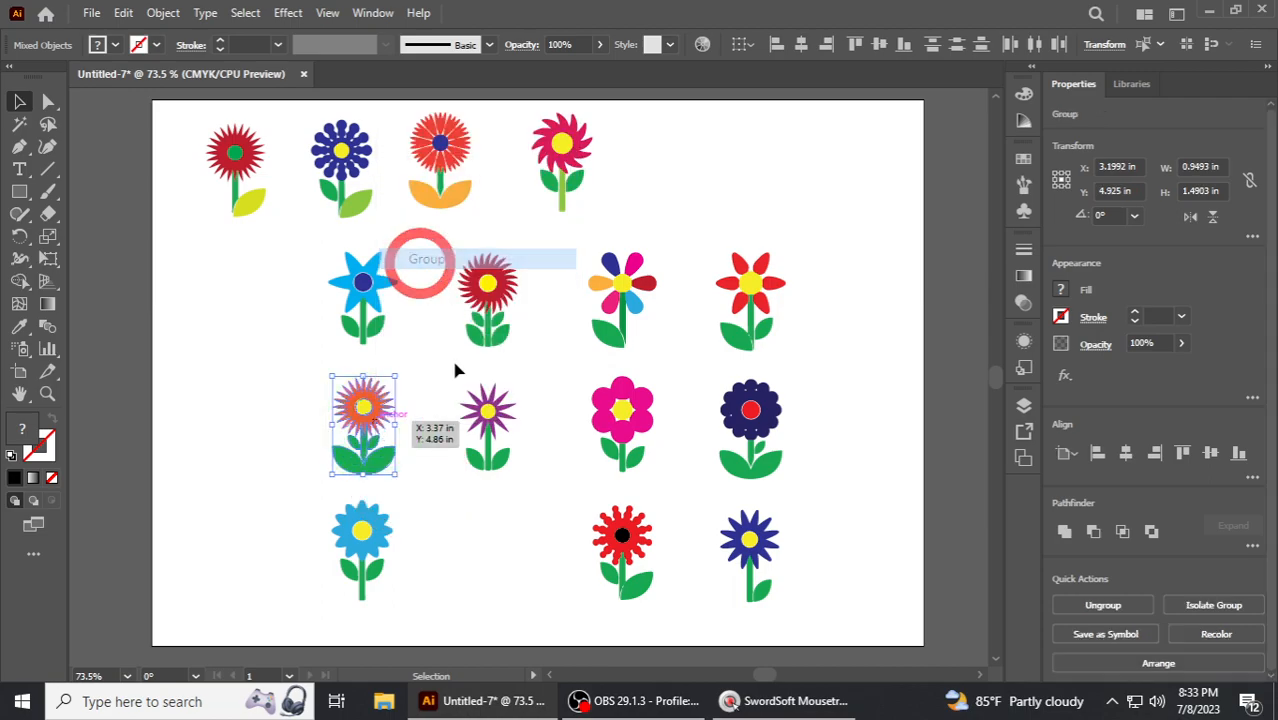
pyautogui.moveTo(517, 450); pyautogui.dragTo(515, 448)
pyautogui.rightClick(495, 440)
pyautogui.click(541, 244)
pyautogui.moveTo(582, 364); pyautogui.dragTo(665, 459)
pyautogui.rightClick(640, 430)
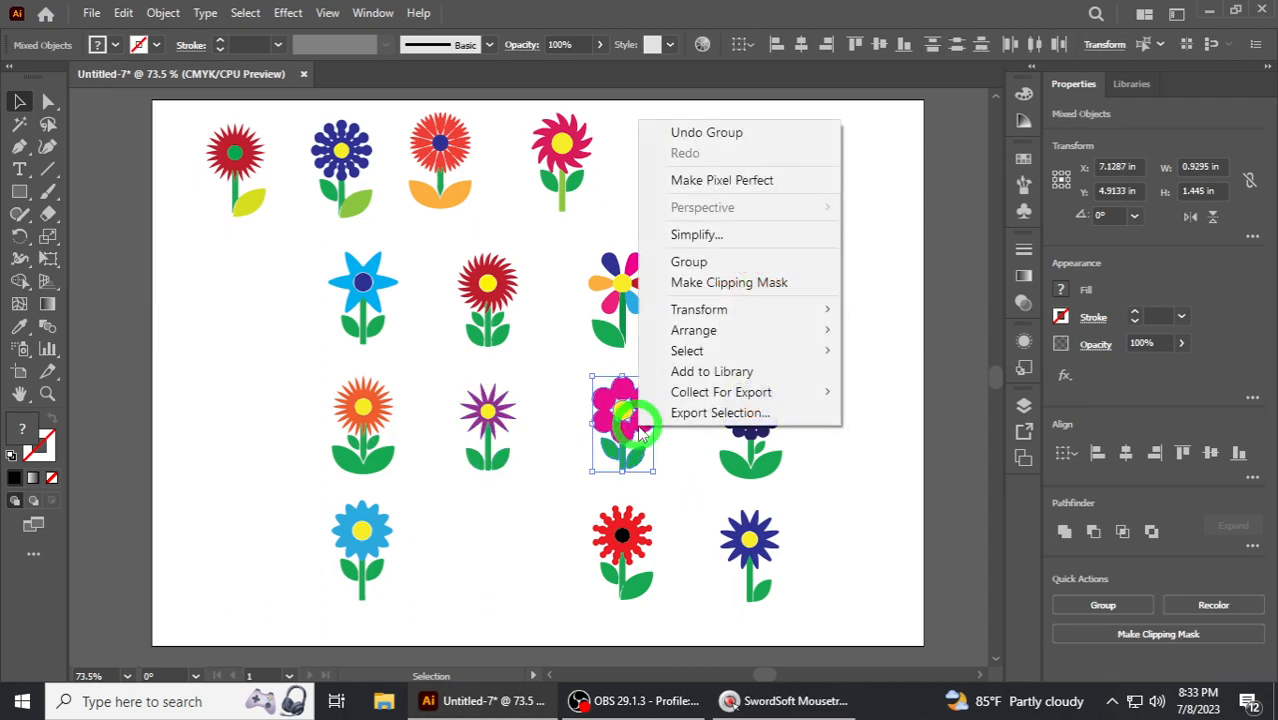
pyautogui.click(688, 261)
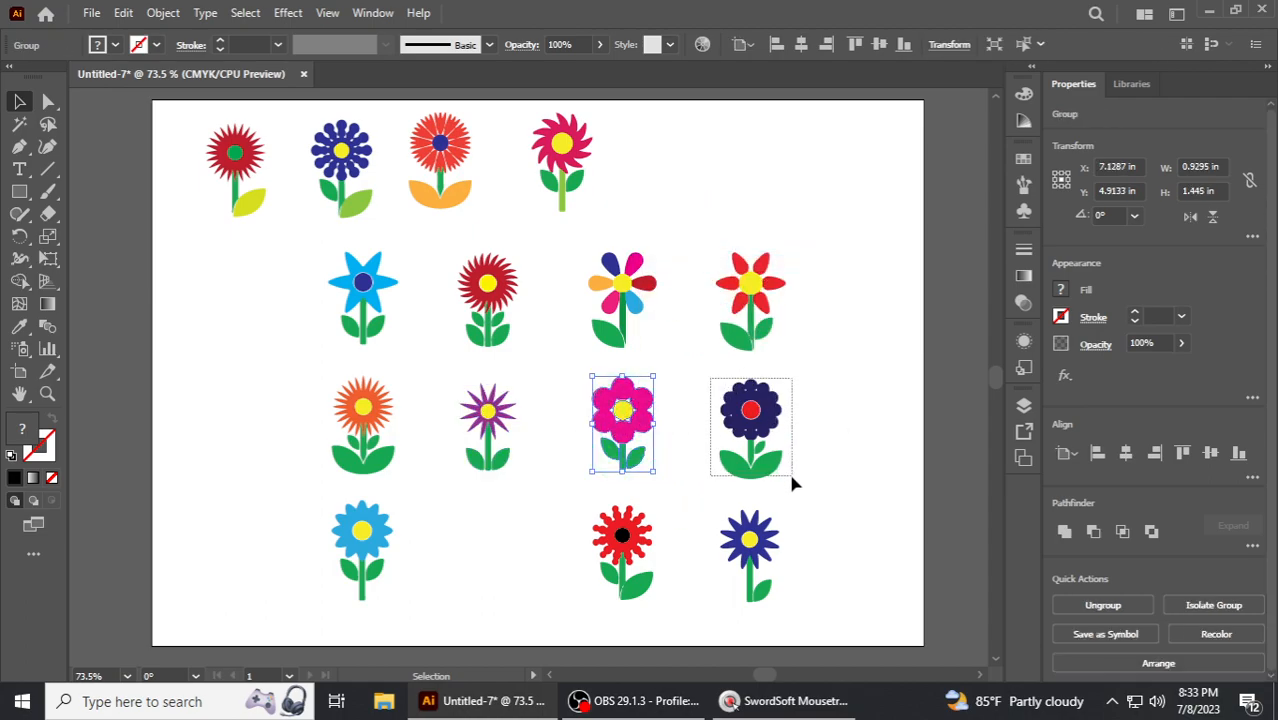
pyautogui.moveTo(792, 484); pyautogui.dragTo(708, 376)
pyautogui.rightClick(752, 418)
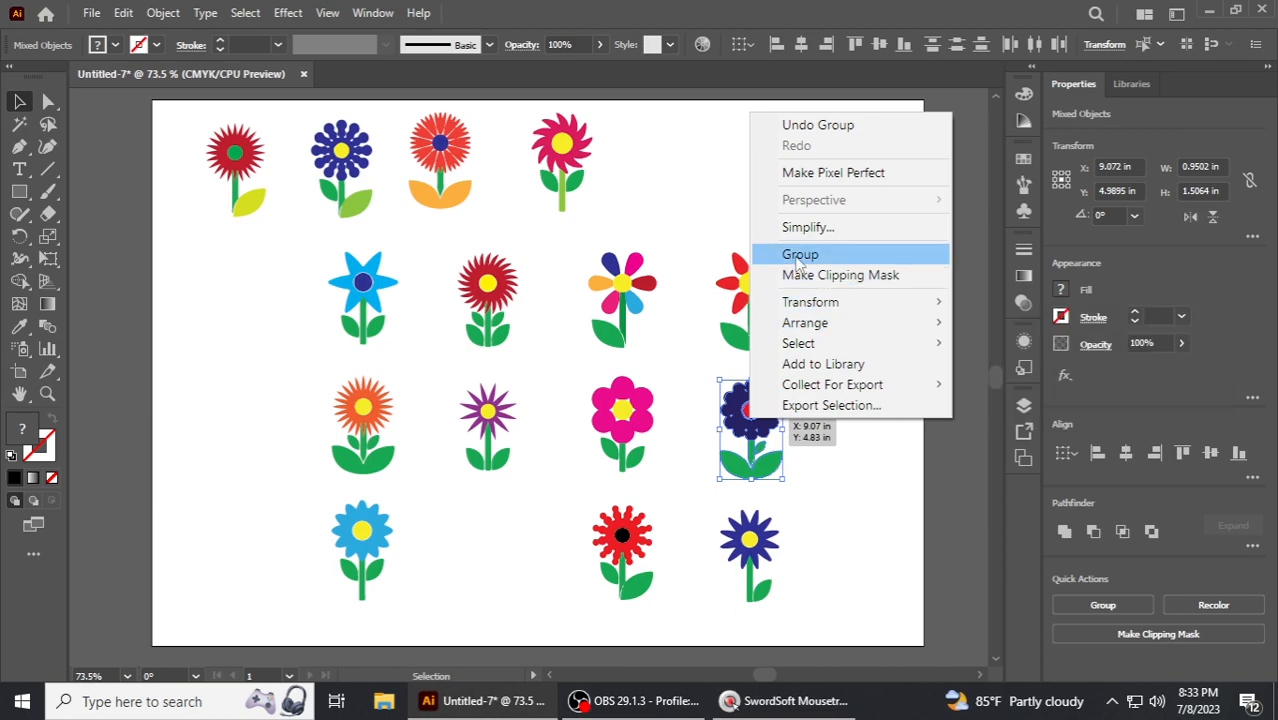
pyautogui.click(799, 256)
# - Group each of the three flowers in the bottom row into its own group
pyautogui.moveTo(362, 551); pyautogui.dragTo(440, 550)
pyautogui.rightClick(360, 538)
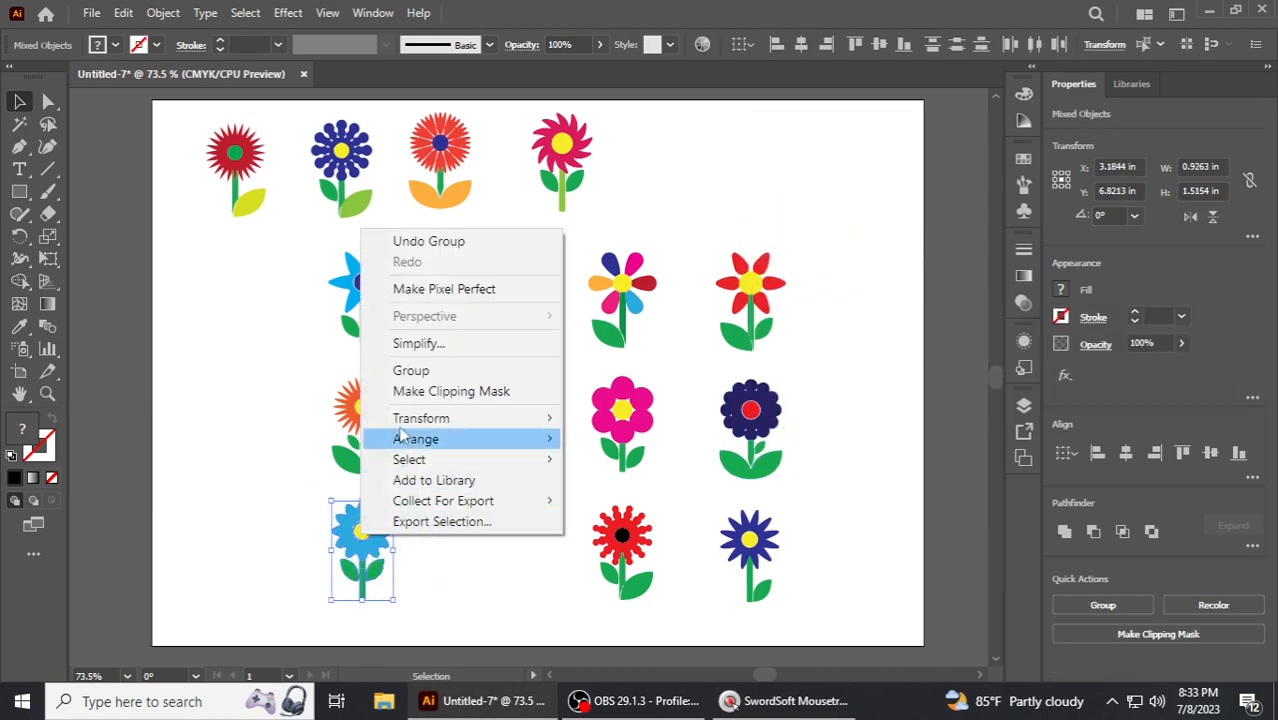
pyautogui.click(420, 368)
pyautogui.moveTo(656, 596); pyautogui.dragTo(656, 598)
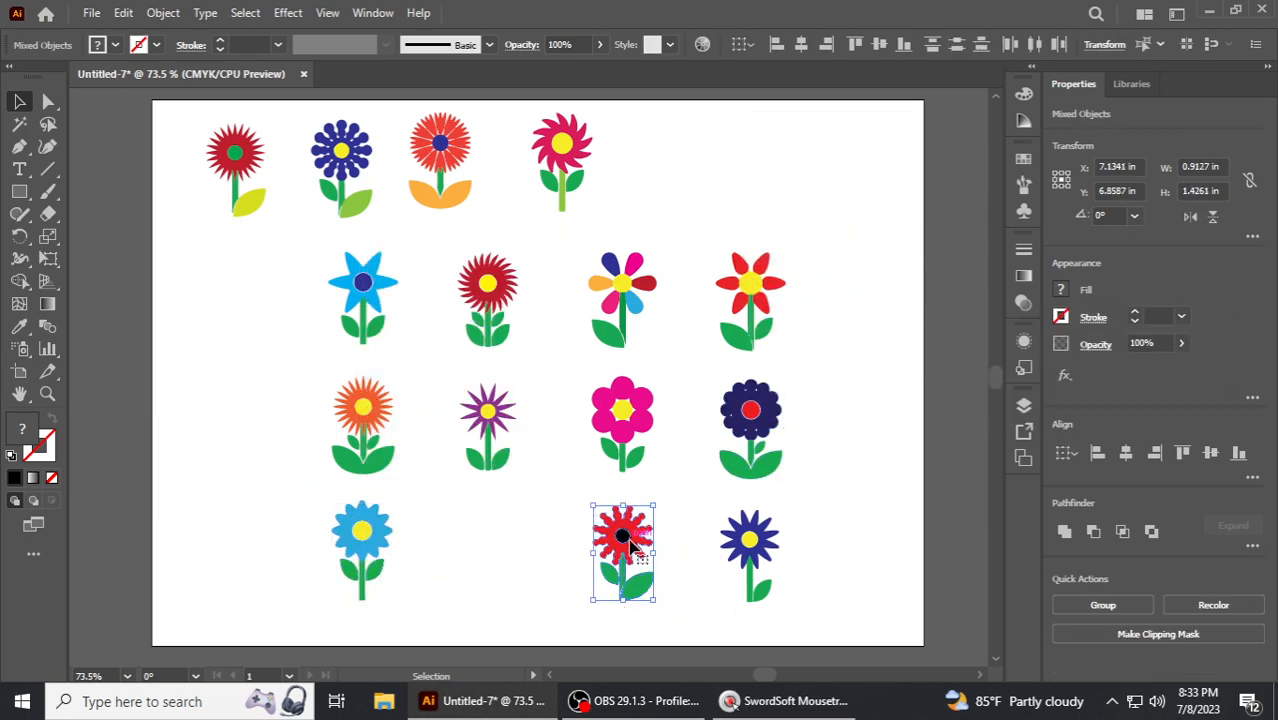
pyautogui.rightClick(630, 562)
pyautogui.click(680, 372)
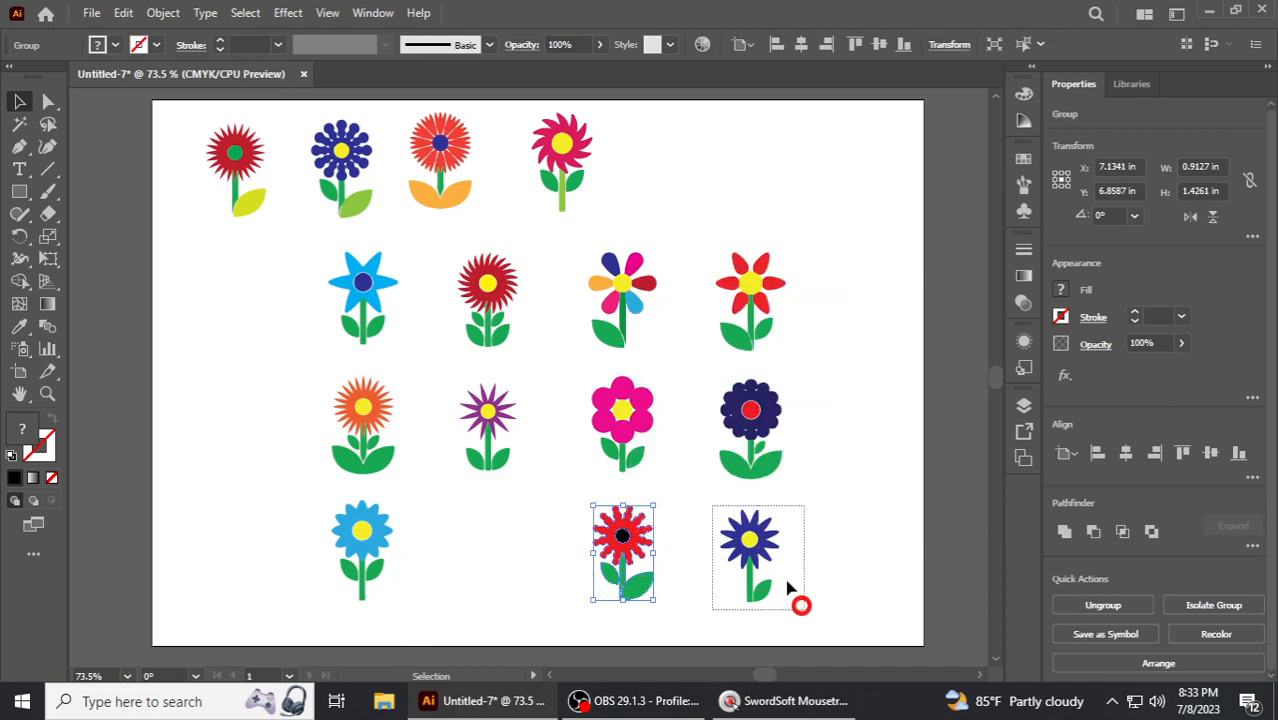
pyautogui.moveTo(788, 591); pyautogui.dragTo(790, 592)
pyautogui.rightClick(738, 566)
pyautogui.click(799, 371)
pyautogui.click(856, 442)
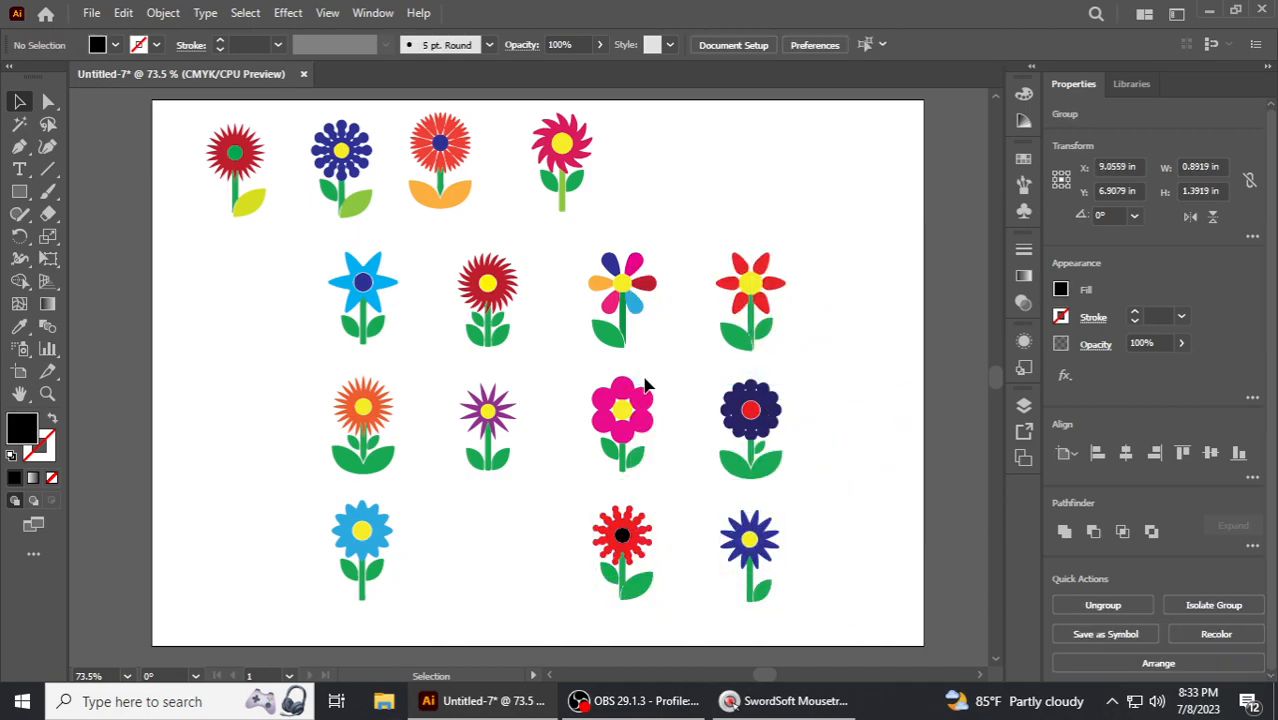
# - Move the navy top-row flower to the upper right corner and scale it up proportionally
pyautogui.scroll(1, 362, 196)
pyautogui.scroll(-1, 326, 215)
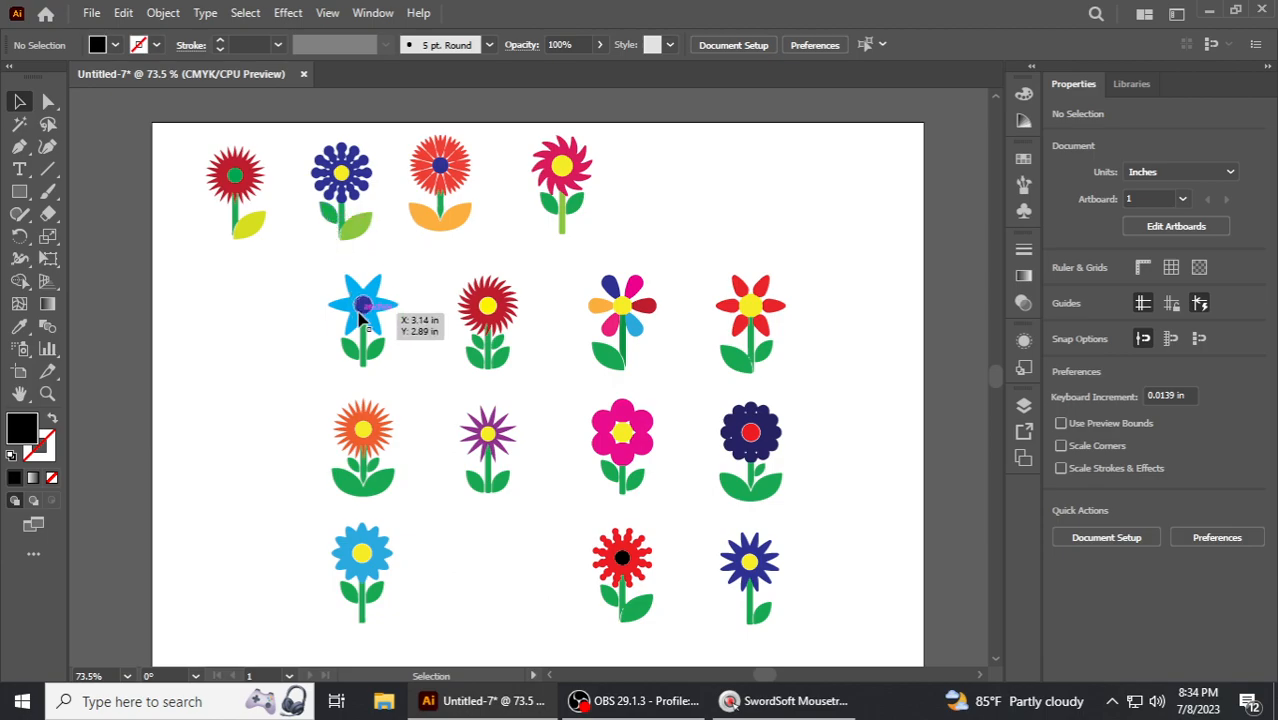
pyautogui.click(240, 192)
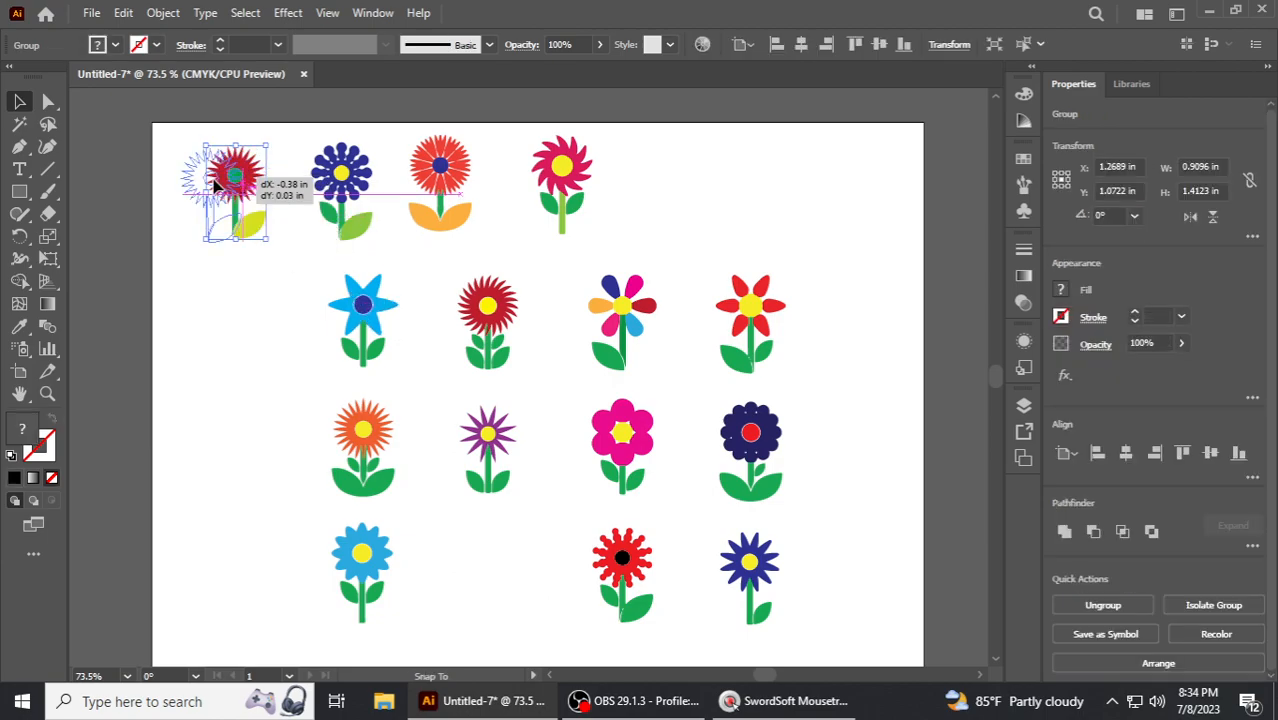
pyautogui.moveTo(244, 208); pyautogui.dragTo(245, 209)
pyautogui.moveTo(352, 192); pyautogui.dragTo(850, 192)
pyautogui.hotkey('alt', 'shift')
pyautogui.moveTo(873, 243); pyautogui.dragTo(896, 279)
pyautogui.moveTo(843, 183); pyautogui.dragTo(851, 223)
pyautogui.click(668, 216)
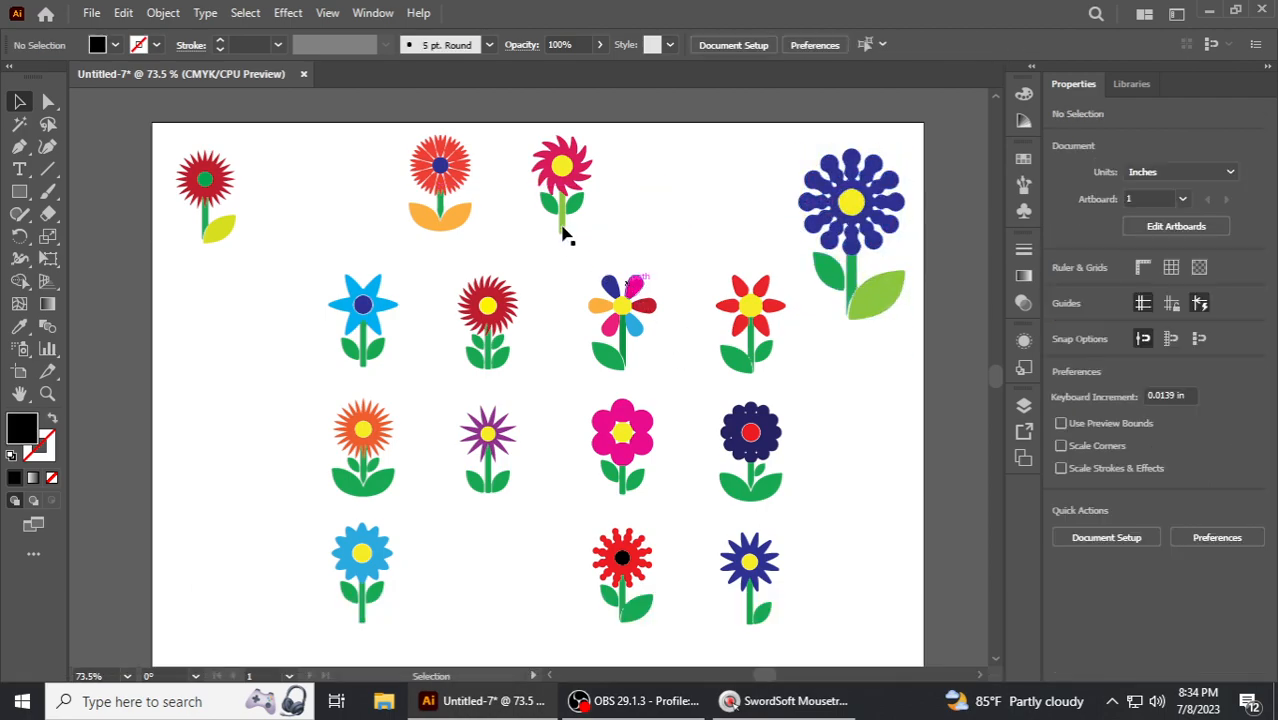
# - Enlarge the multicolor six-petal flower and move it to the left edge of the artboard
pyautogui.click(617, 301)
pyautogui.moveTo(660, 372); pyautogui.dragTo(690, 428)
pyautogui.click(830, 420)
pyautogui.moveTo(615, 284); pyautogui.dragTo(243, 345)
pyautogui.click(436, 371)
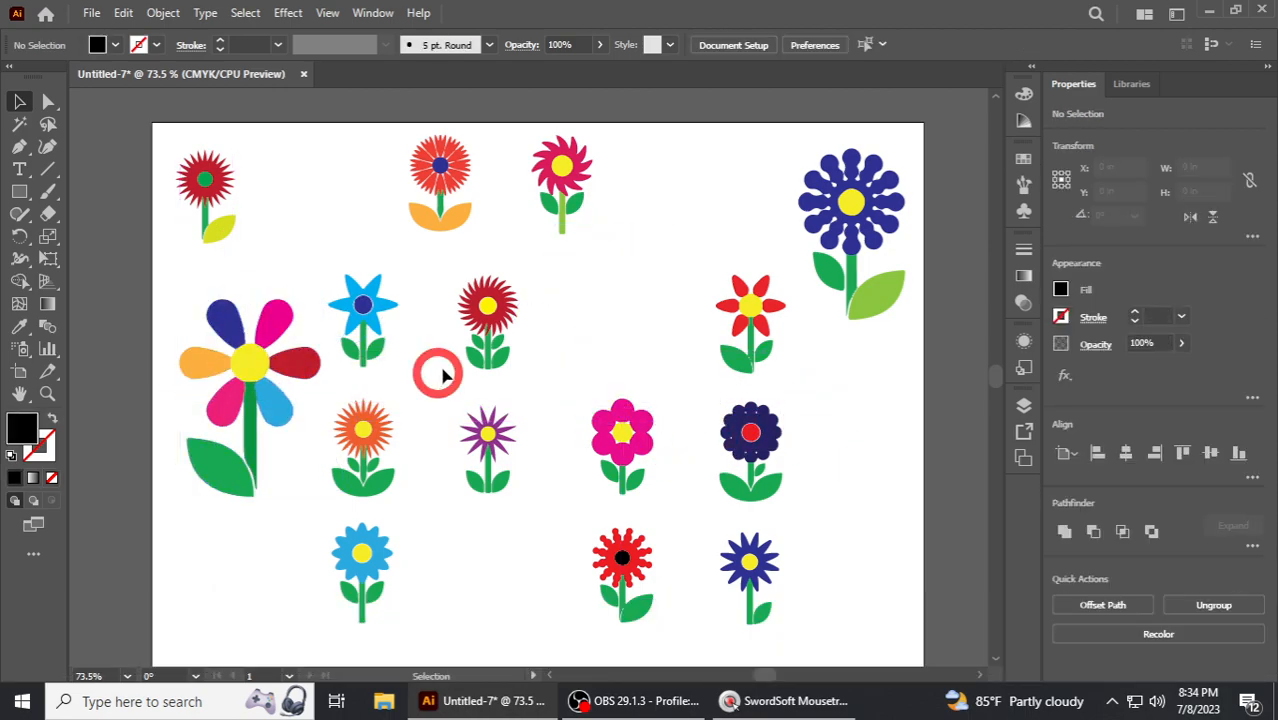
# - Enlarge the blue star-petal flower and move it up toward the top left
pyautogui.click(368, 318)
pyautogui.moveTo(399, 368); pyautogui.dragTo(425, 401)
pyautogui.moveTo(370, 303); pyautogui.dragTo(340, 203)
# - Enlarge the red flower with the green center and move it to the top middle
pyautogui.click(205, 183)
pyautogui.moveTo(239, 245); pyautogui.dragTo(267, 291)
pyautogui.moveTo(226, 175); pyautogui.dragTo(676, 238)
pyautogui.click(837, 384)
# - Reposition the blue, orange-leaf, magenta and large red flowers, placing the magenta one at the bottom left
pyautogui.moveTo(372, 200); pyautogui.dragTo(279, 189)
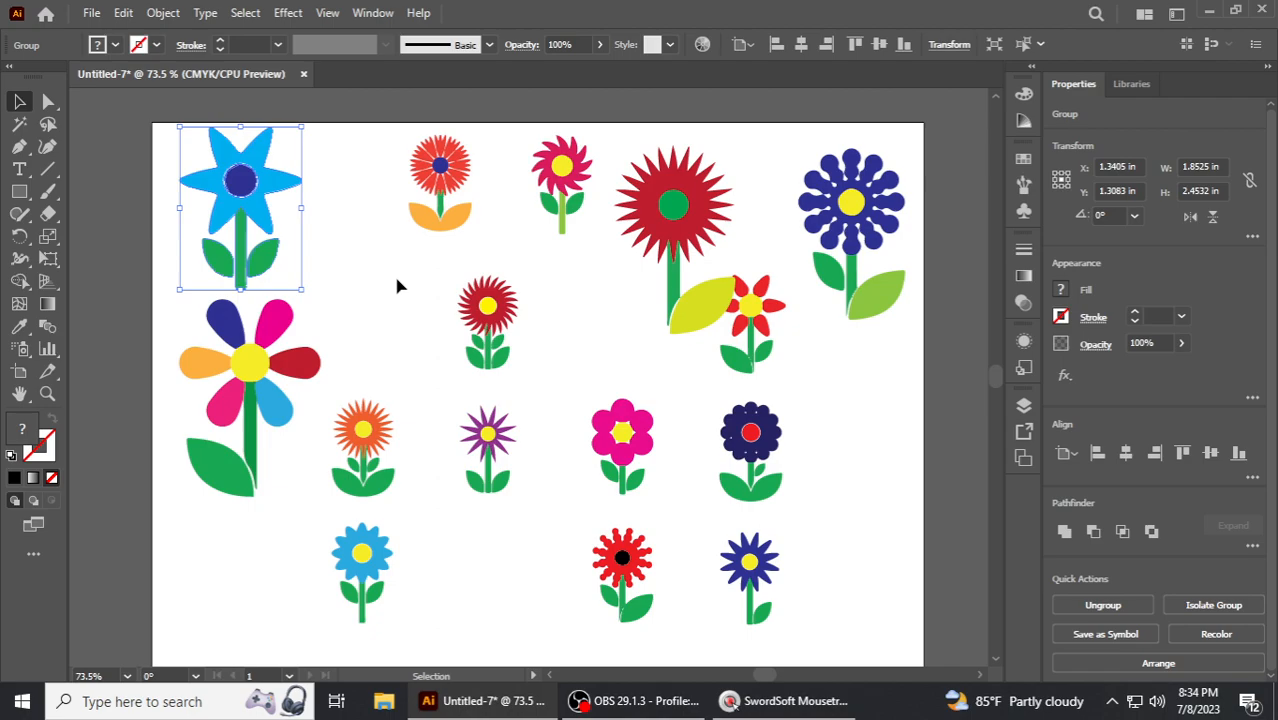
pyautogui.click(396, 287)
pyautogui.moveTo(440, 175); pyautogui.dragTo(367, 187)
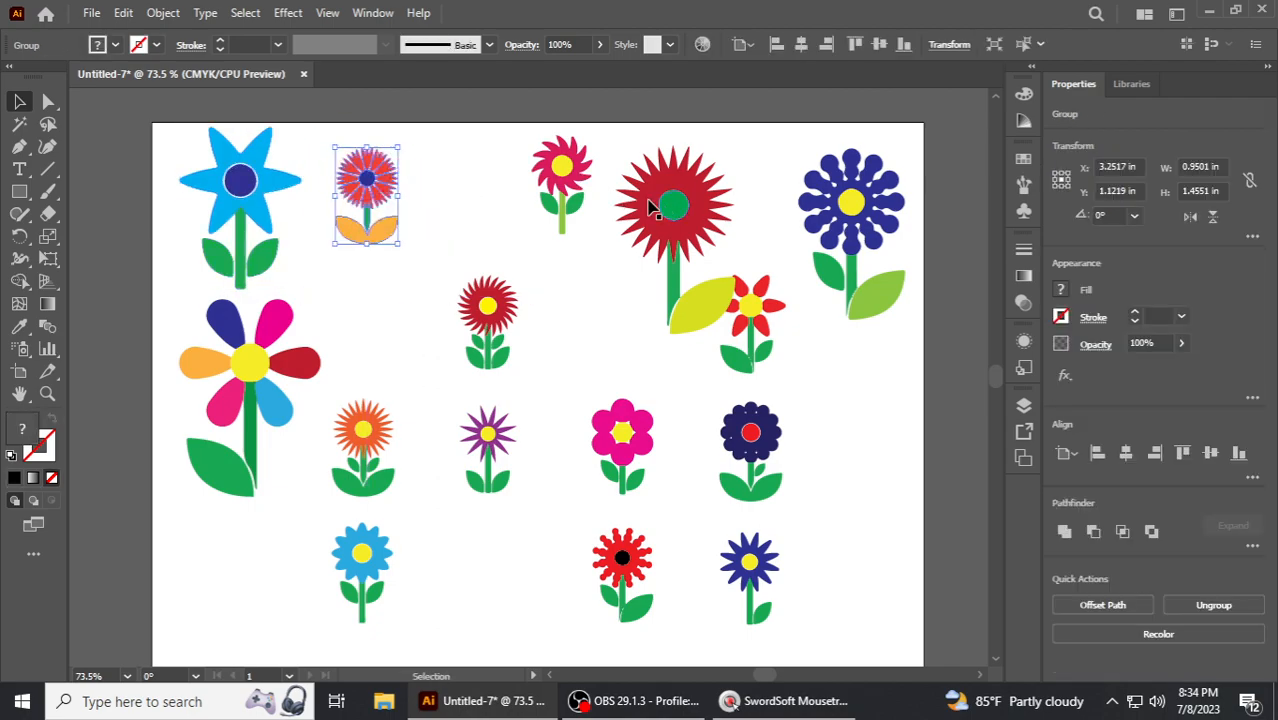
pyautogui.moveTo(530, 183); pyautogui.dragTo(230, 582)
pyautogui.moveTo(668, 205); pyautogui.dragTo(594, 190)
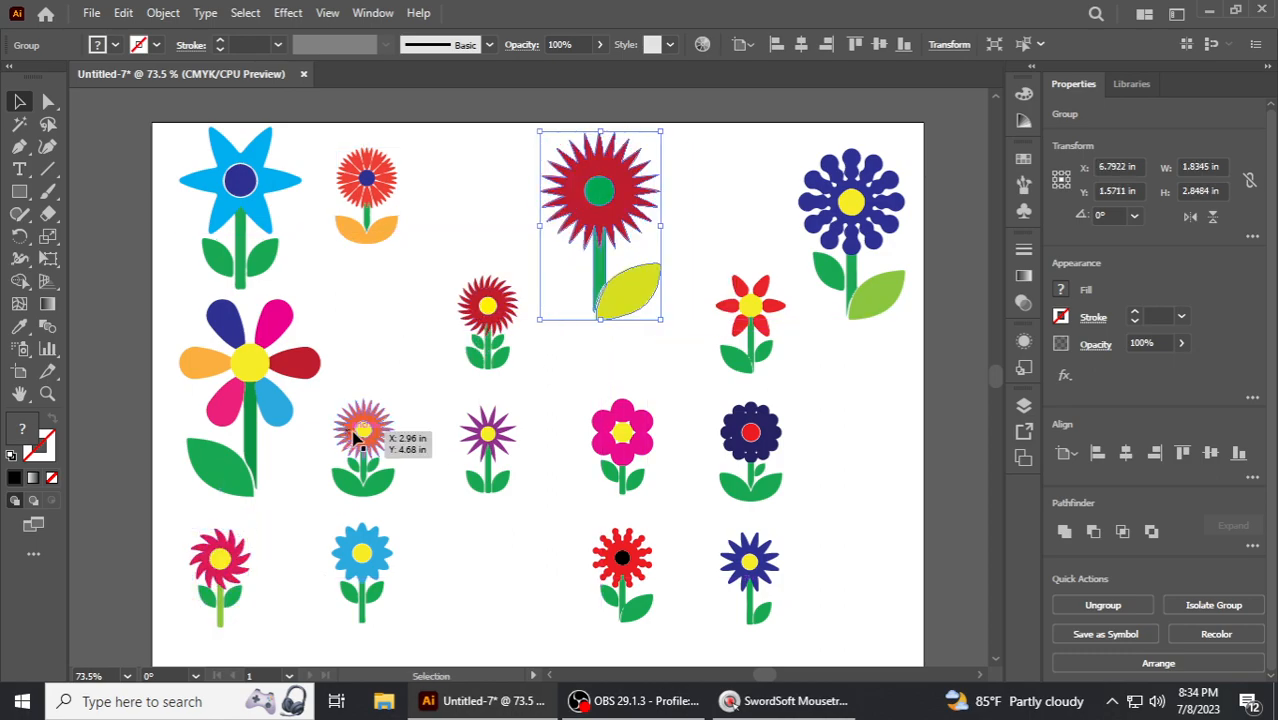
# - Enlarge the pink five-petal flower at the bottom center and move the purple flower up and right
pyautogui.click(625, 420)
pyautogui.moveTo(510, 545); pyautogui.dragTo(587, 480)
pyautogui.click(605, 449)
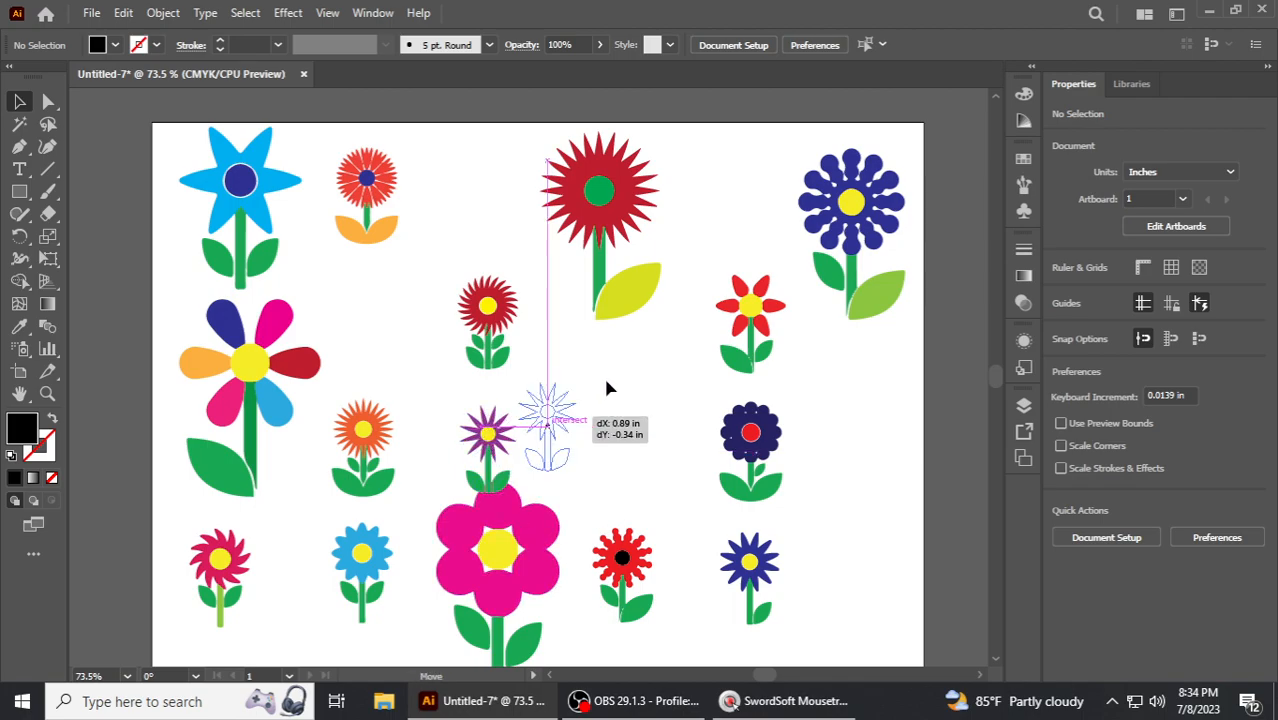
pyautogui.moveTo(608, 388); pyautogui.dragTo(660, 353)
pyautogui.moveTo(536, 531); pyautogui.dragTo(506, 528)
# - Move the red flower from the second row to the bottom right corner and enlarge it
pyautogui.click(774, 485)
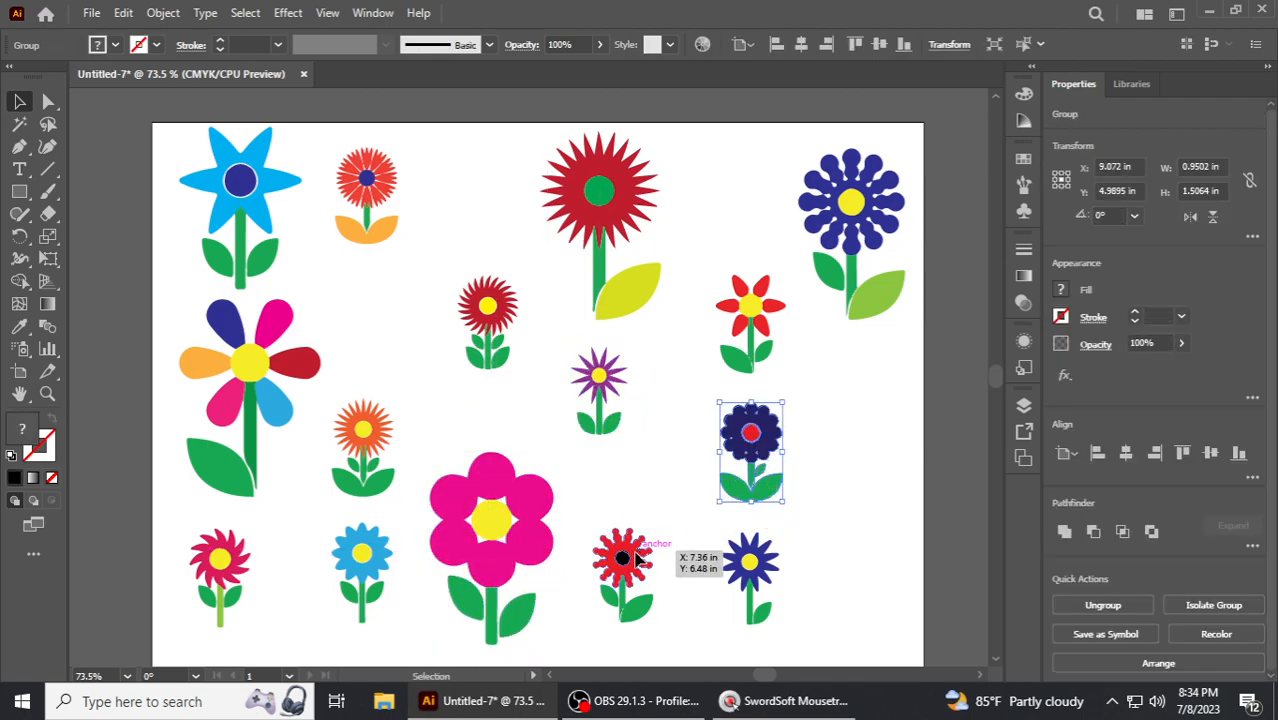
pyautogui.click(636, 560)
pyautogui.moveTo(503, 343); pyautogui.dragTo(852, 568)
pyautogui.moveTo(876, 517); pyautogui.dragTo(902, 475)
pyautogui.click(885, 426)
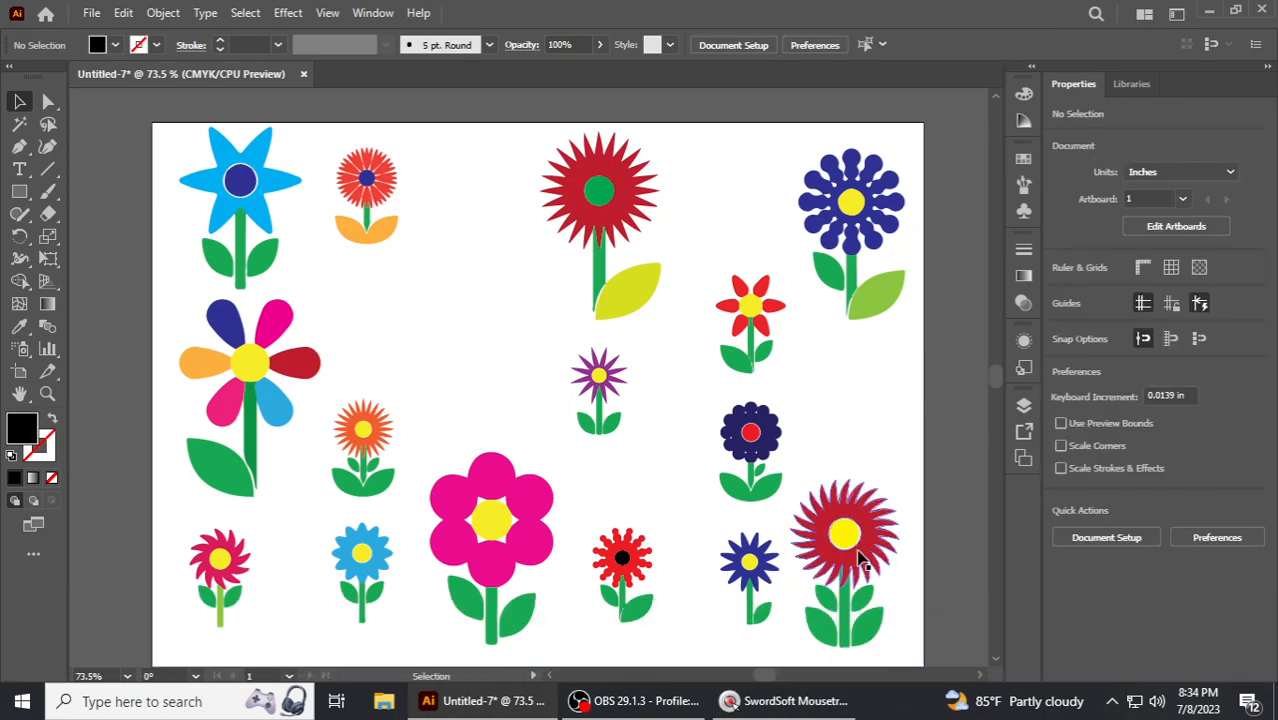
# - Rearrange the small navy, red black-centered, dark navy and pink flowers into the open spaces
pyautogui.moveTo(748, 568); pyautogui.dragTo(446, 318)
pyautogui.moveTo(642, 563); pyautogui.dragTo(691, 568)
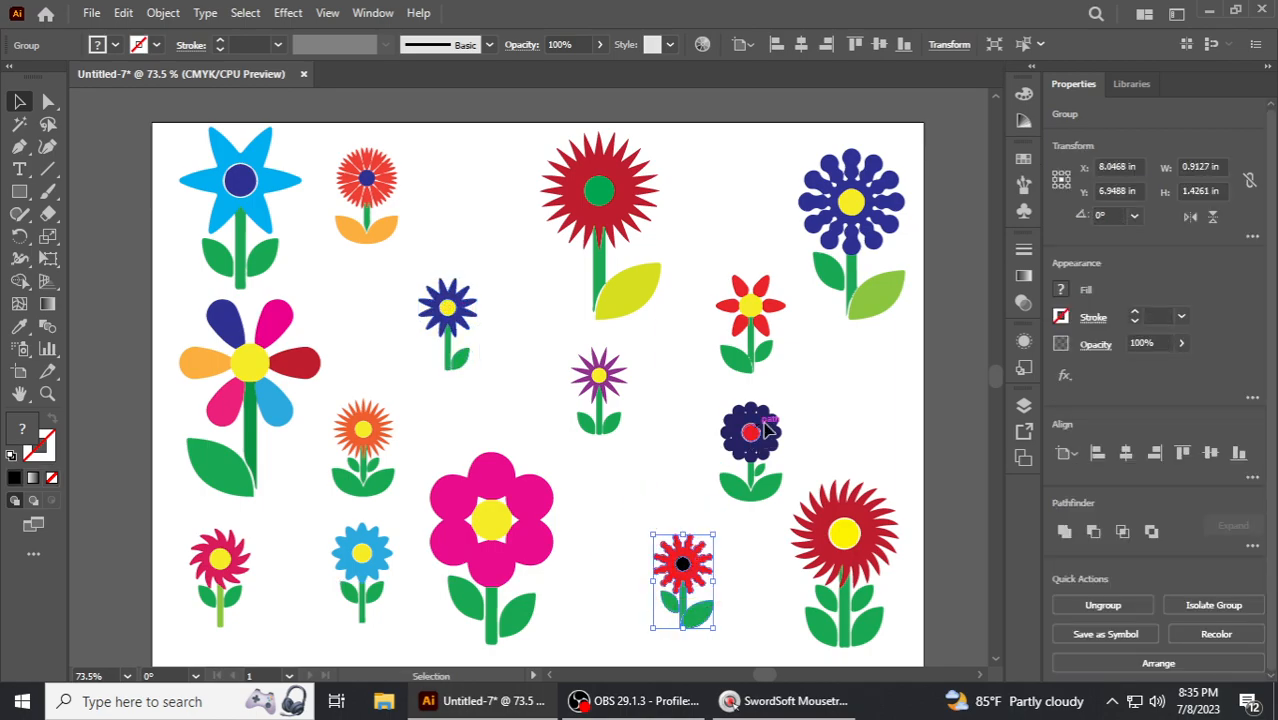
pyautogui.moveTo(815, 398); pyautogui.dragTo(815, 400)
pyautogui.moveTo(540, 455); pyautogui.dragTo(541, 455)
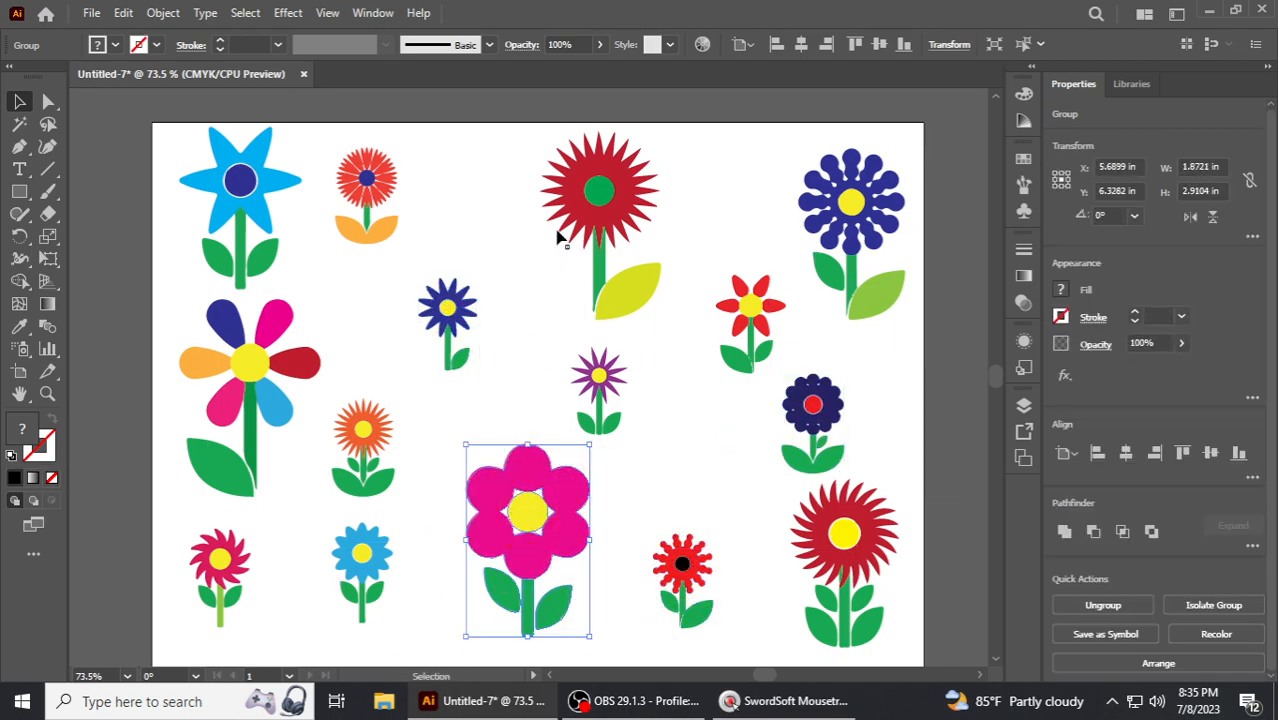
pyautogui.click(728, 189)
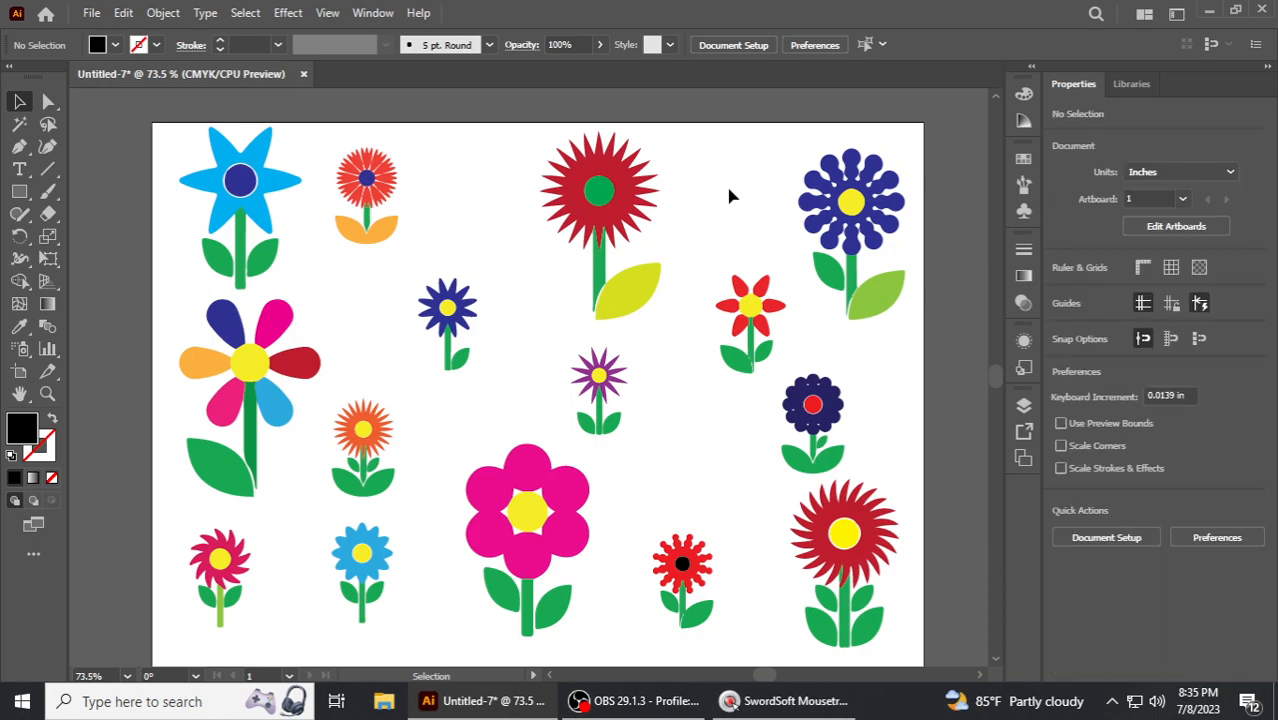